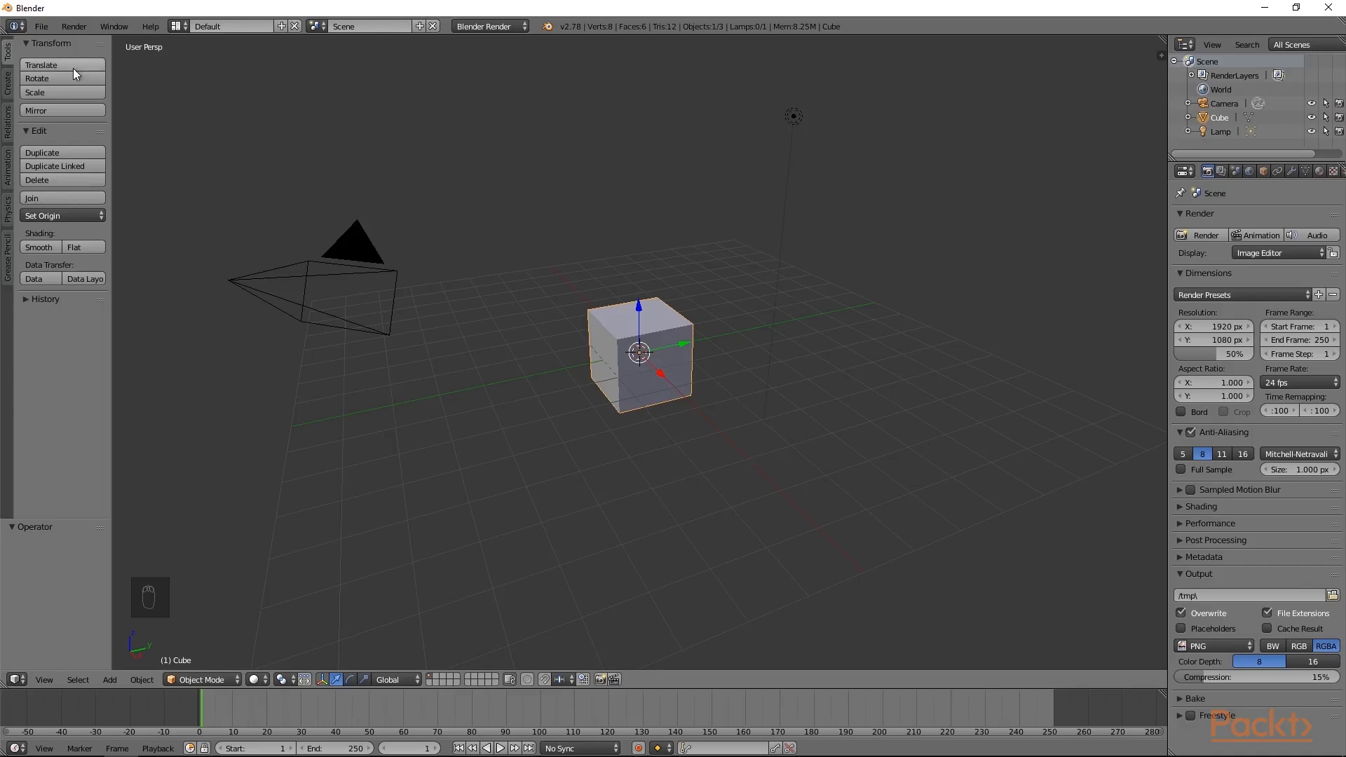
# - Delete the default cube and add a cylinder mesh in its place
pyautogui.click(42, 26)
pyautogui.press('x')
pyautogui.click(734, 317)
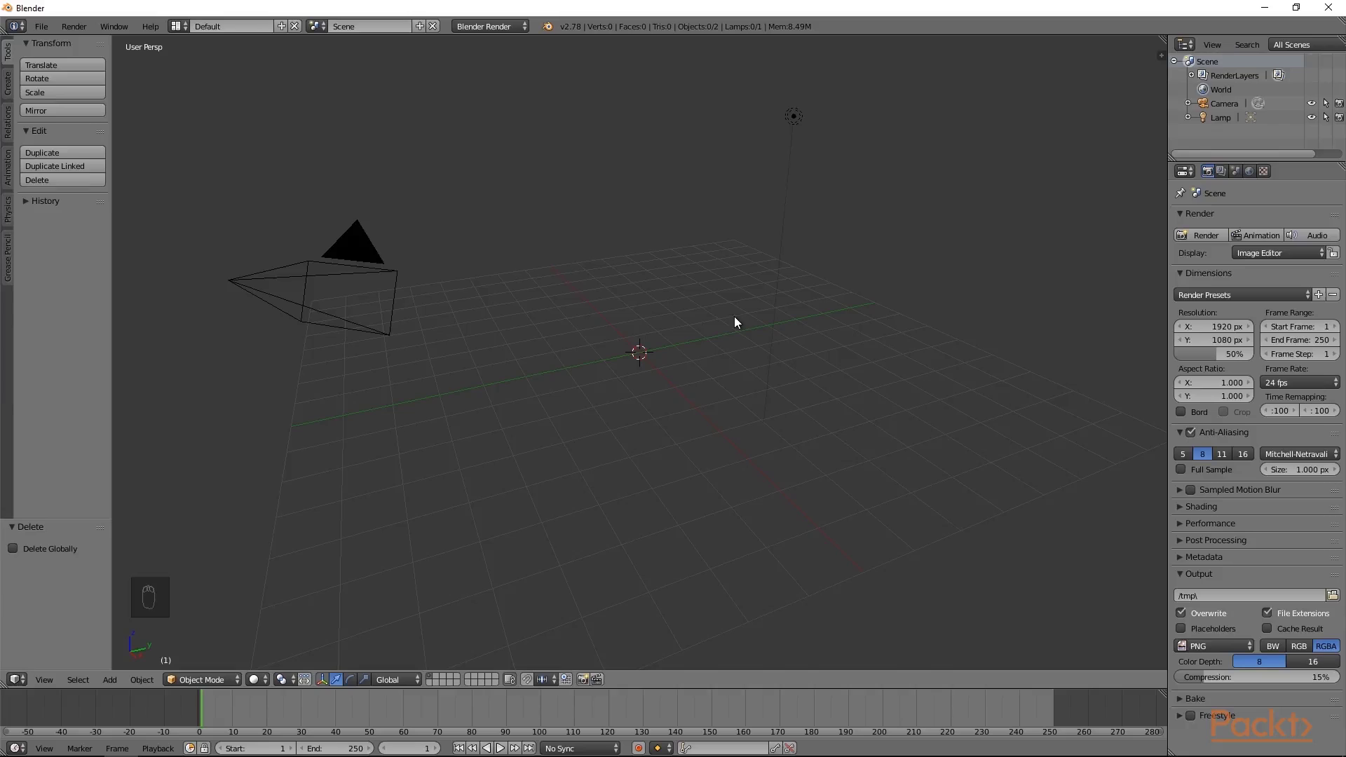
pyautogui.hotkey('shift', 'a')
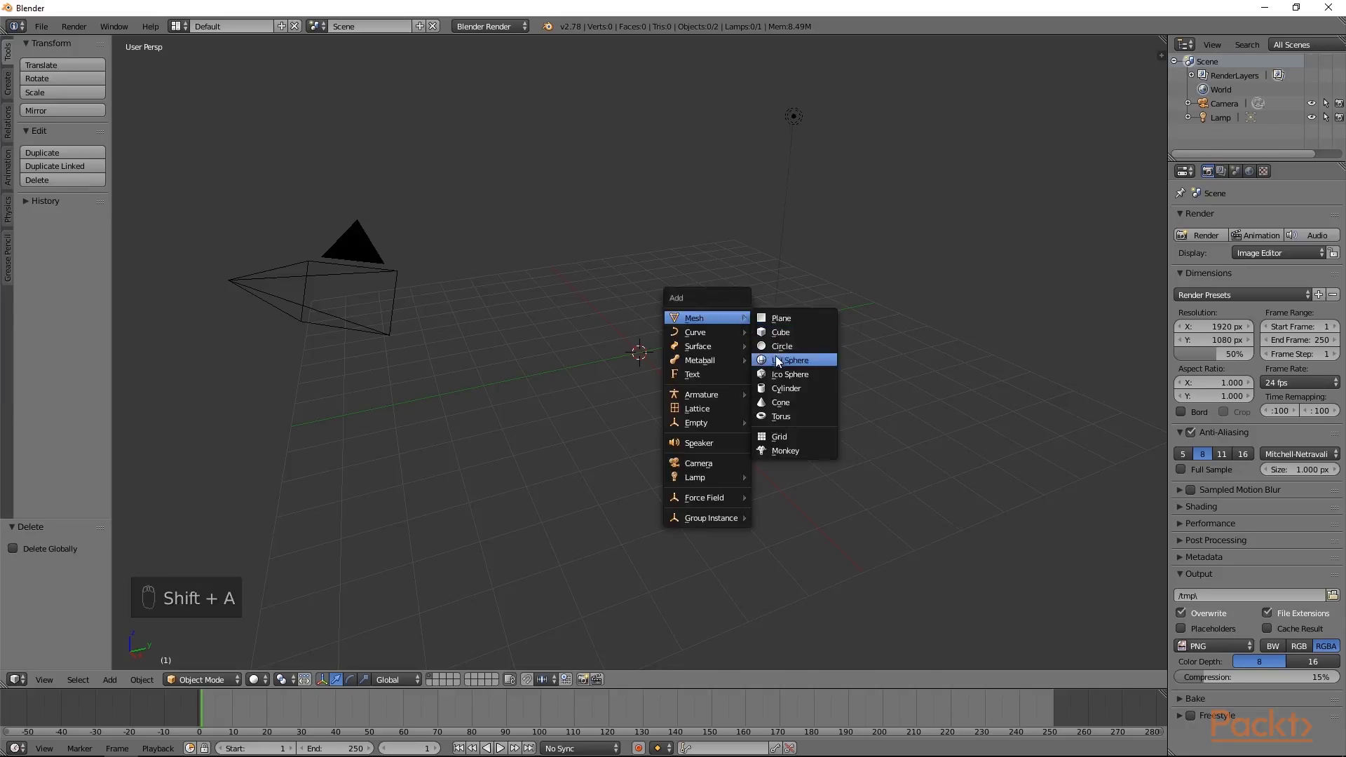
pyautogui.click(778, 388)
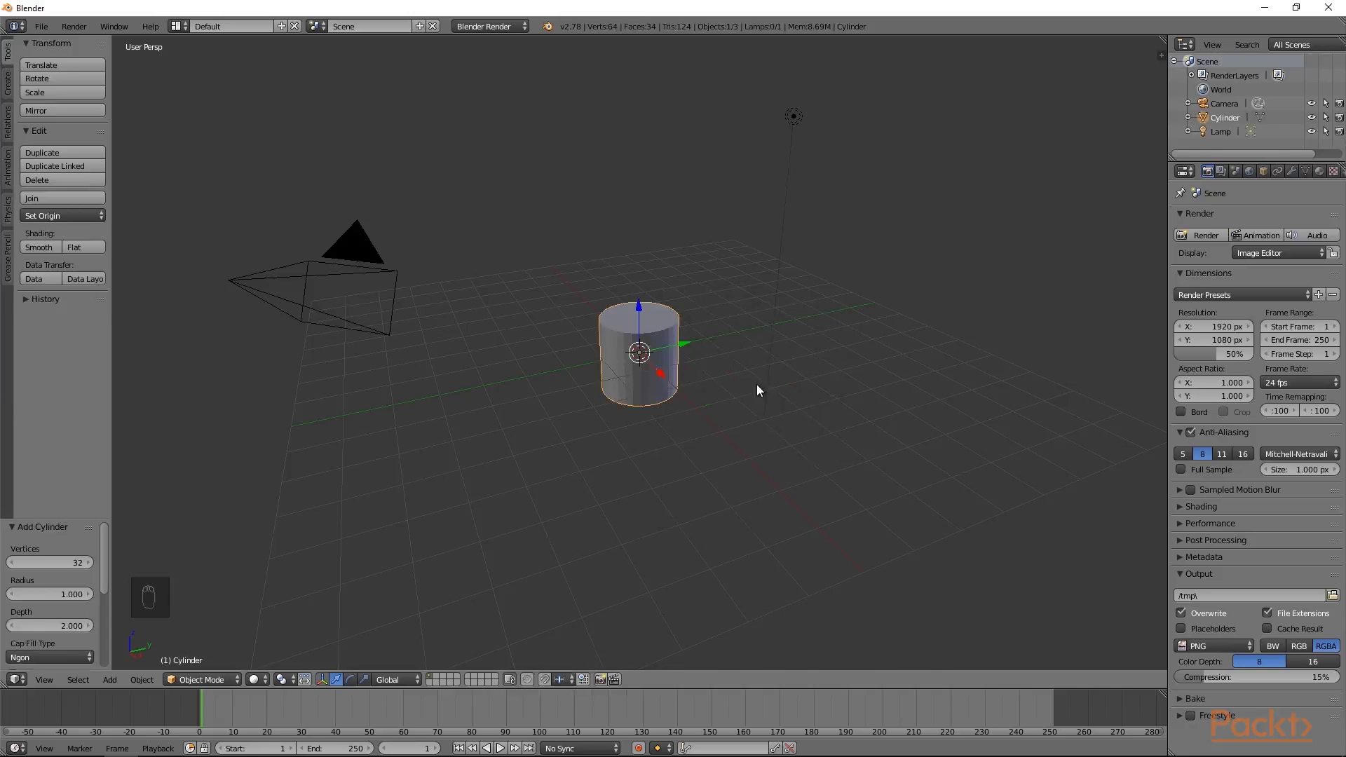
# - Scale the cylinder to about 1.203 on the X and Y axes only, excluding Z
pyautogui.press('s')
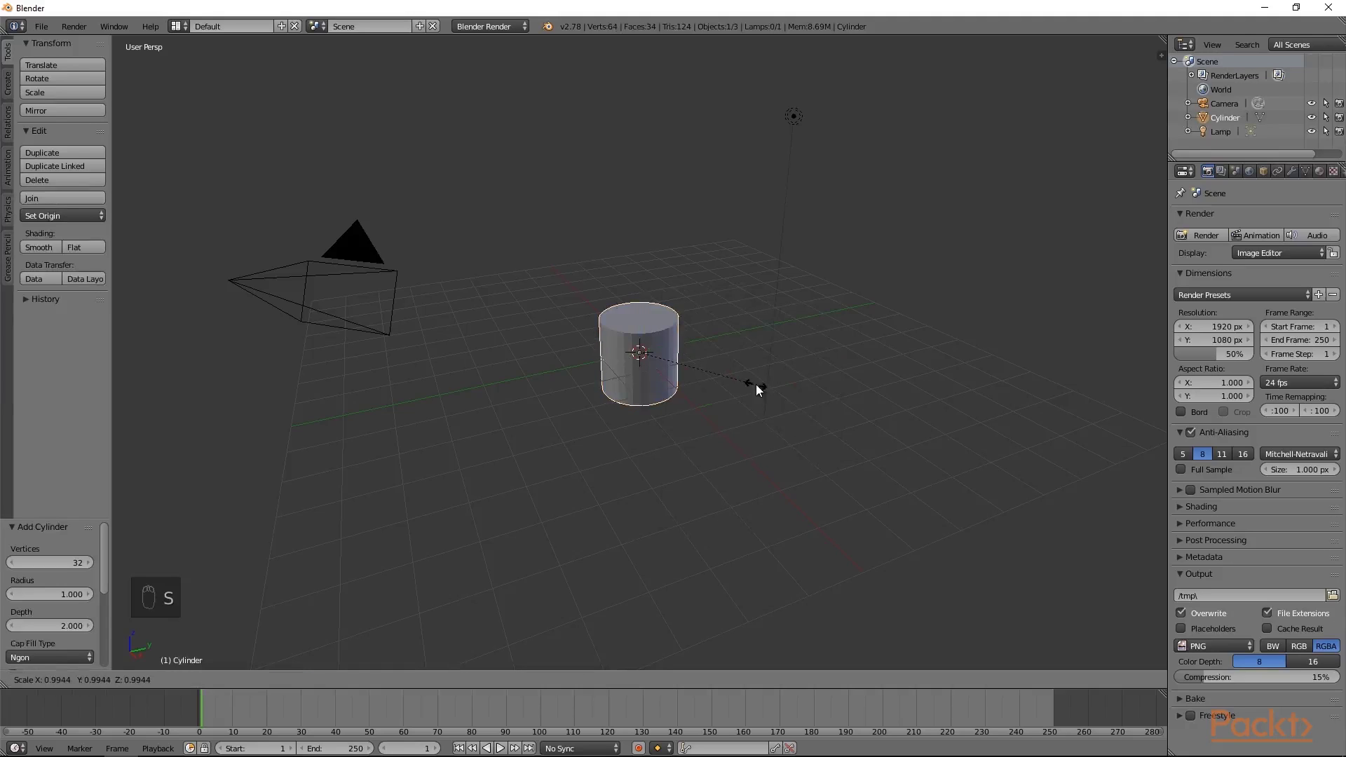
pyautogui.hotkey('shift', 'z')
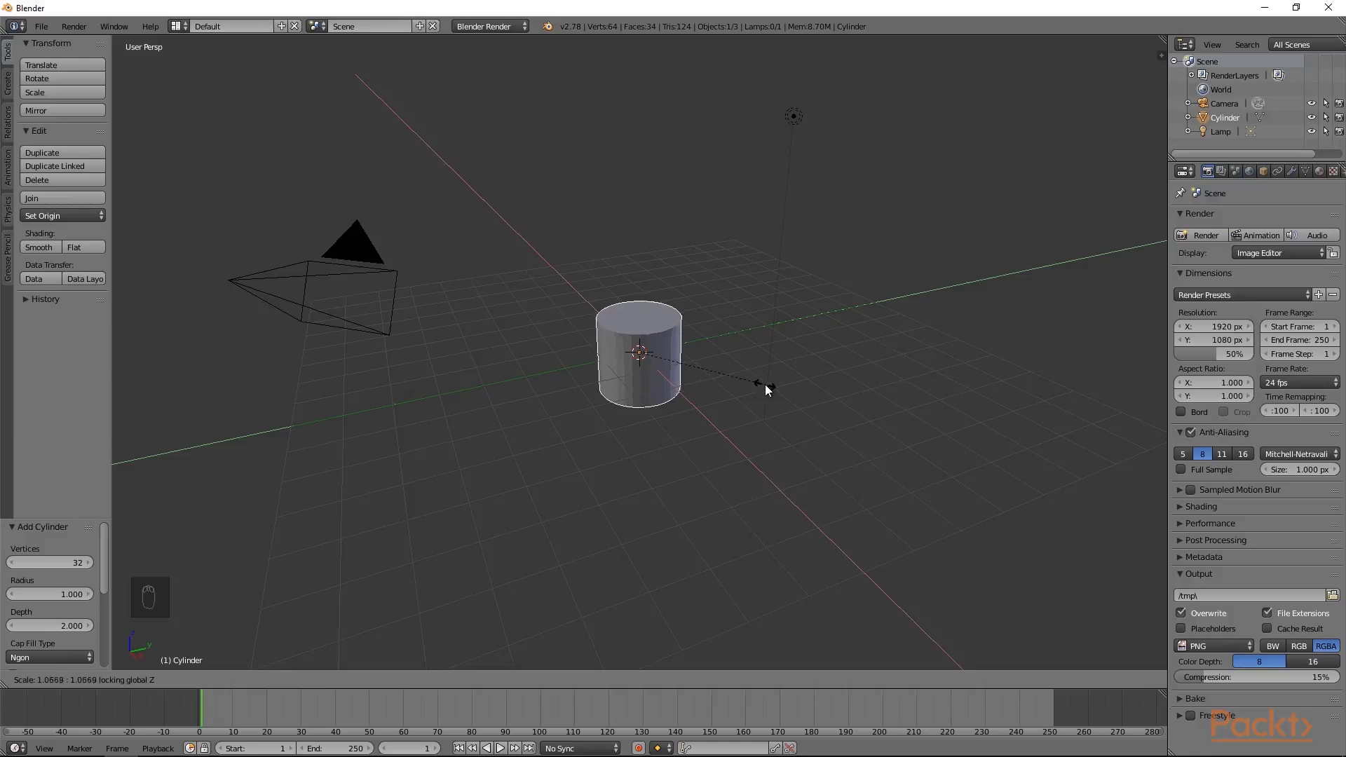
pyautogui.click(780, 388)
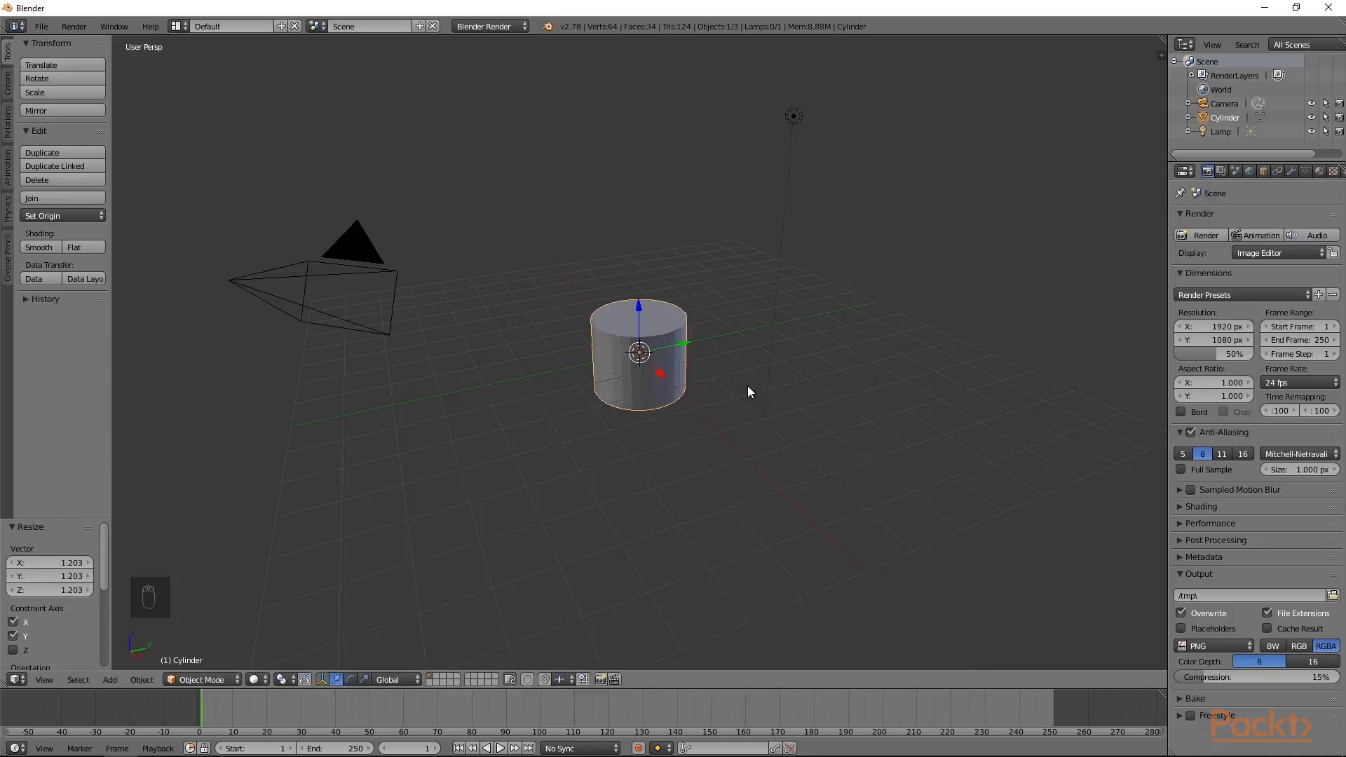
# - In Edit Mode with face selection, delete the cylinder's top and bottom cap faces
pyautogui.press('Tab')
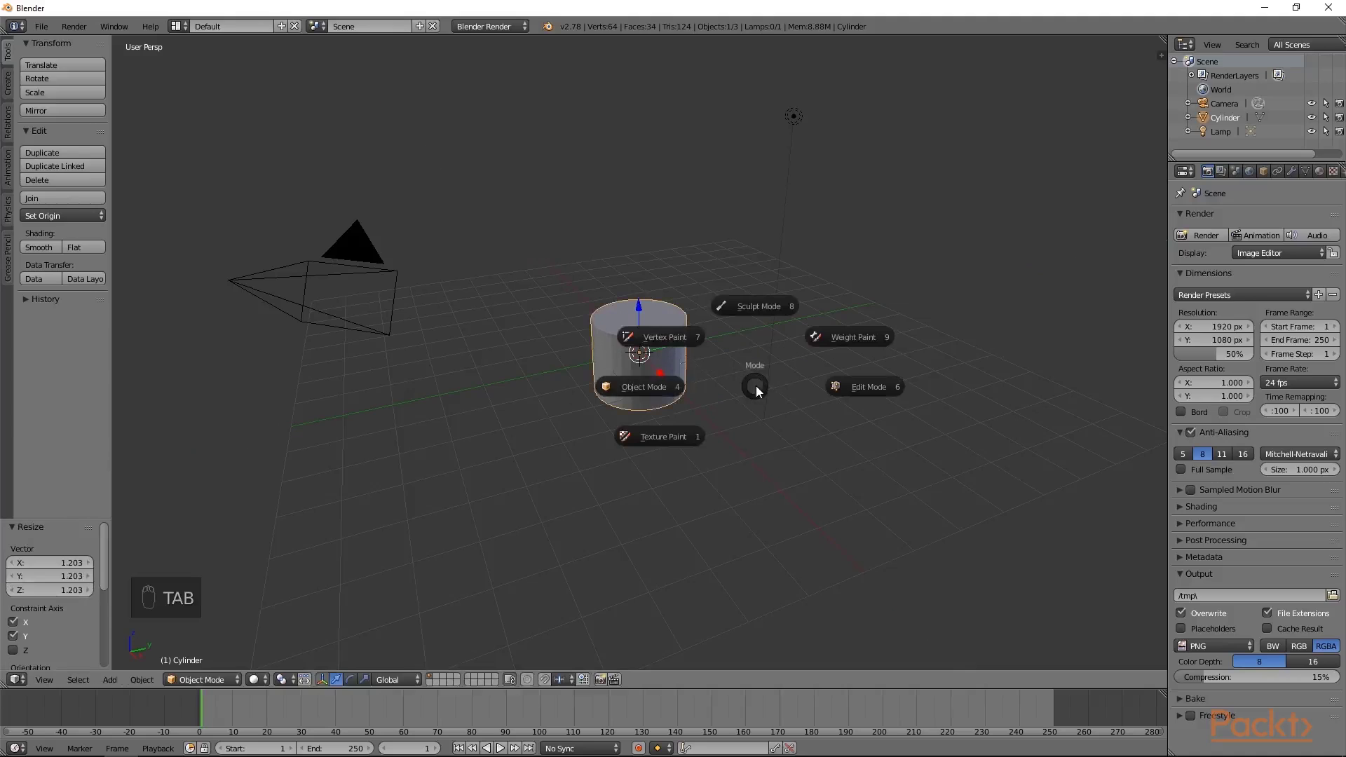
pyautogui.click(851, 386)
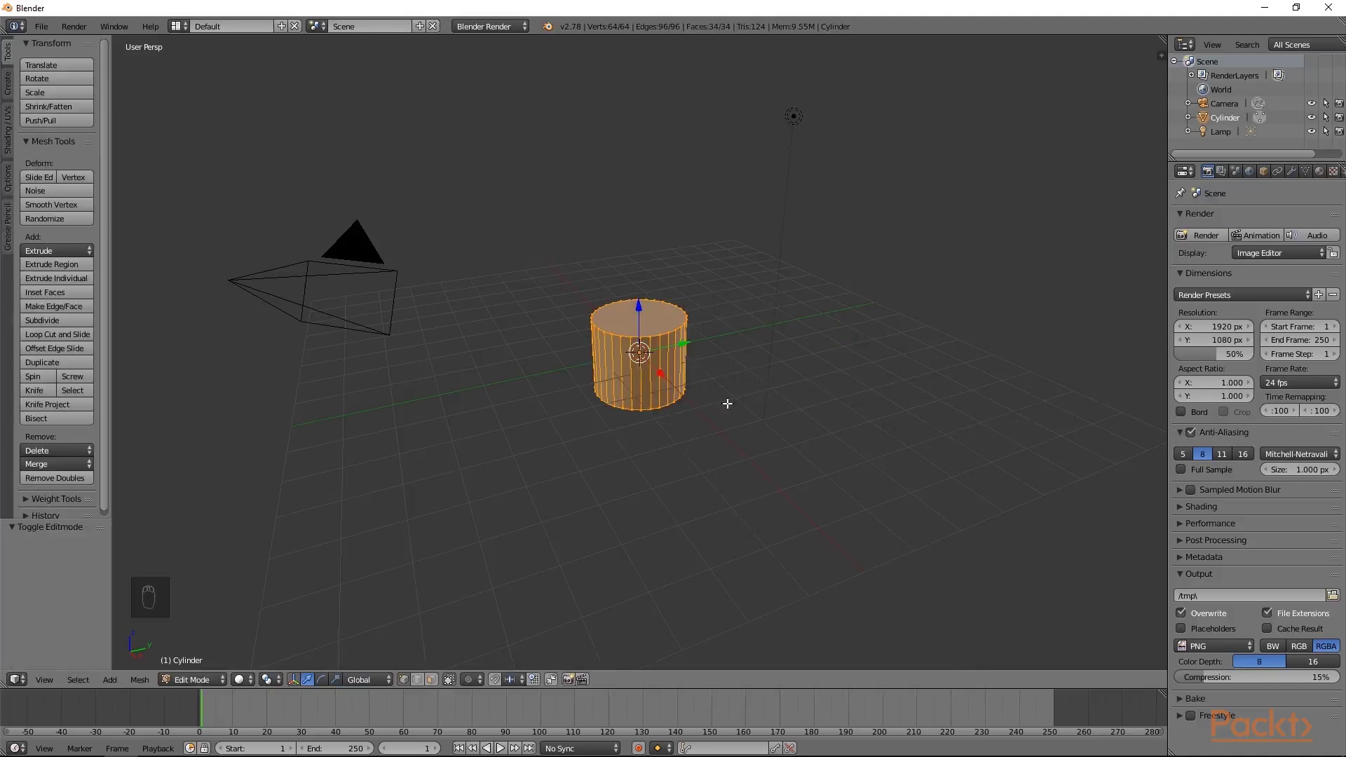
pyautogui.click(432, 680)
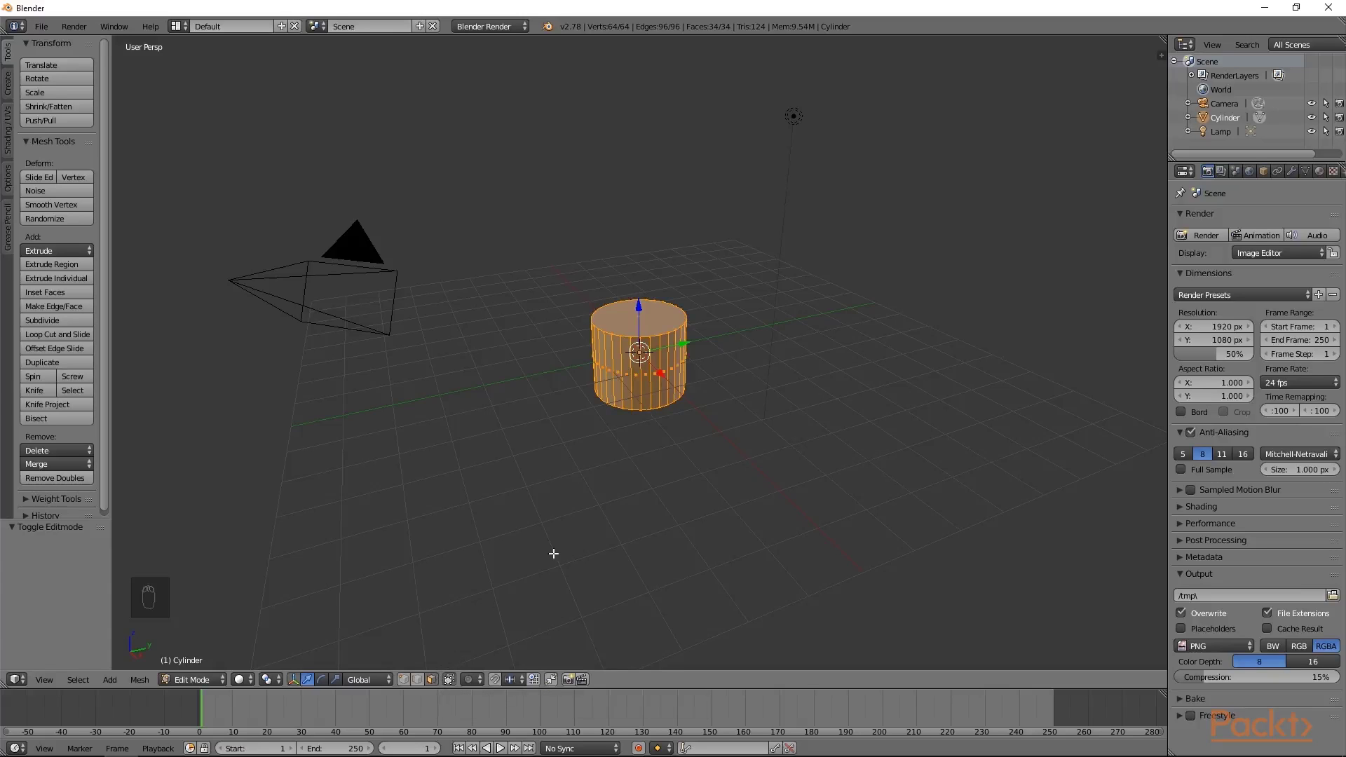
pyautogui.press('a')
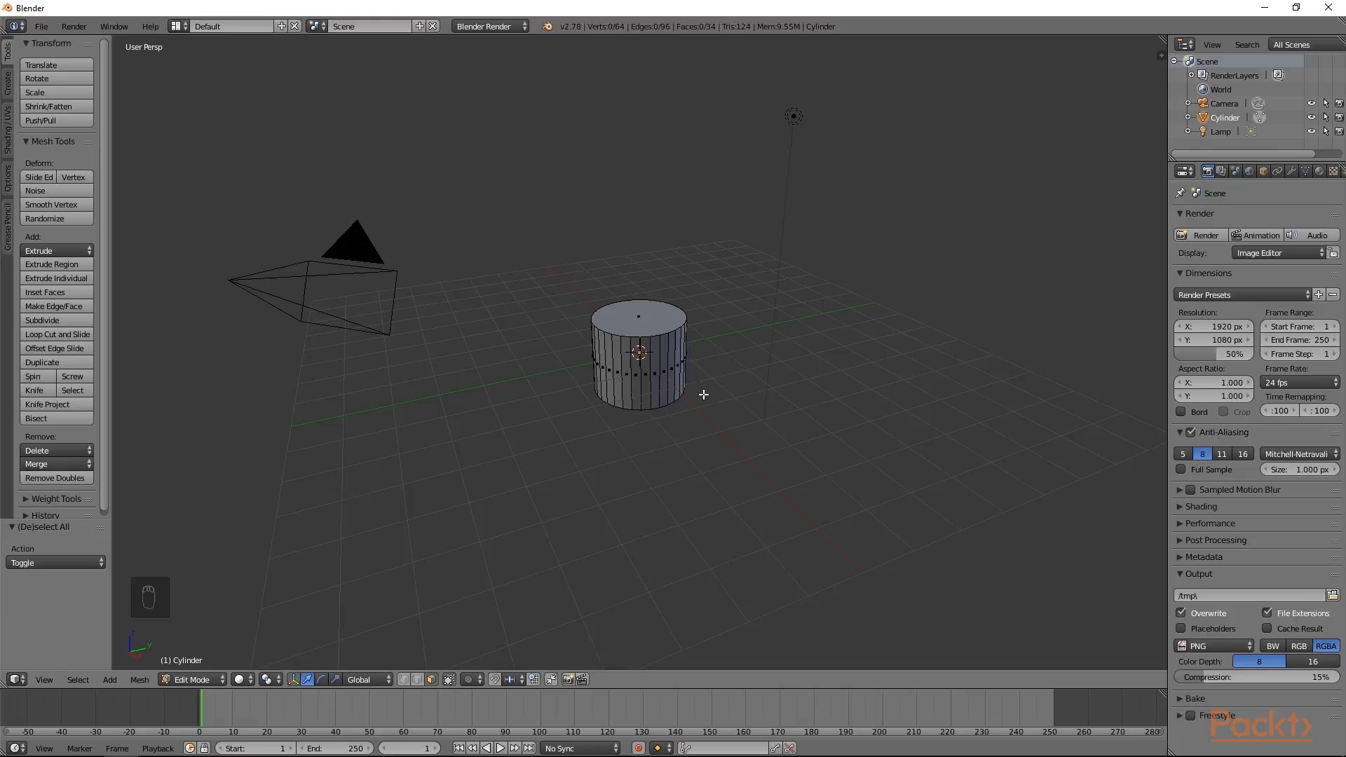
pyautogui.scroll(5, 703, 397)
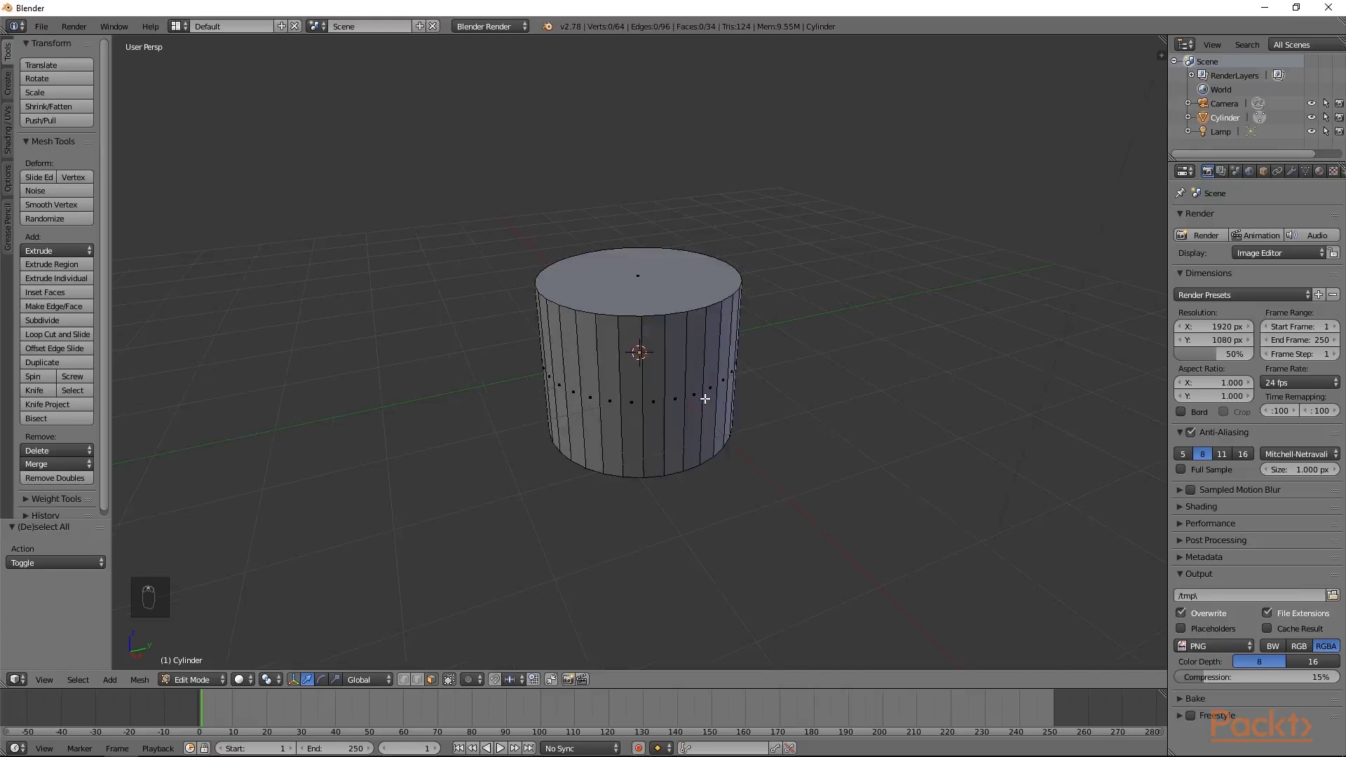
pyautogui.rightClick(639, 260)
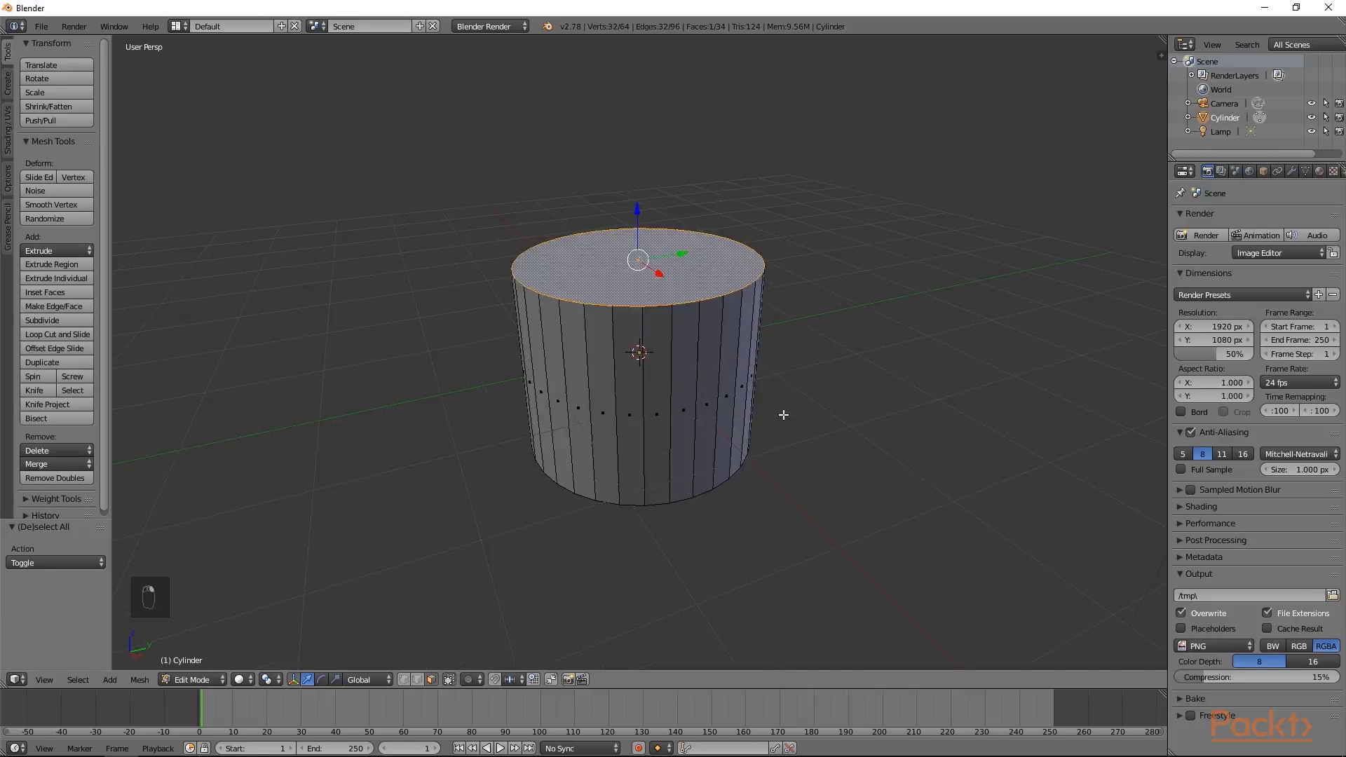
pyautogui.moveTo(793, 474); pyautogui.dragTo(793, 406, button='middle')
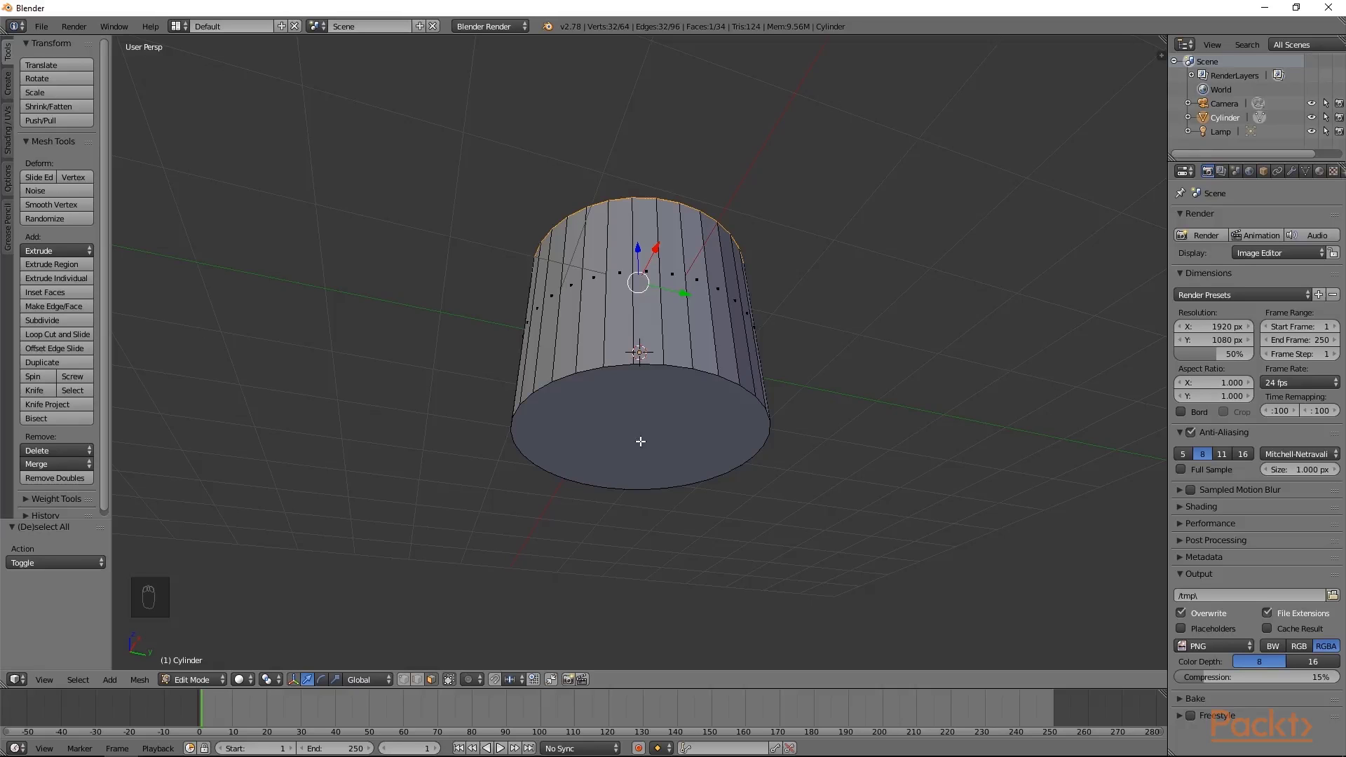
pyautogui.keyDown('shift'); pyautogui.rightClick(639, 440); pyautogui.keyUp('shift')
pyautogui.moveTo(739, 345); pyautogui.dragTo(746, 450, button='middle')
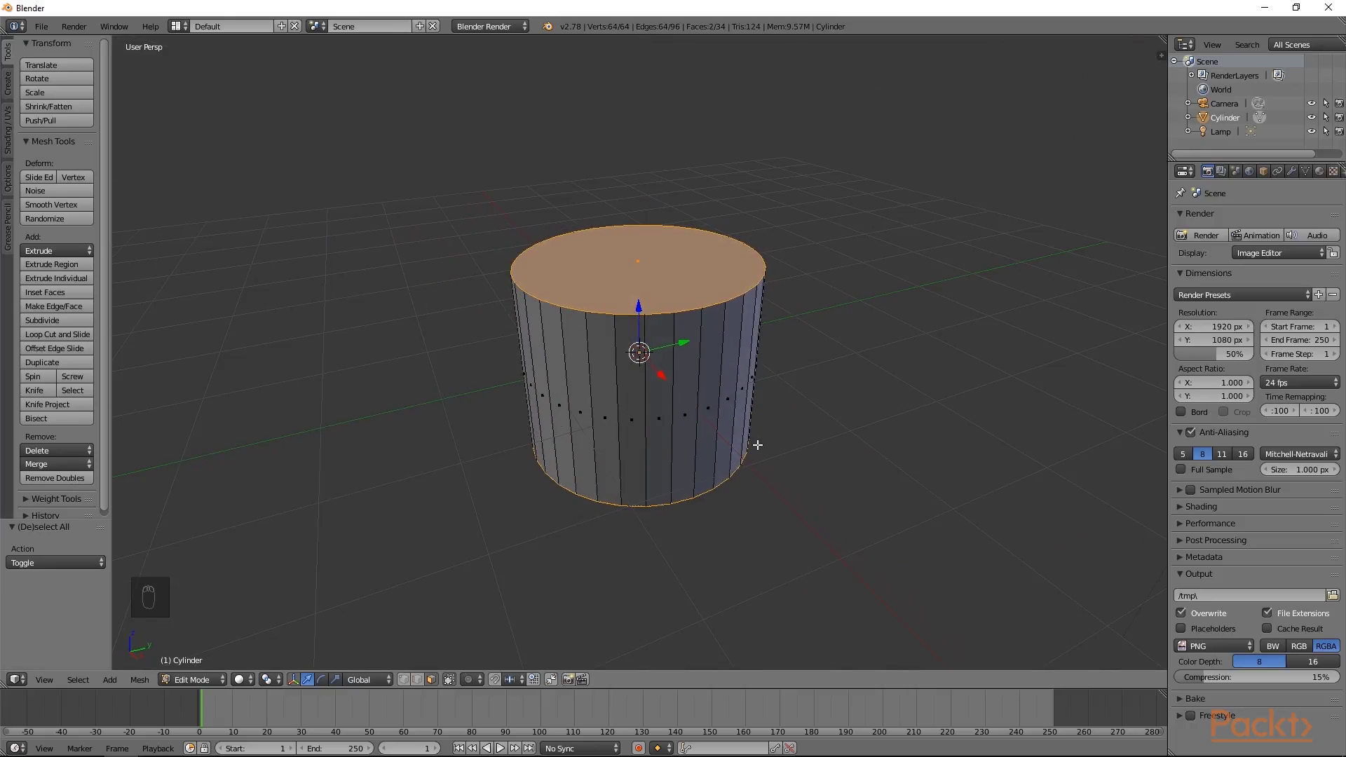
pyautogui.press('x')
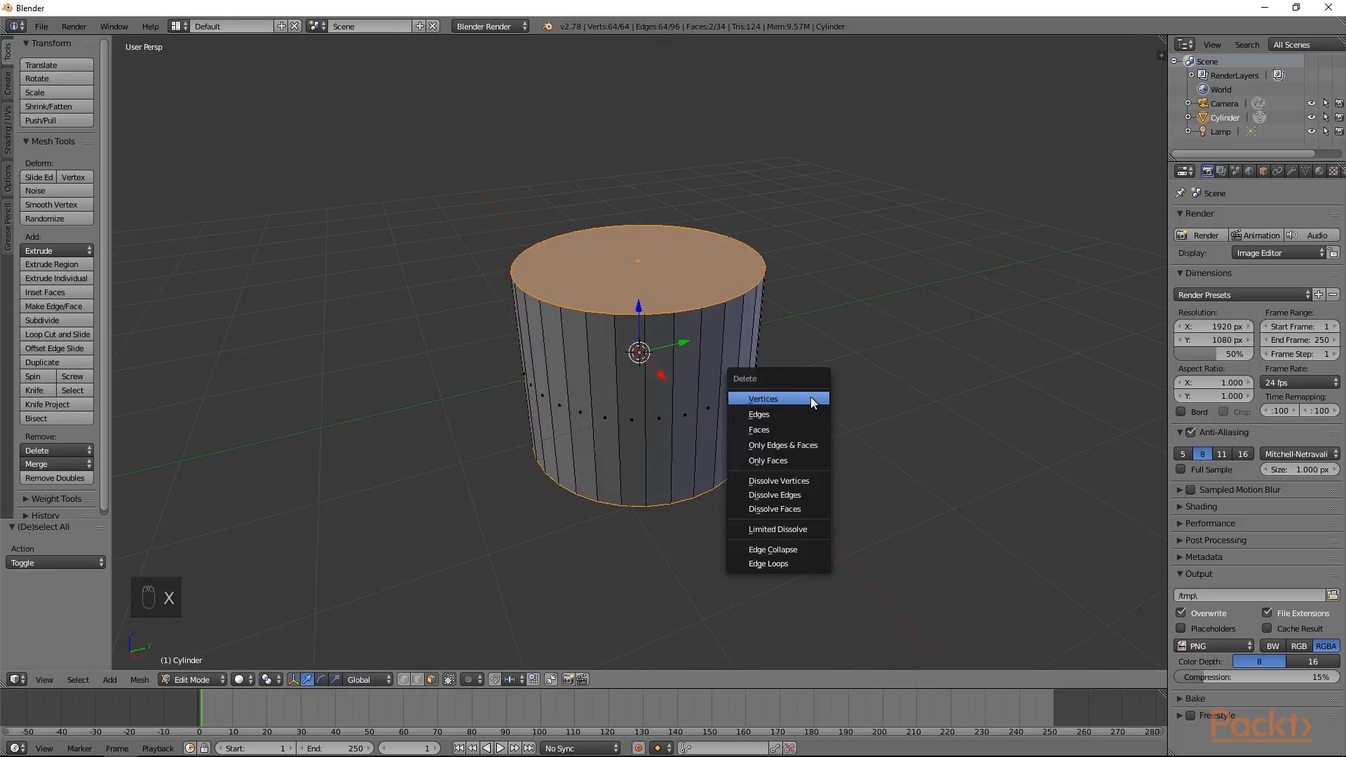
pyautogui.click(774, 431)
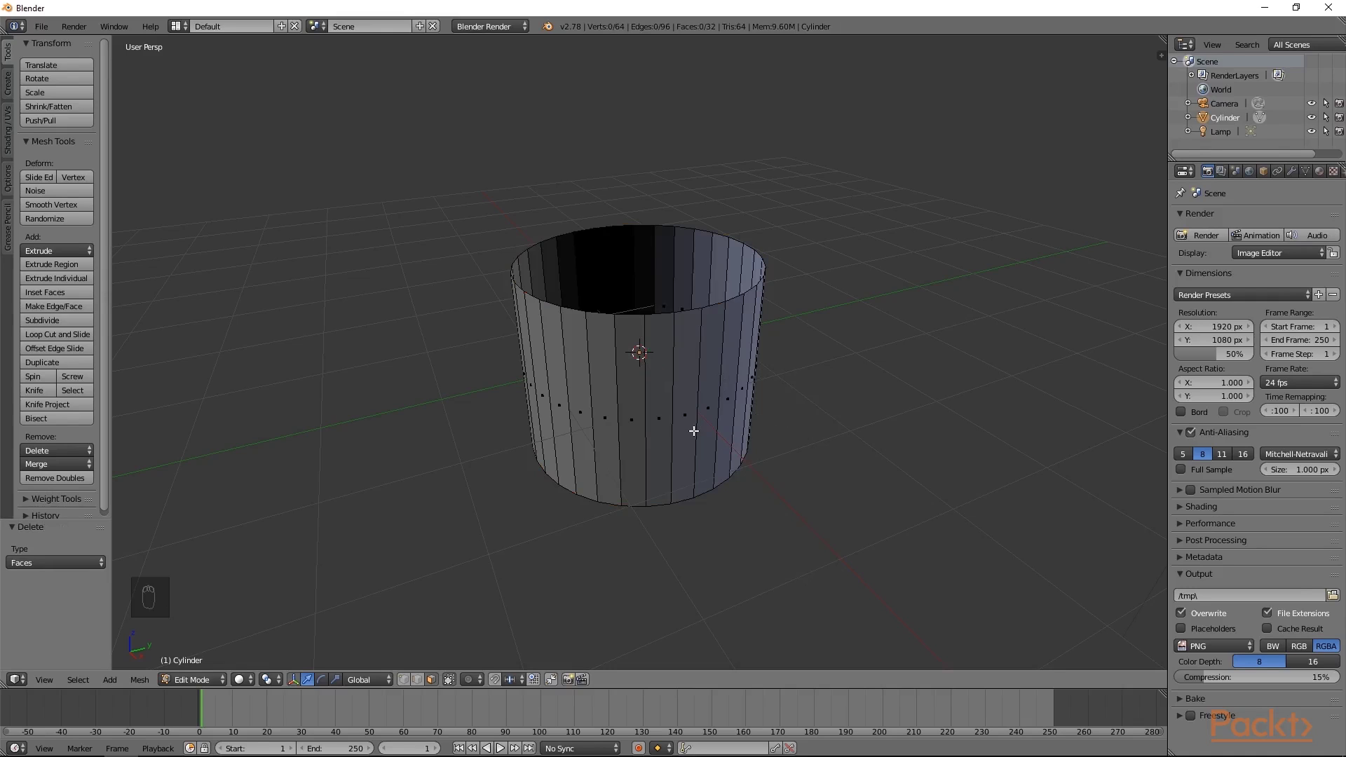
# - Flatten six adjacent side faces by scaling them to about 0.484 along X with proportional editing enabled, and disable proportional editing
pyautogui.press('b')
pyautogui.moveTo(640, 399); pyautogui.dragTo(747, 429)
pyautogui.moveTo(757, 423); pyautogui.dragTo(708, 426, button='middle')
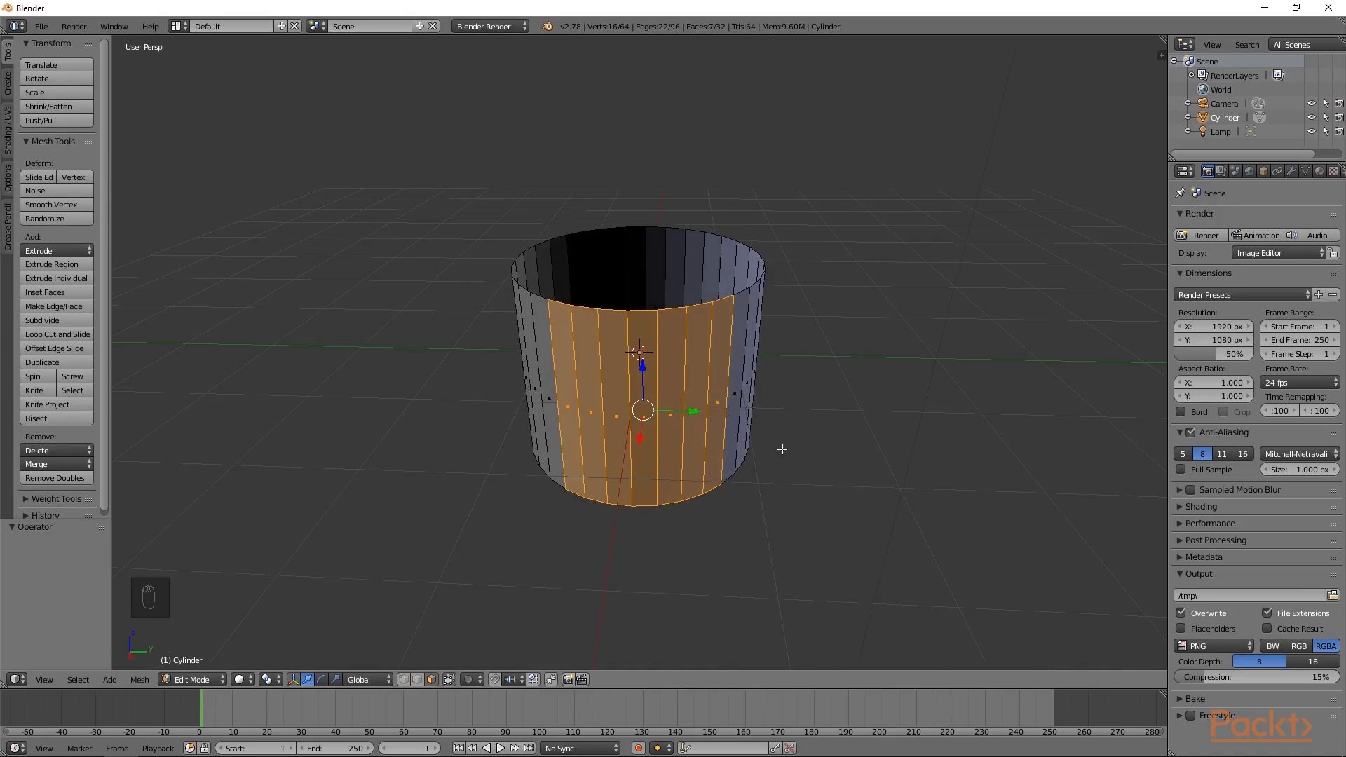
pyautogui.keyDown('shift'); pyautogui.rightClick(718, 394); pyautogui.keyUp('shift')
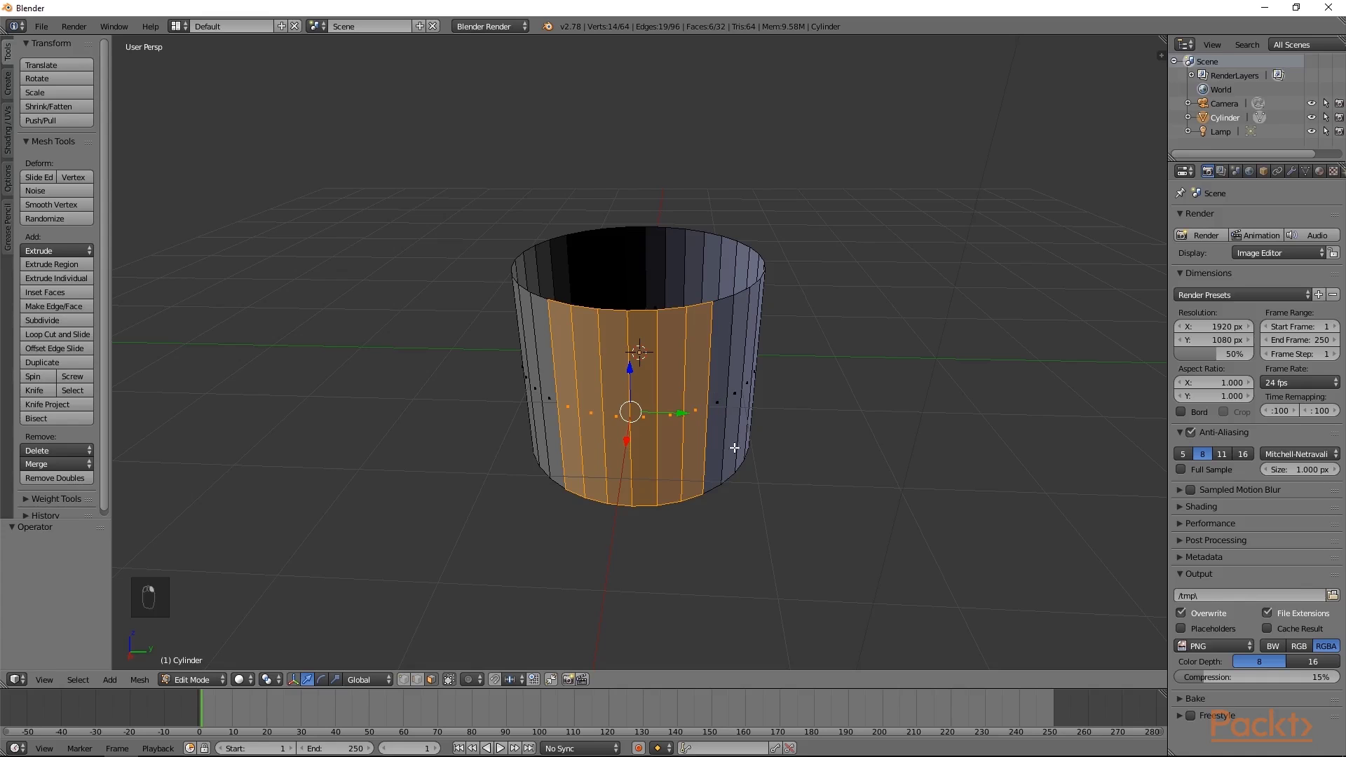
pyautogui.moveTo(715, 435)
pyautogui.mouseDown(button='middle')
pyautogui.moveTo(748, 441)
pyautogui.moveTo(736, 448)
pyautogui.mouseUp(button='middle')
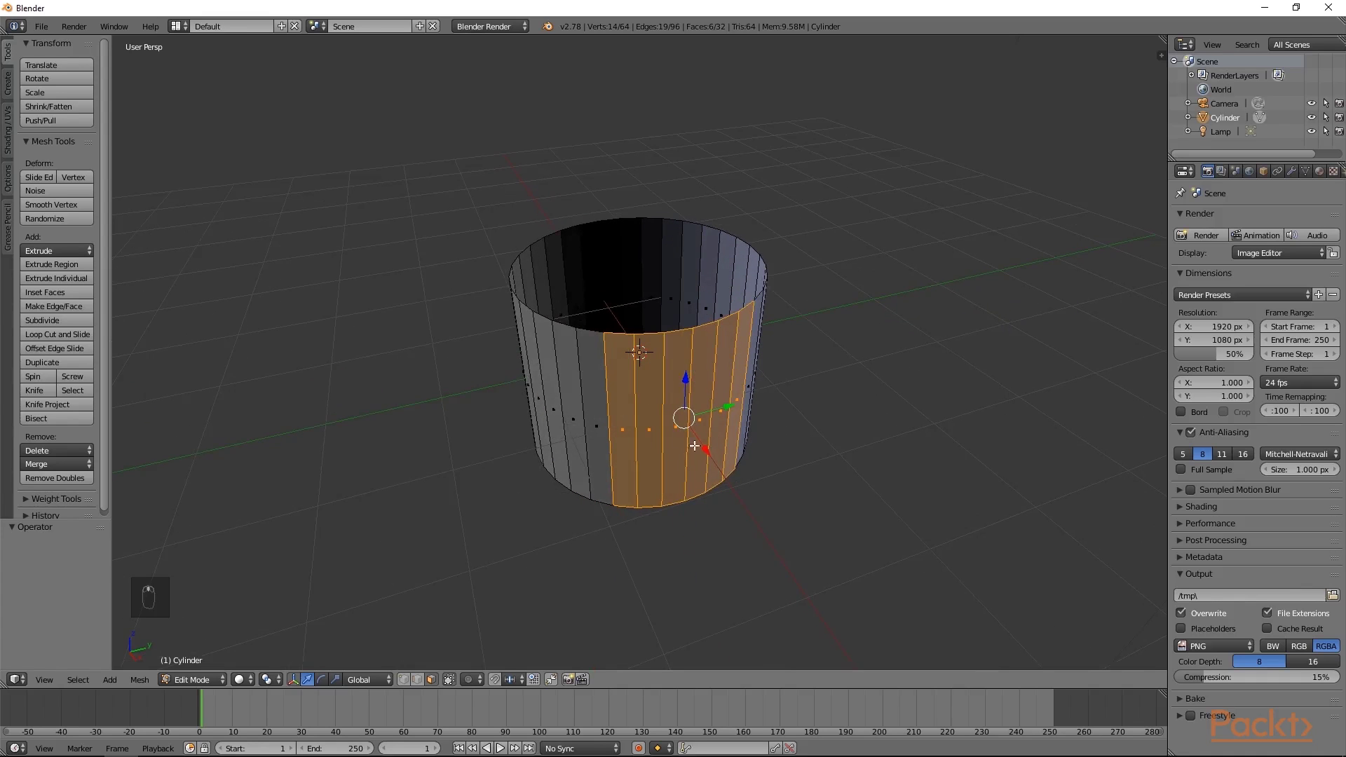
pyautogui.moveTo(680, 398); pyautogui.dragTo(683, 556, button='middle')
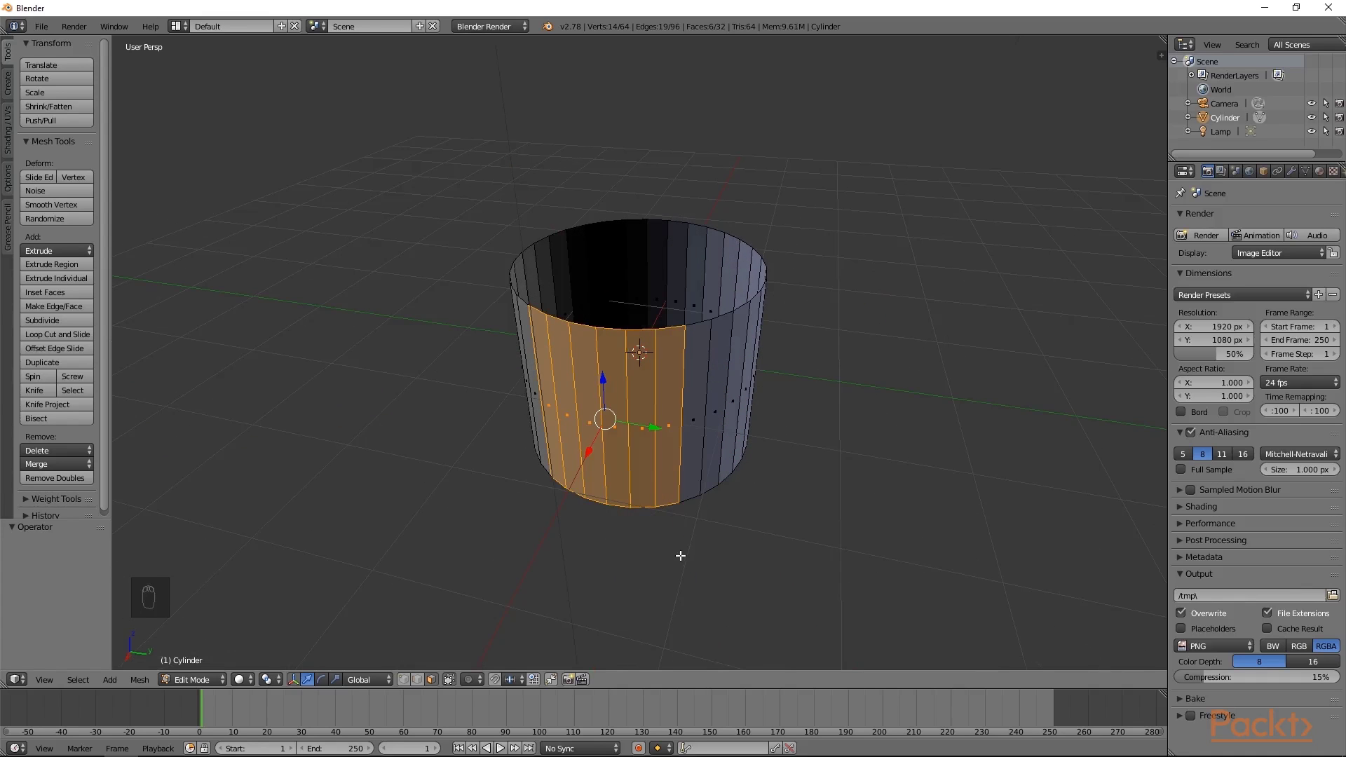
pyautogui.click(474, 680)
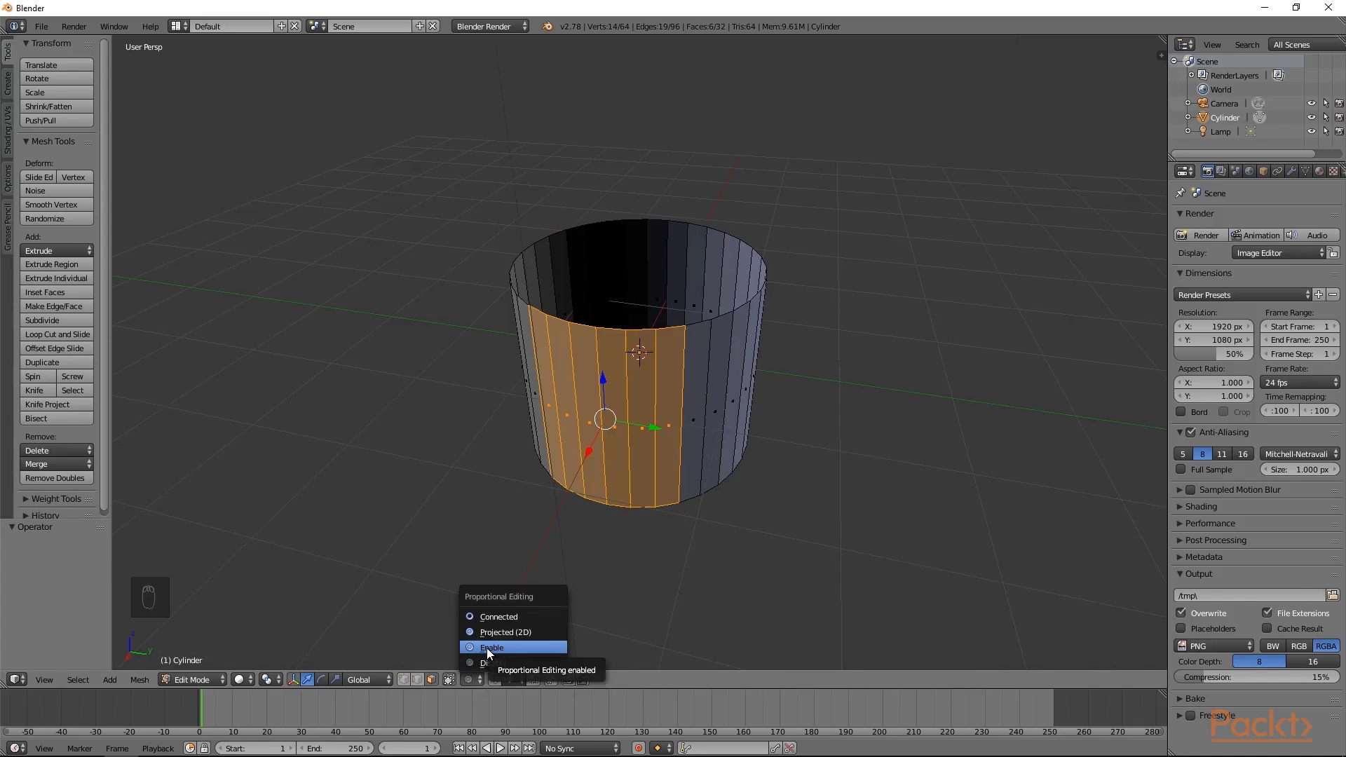
pyautogui.click(486, 649)
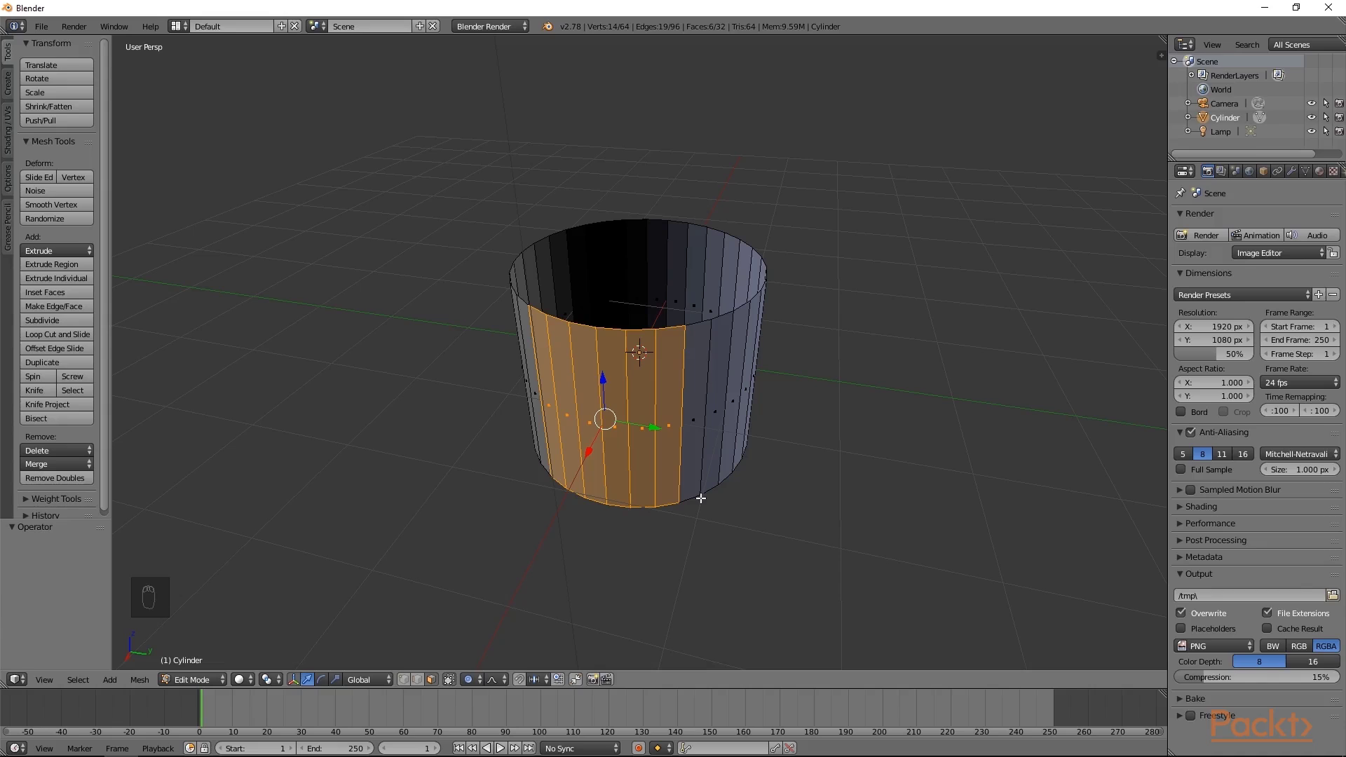
pyautogui.press('s')
pyautogui.press('x')
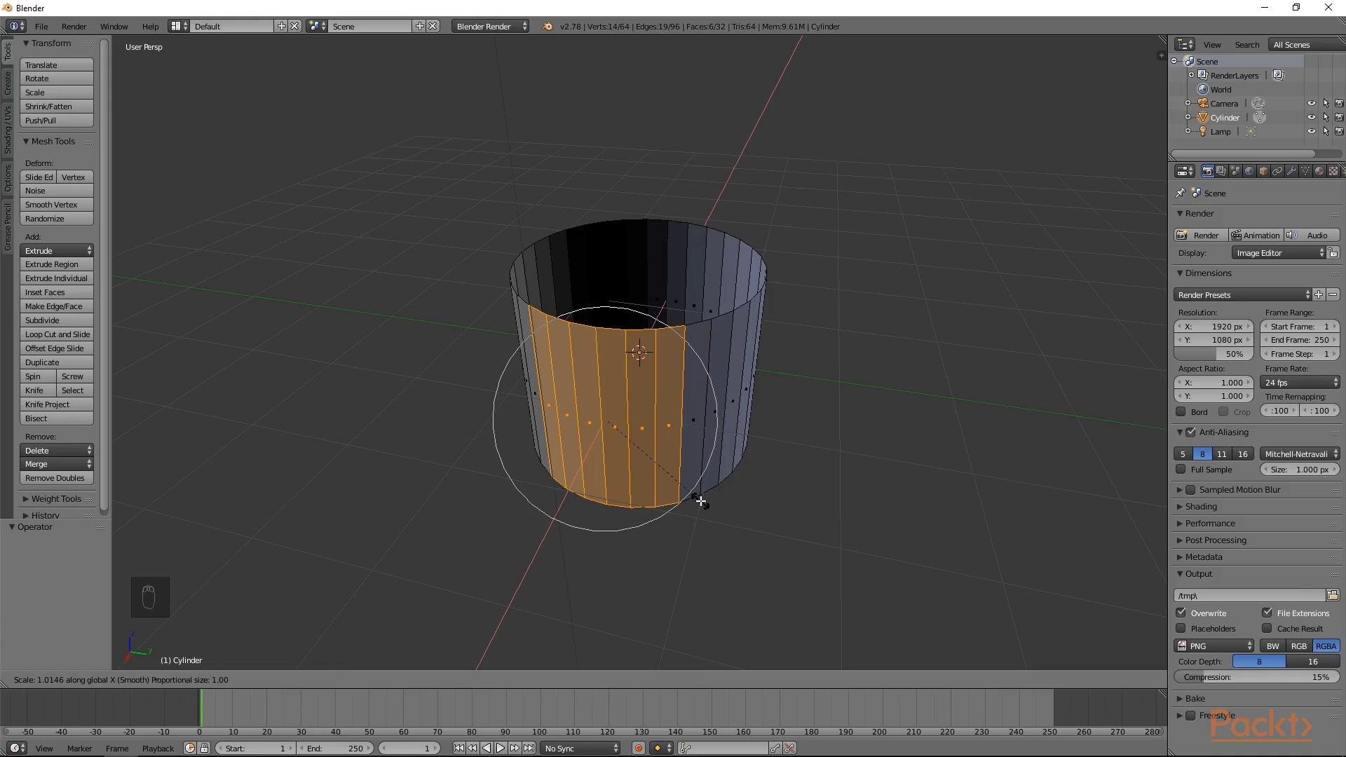
pyautogui.scroll(5, 701, 502)
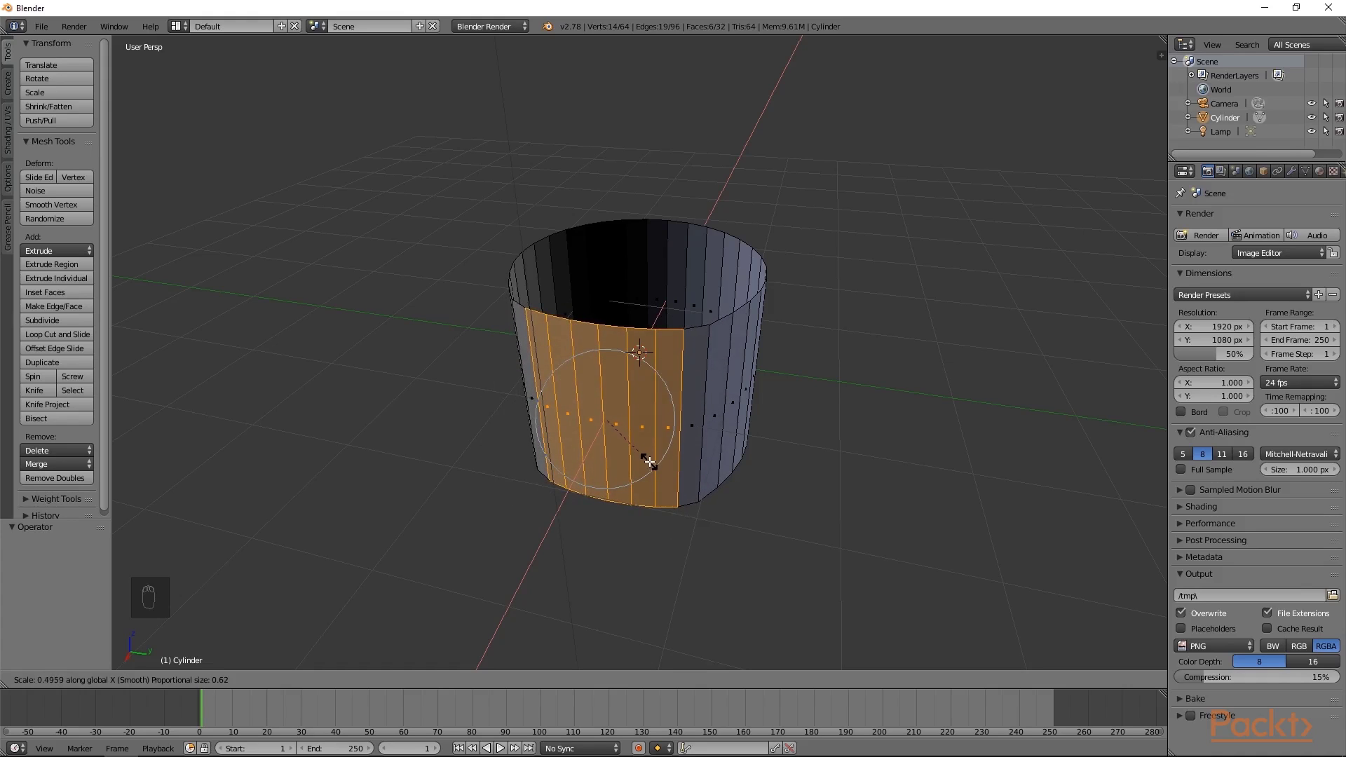
pyautogui.click(651, 468)
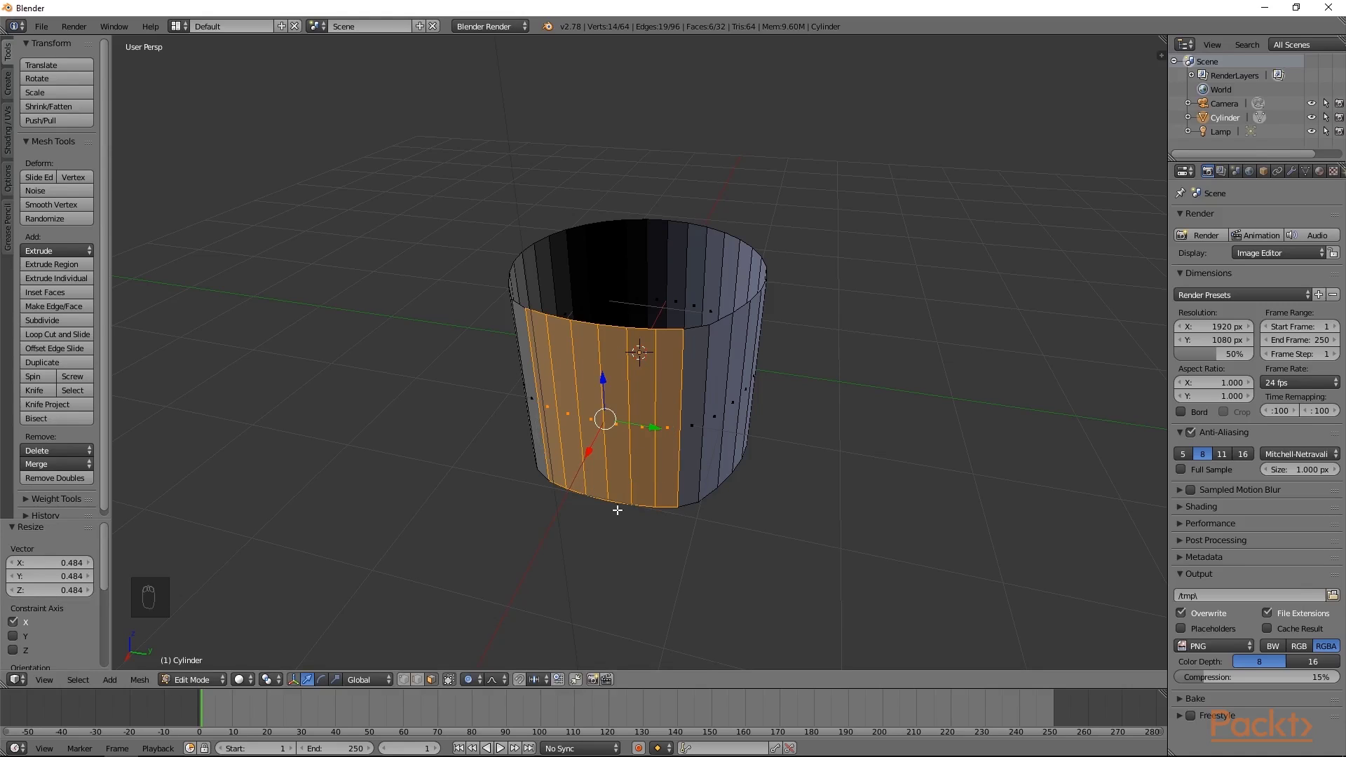
pyautogui.click(469, 684)
pyautogui.press('o')
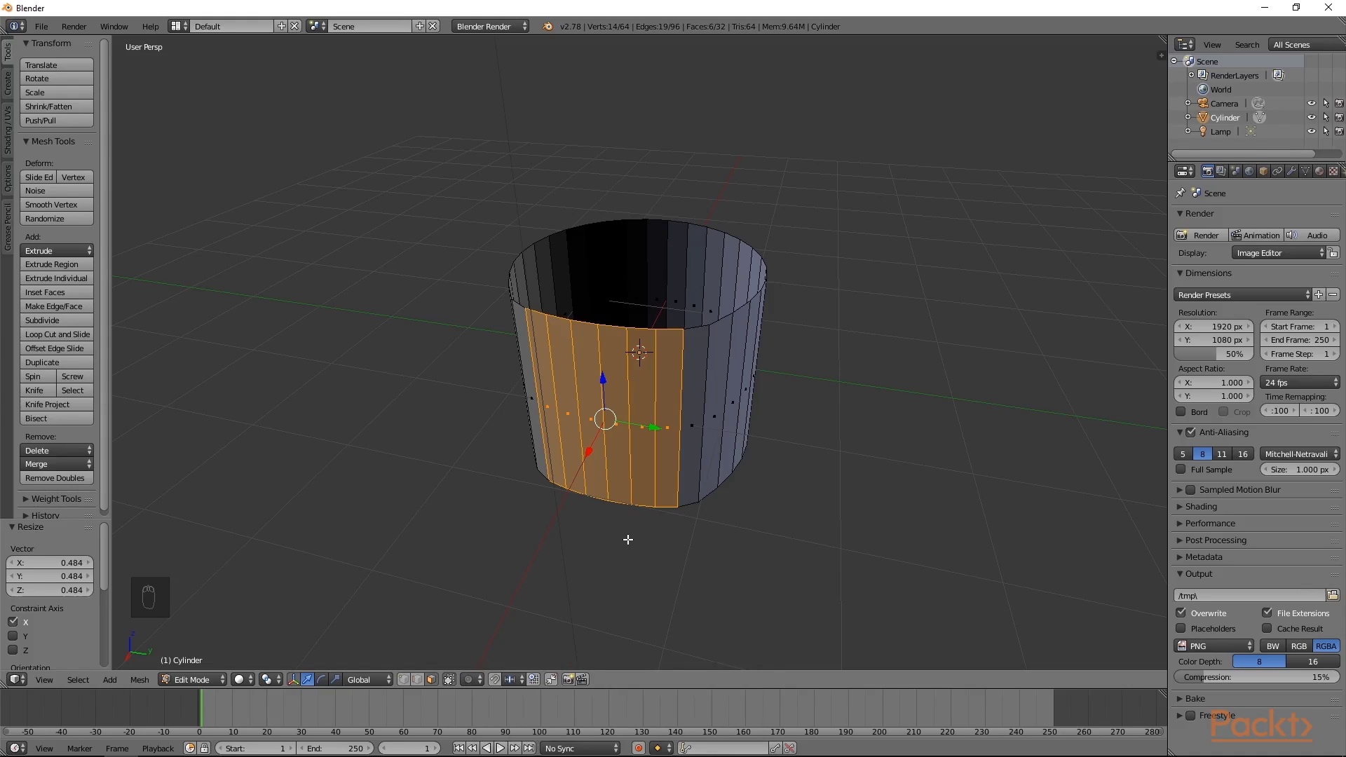
# - In vertex selection mode, extrude the cylinder's top edge loop and scale it outward to about 1.088 as a rim
pyautogui.press('a')
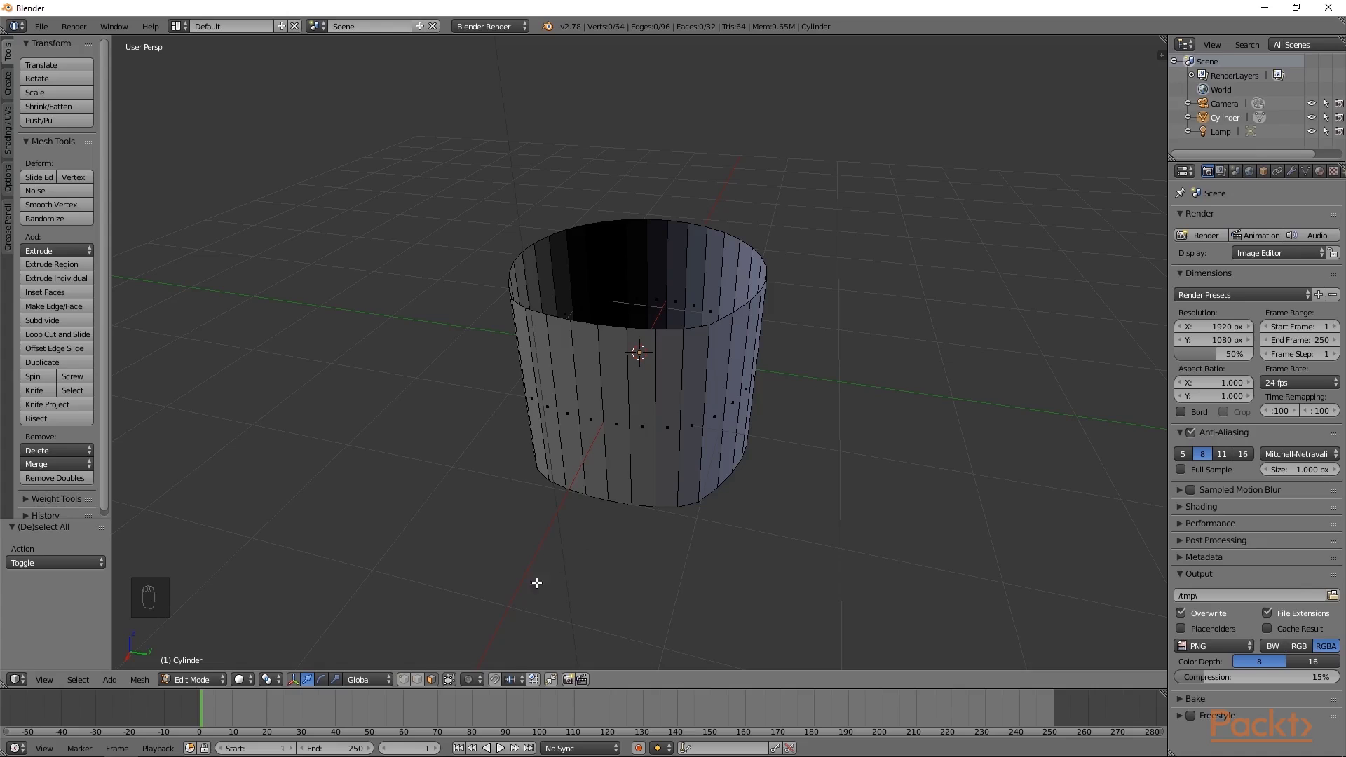
pyautogui.click(405, 680)
pyautogui.keyDown('alt'); pyautogui.rightClick(722, 321); pyautogui.keyUp('alt')
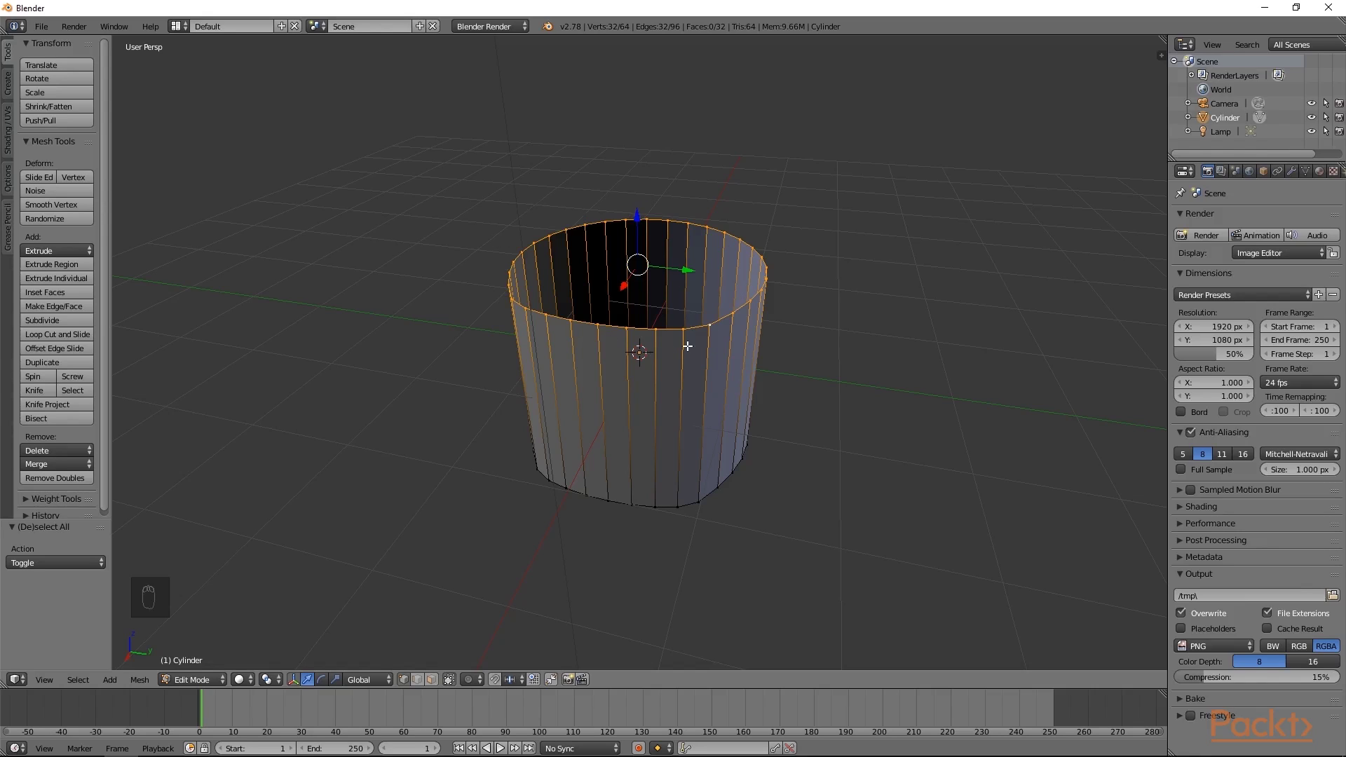
pyautogui.press('e')
pyautogui.press('s')
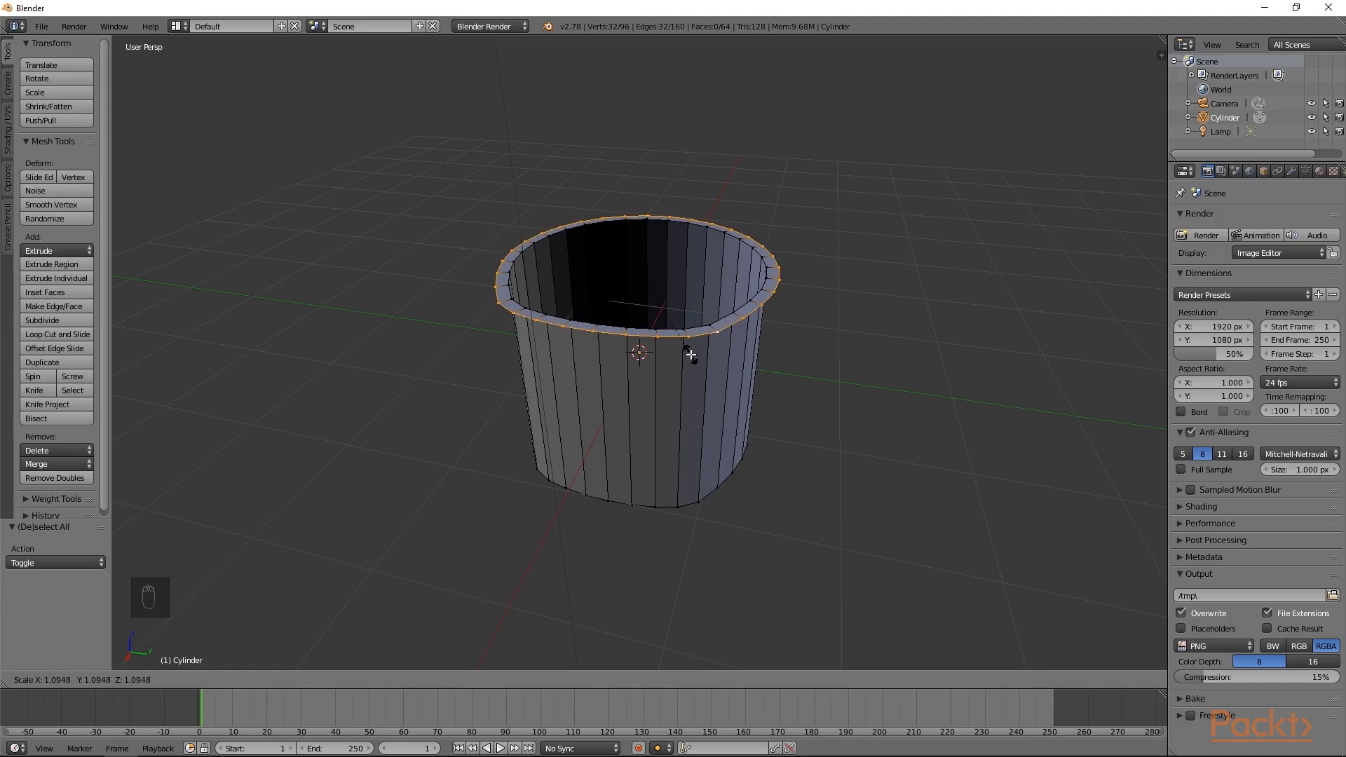
pyautogui.click(689, 353)
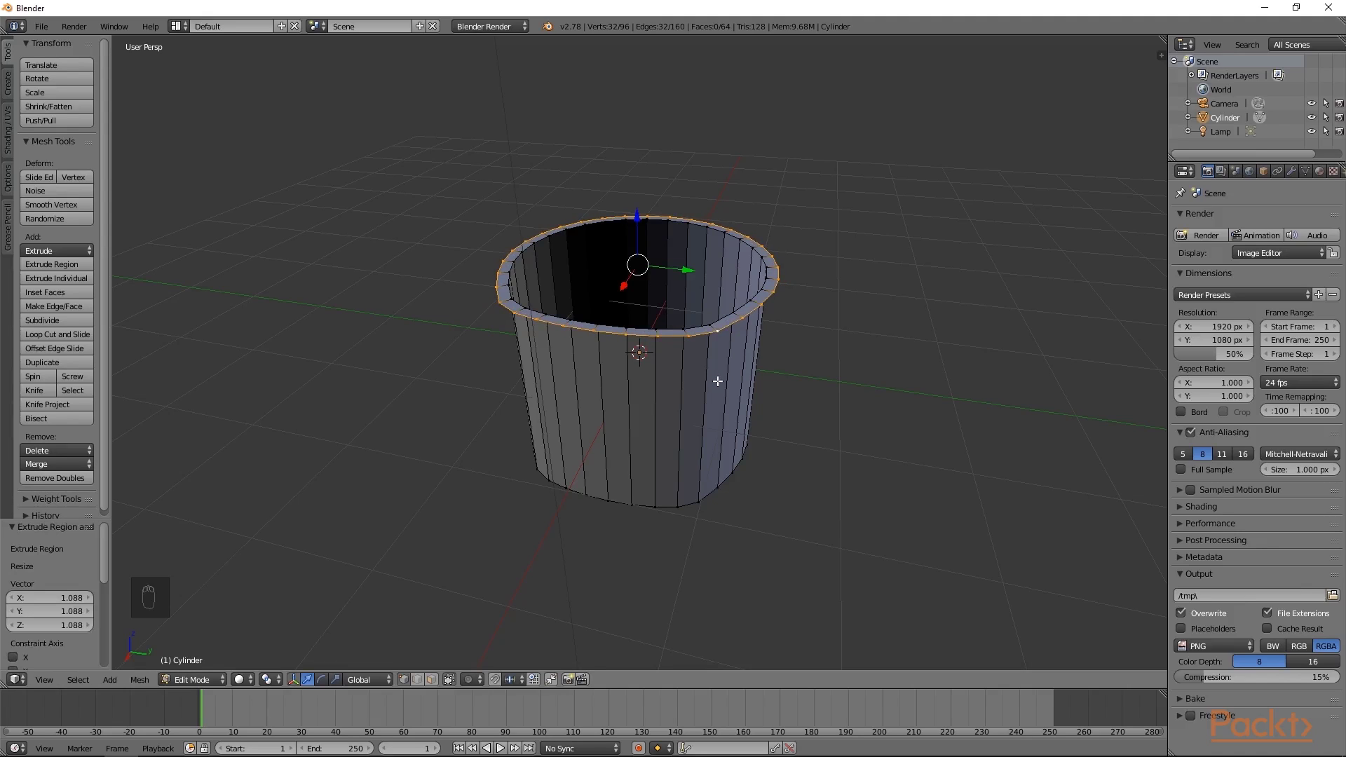
# - Extrude the rim's outer edge loop upward by about 0.123 along Z
pyautogui.press('e')
pyautogui.press('z')
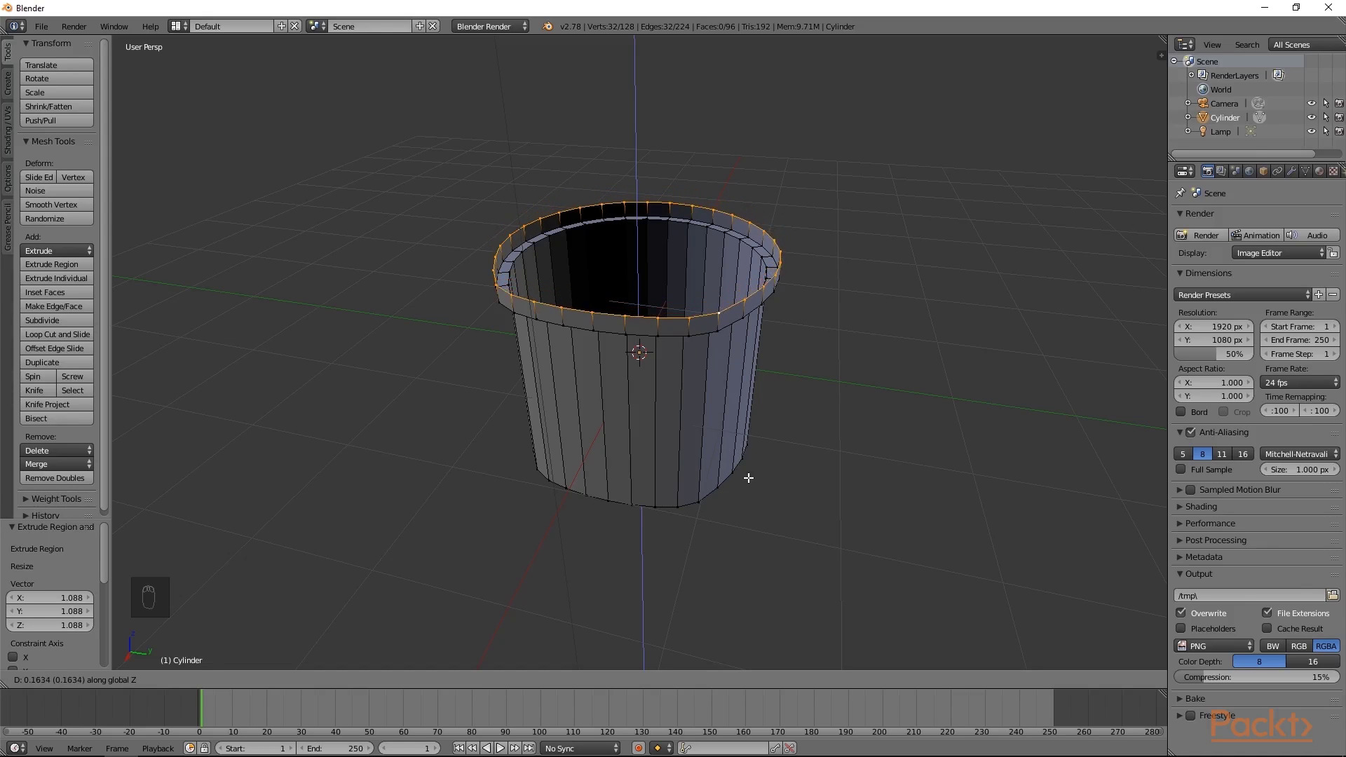
pyautogui.click(763, 518)
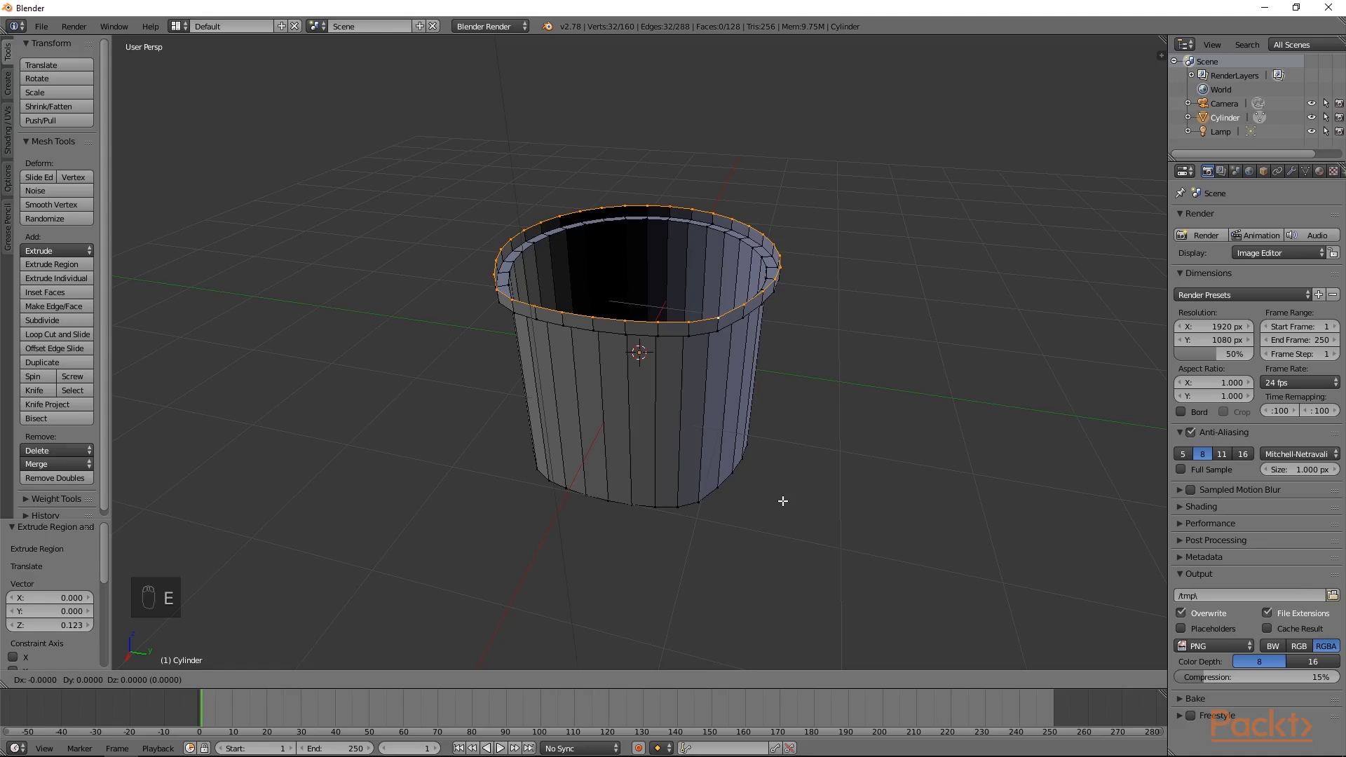
# - Extrude the rim's raised edge loop in place and scale it inward to about 0.855
pyautogui.rightClick(783, 501)
pyautogui.press('s')
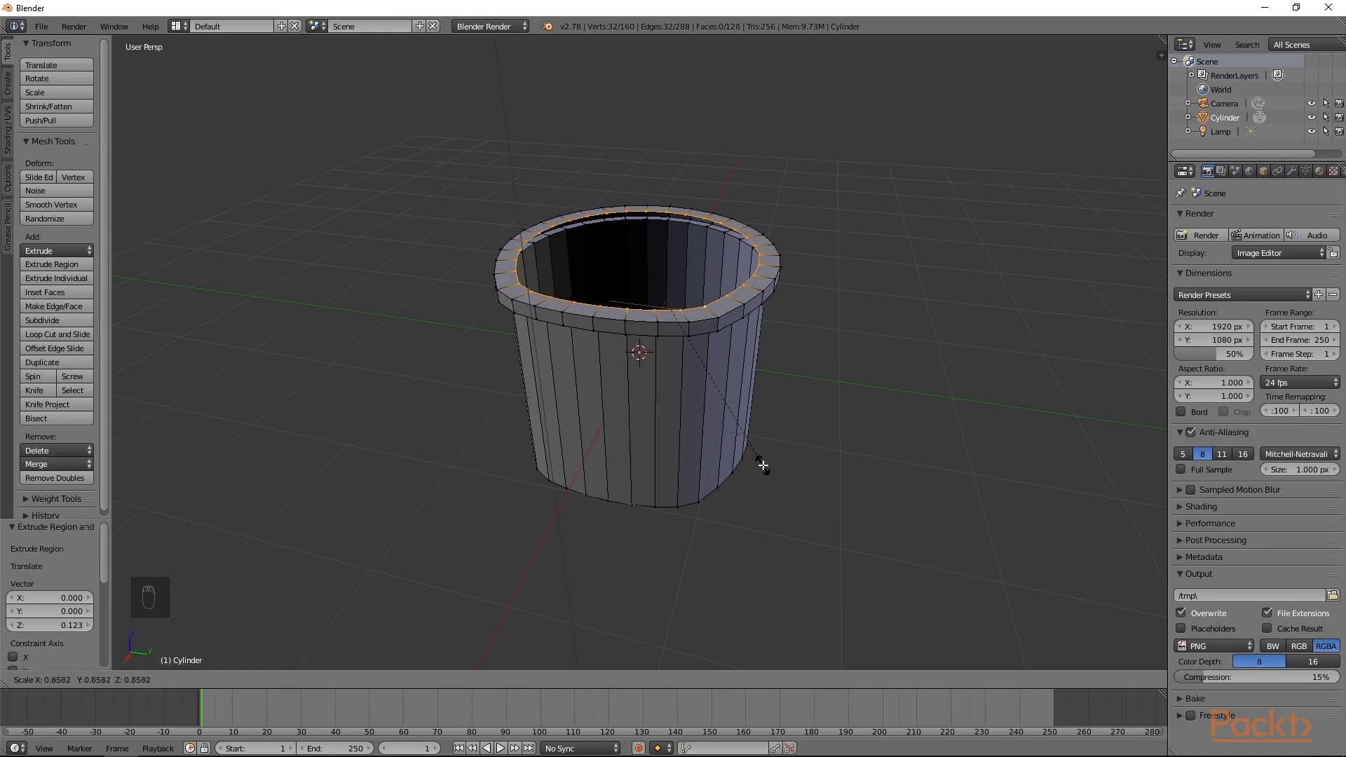
pyautogui.click(763, 465)
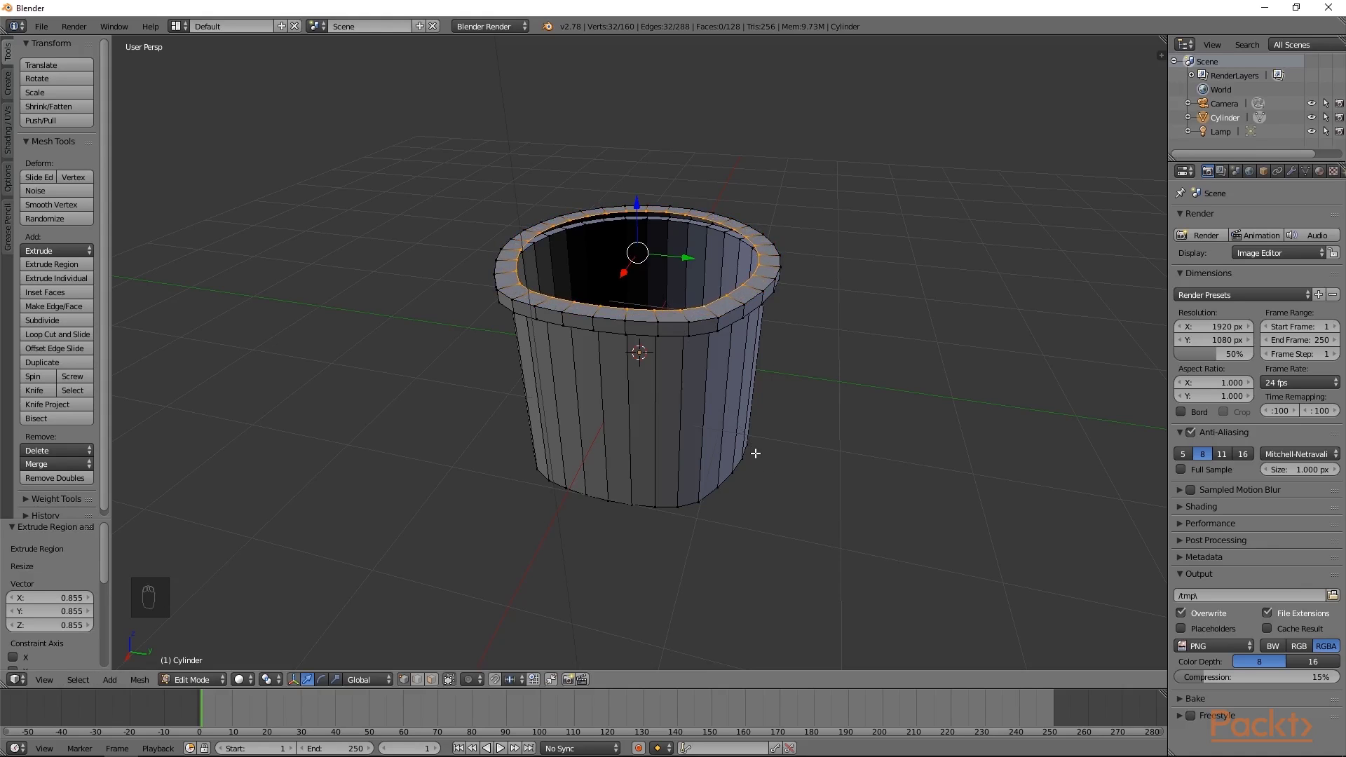
pyautogui.scroll(4, 696, 415)
pyautogui.moveTo(671, 278); pyautogui.dragTo(403, 353, button='middle')
pyautogui.moveTo(561, 378); pyautogui.dragTo(657, 304, button='middle')
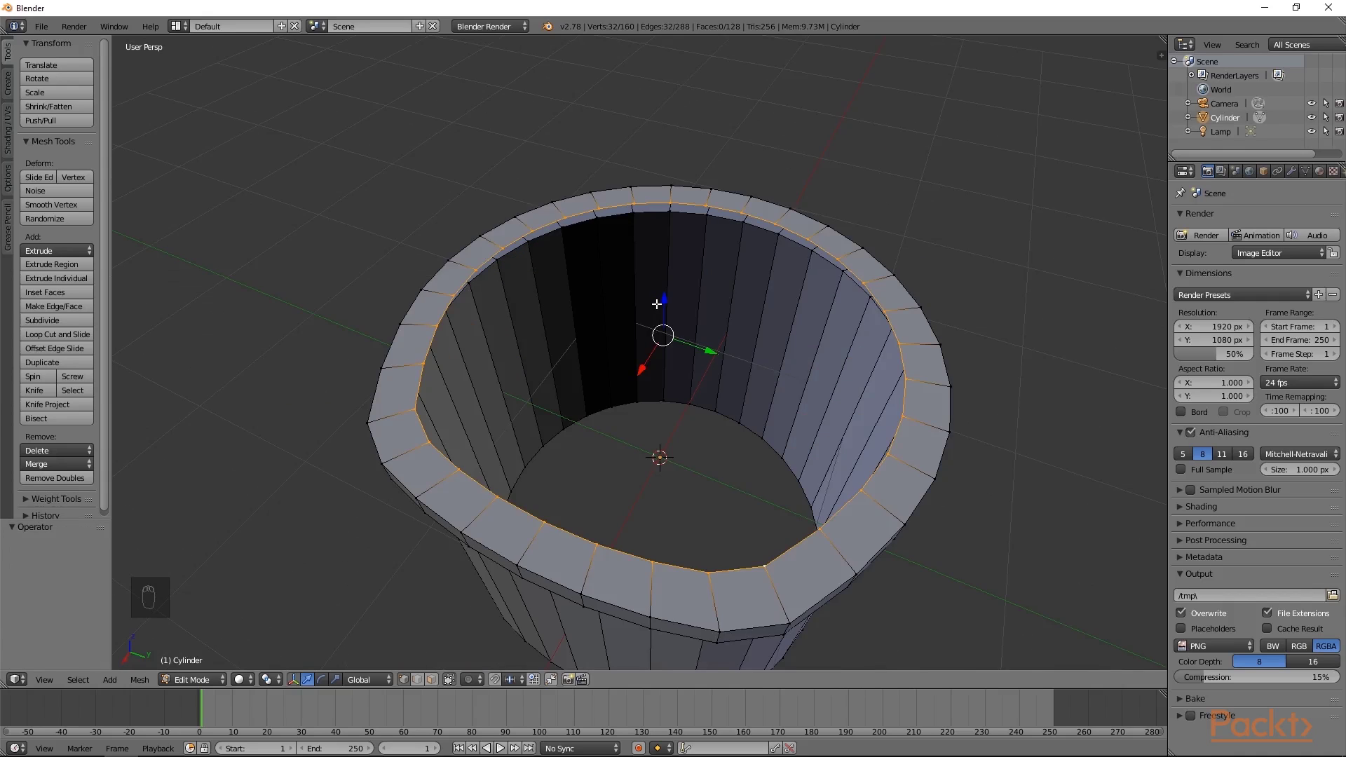
# - Extrude the rim's inner edge loop downward inside the cylinder by about 1.86 along Z
pyautogui.press('e')
pyautogui.press('z')
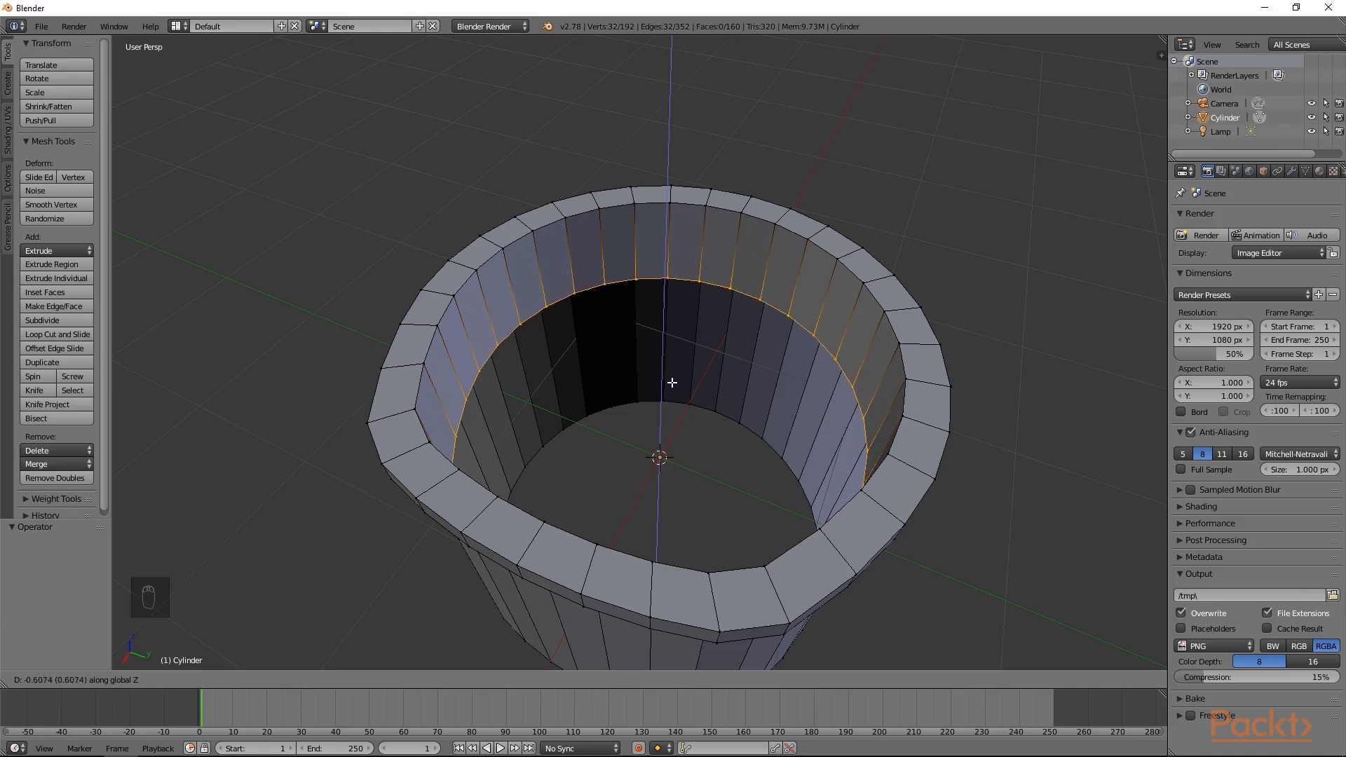
pyautogui.click(692, 483)
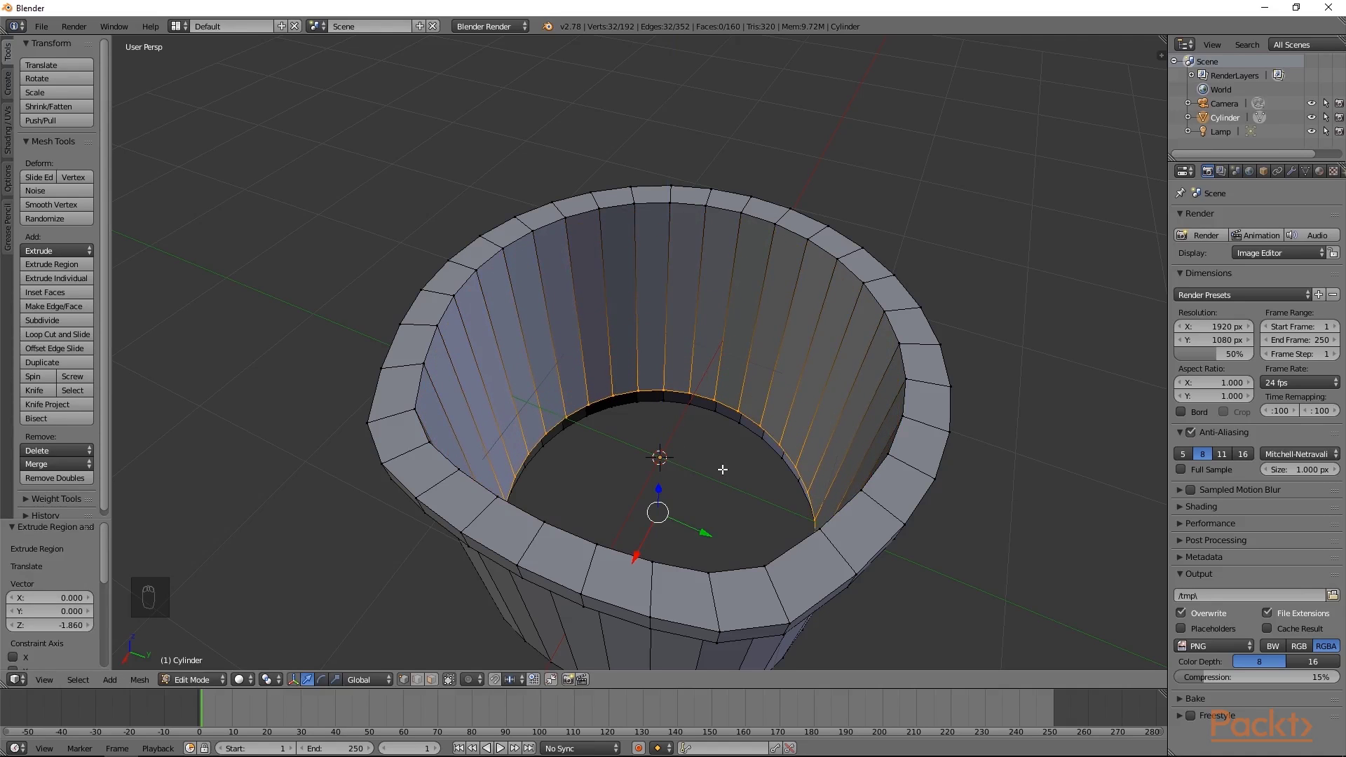
# - In an orthographic right-side wireframe view, lower the inner wall's bottom edge loop by about 0.061 along Z
pyautogui.scroll(-4, 743, 455)
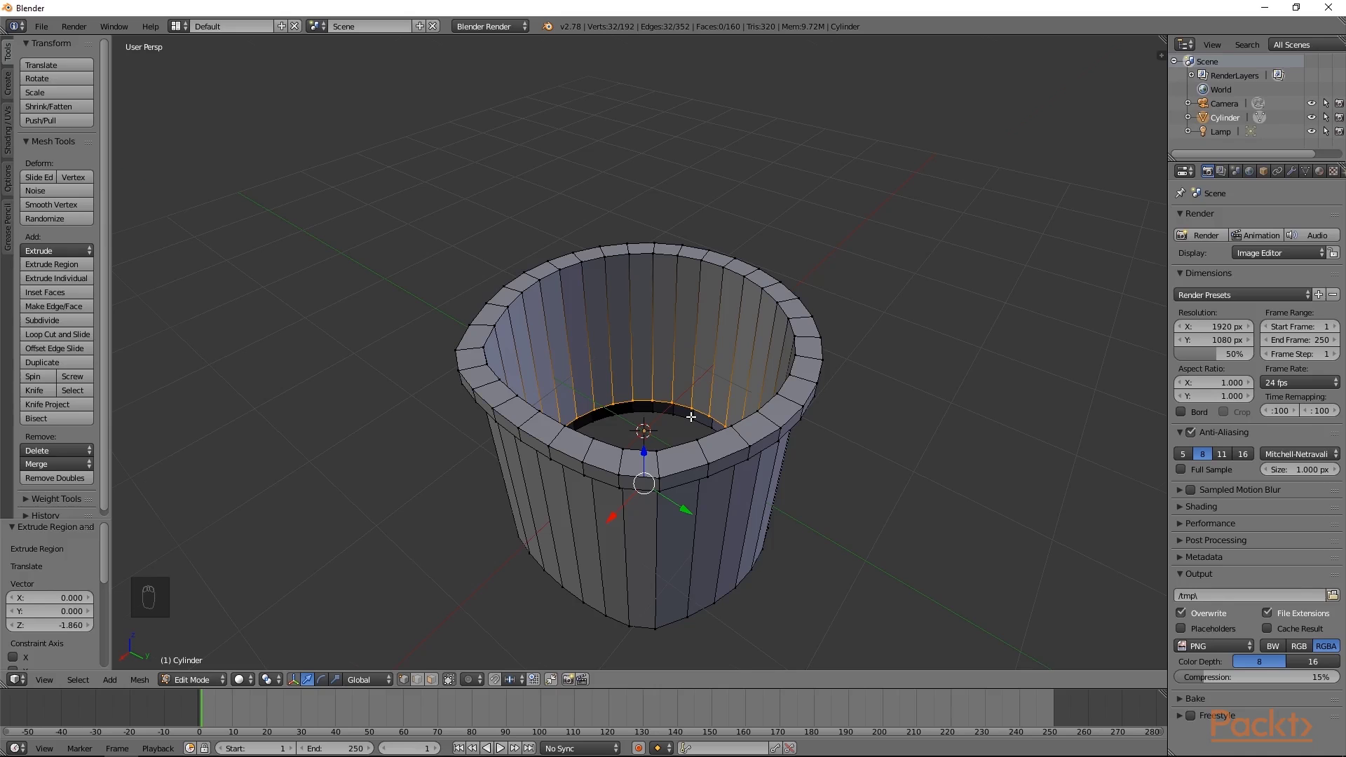
pyautogui.press('KP_5')
pyautogui.press('KP_3')
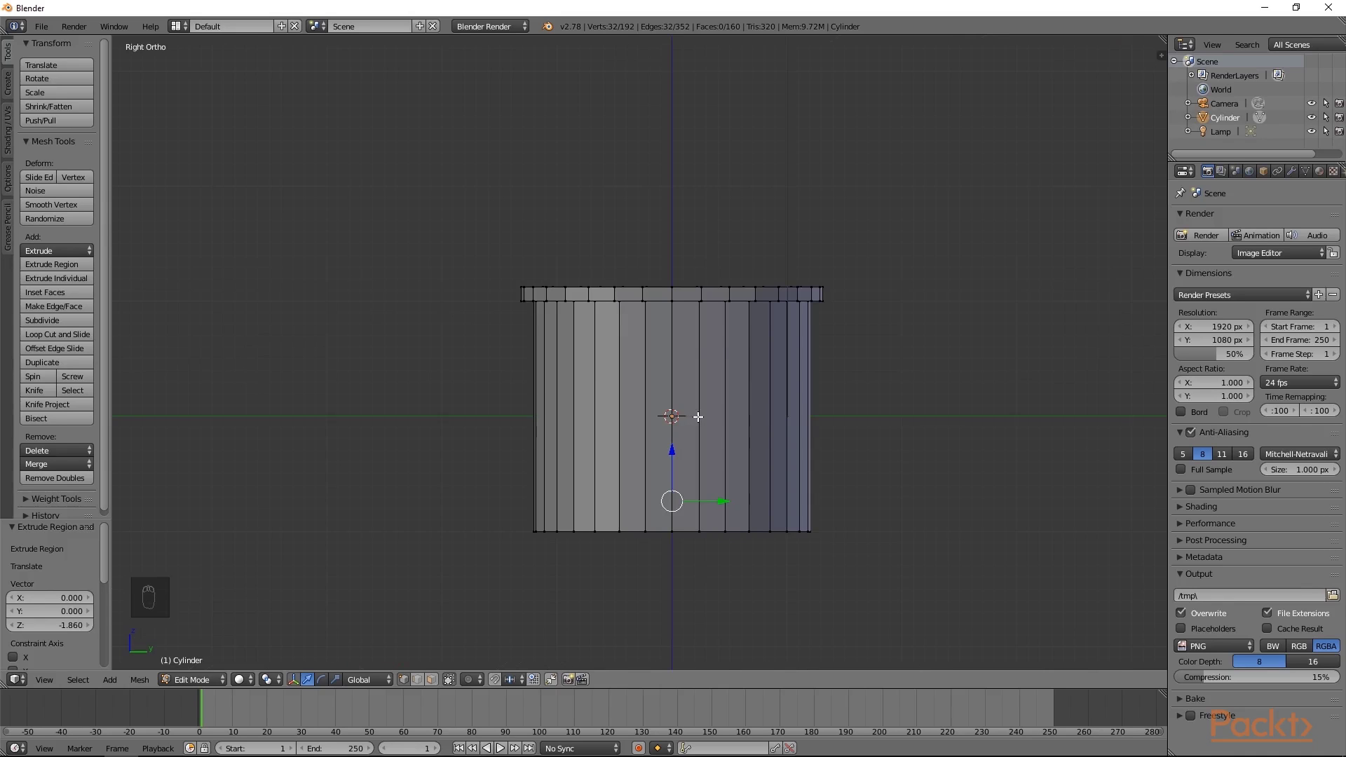
pyautogui.press('z')
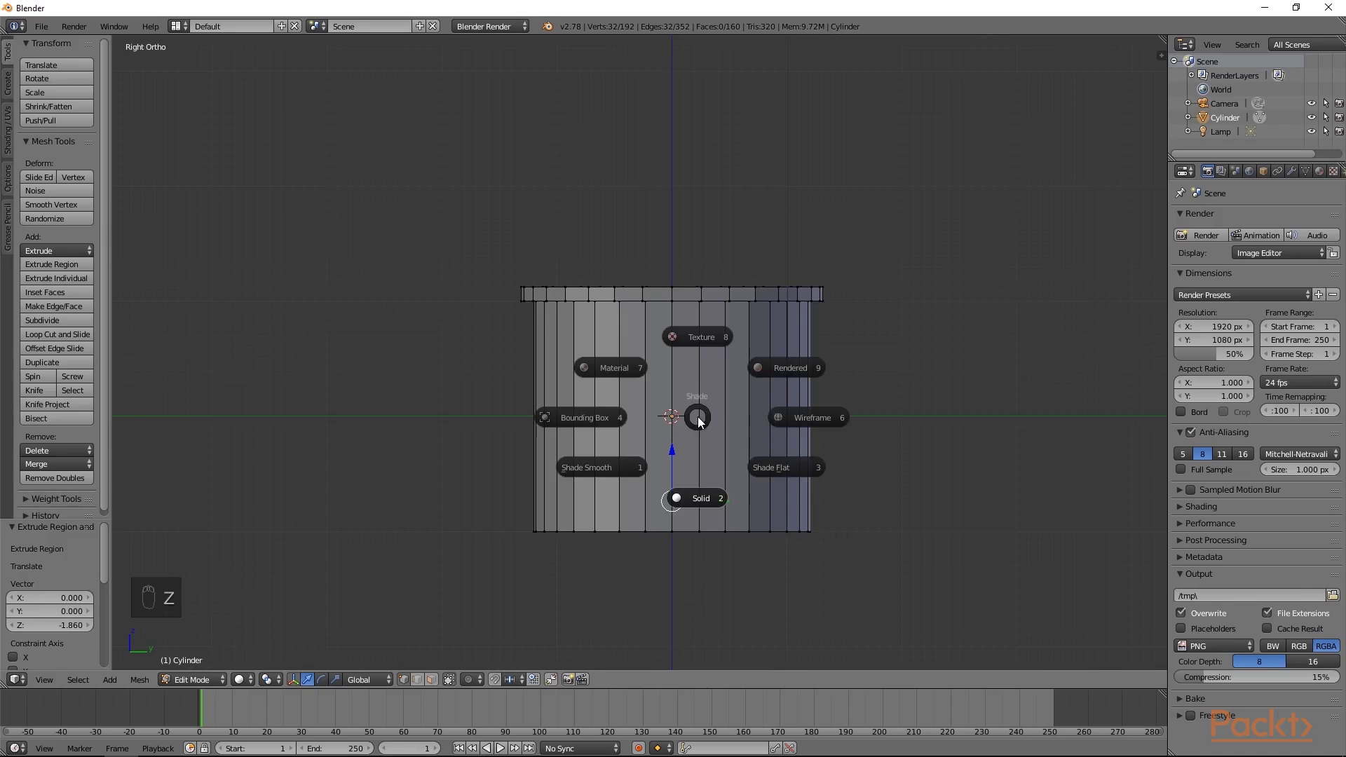
pyautogui.click(782, 418)
pyautogui.press('g')
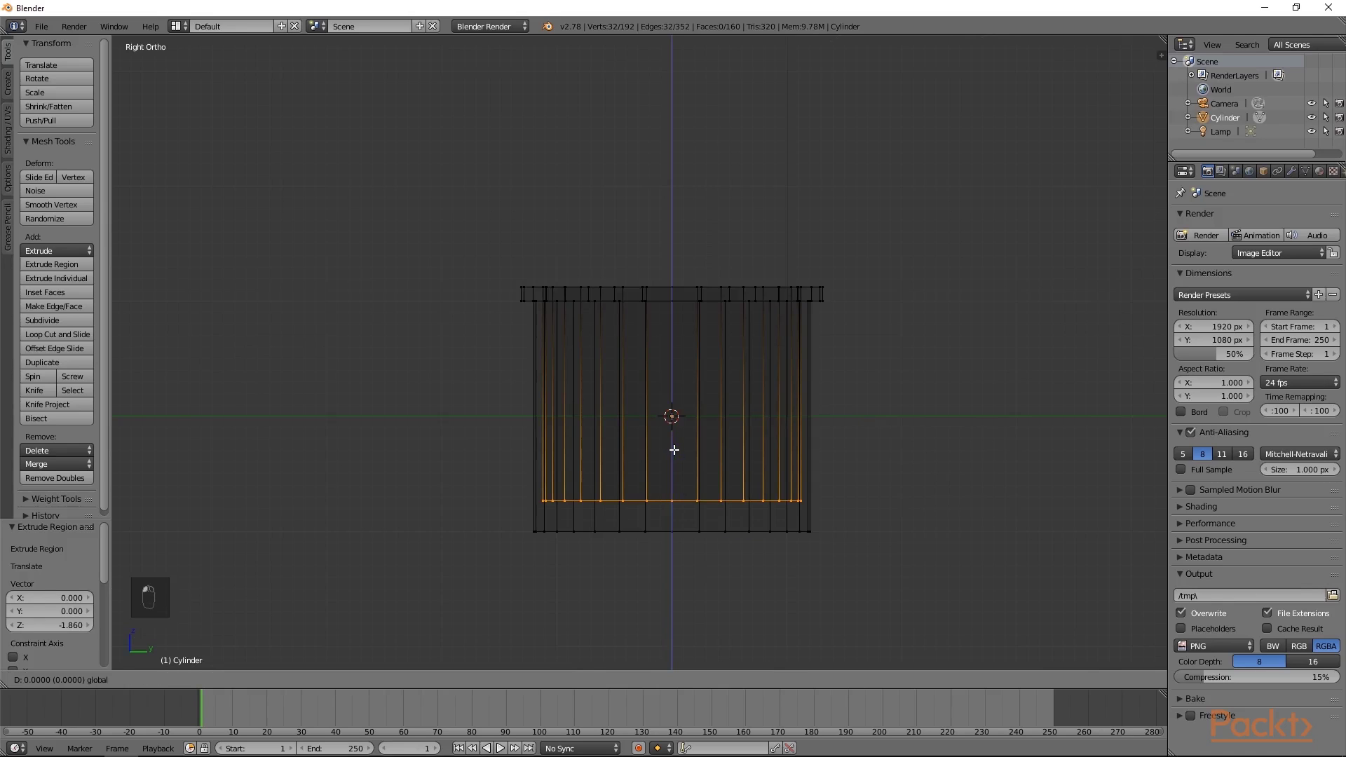
pyautogui.click(673, 456)
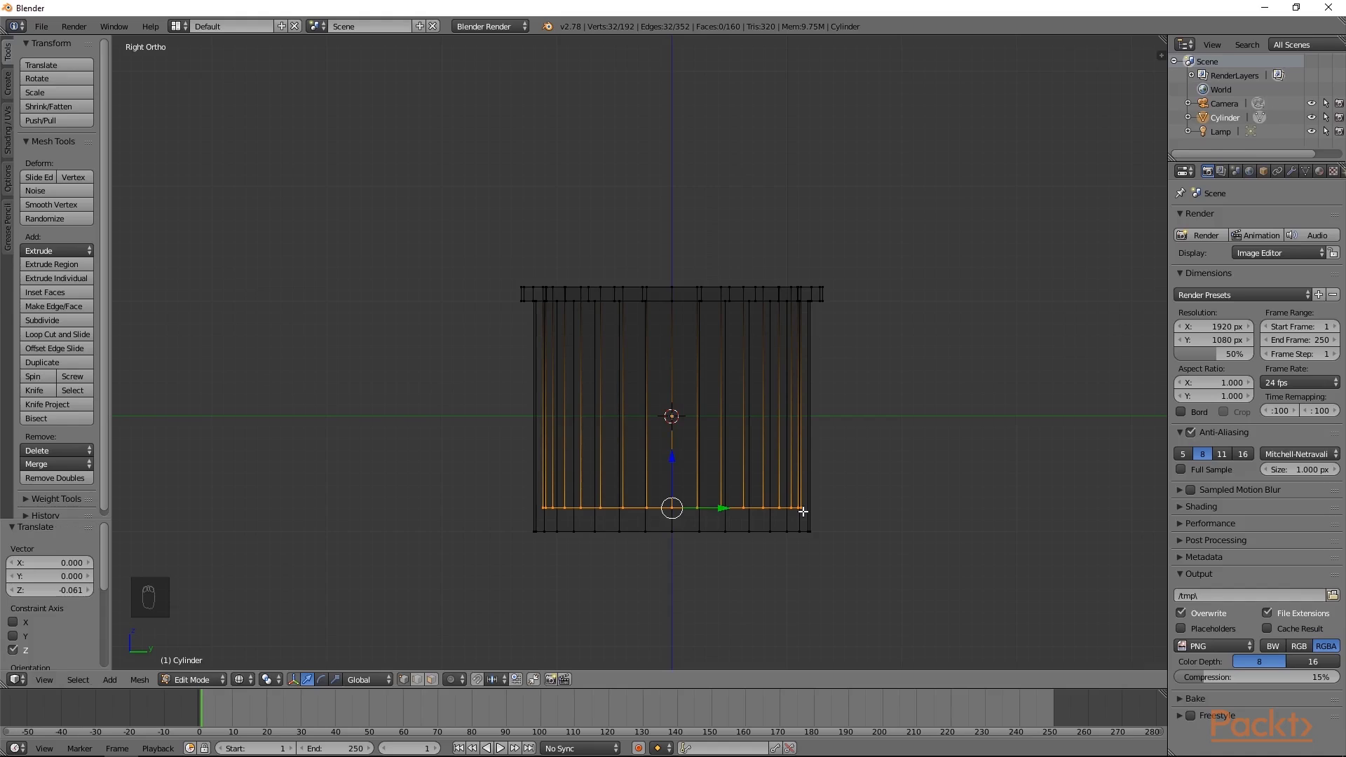
# - Select only the outer wall's bottom edge loop, extrude it in place and scale it outward to about 1.133
pyautogui.press('a')
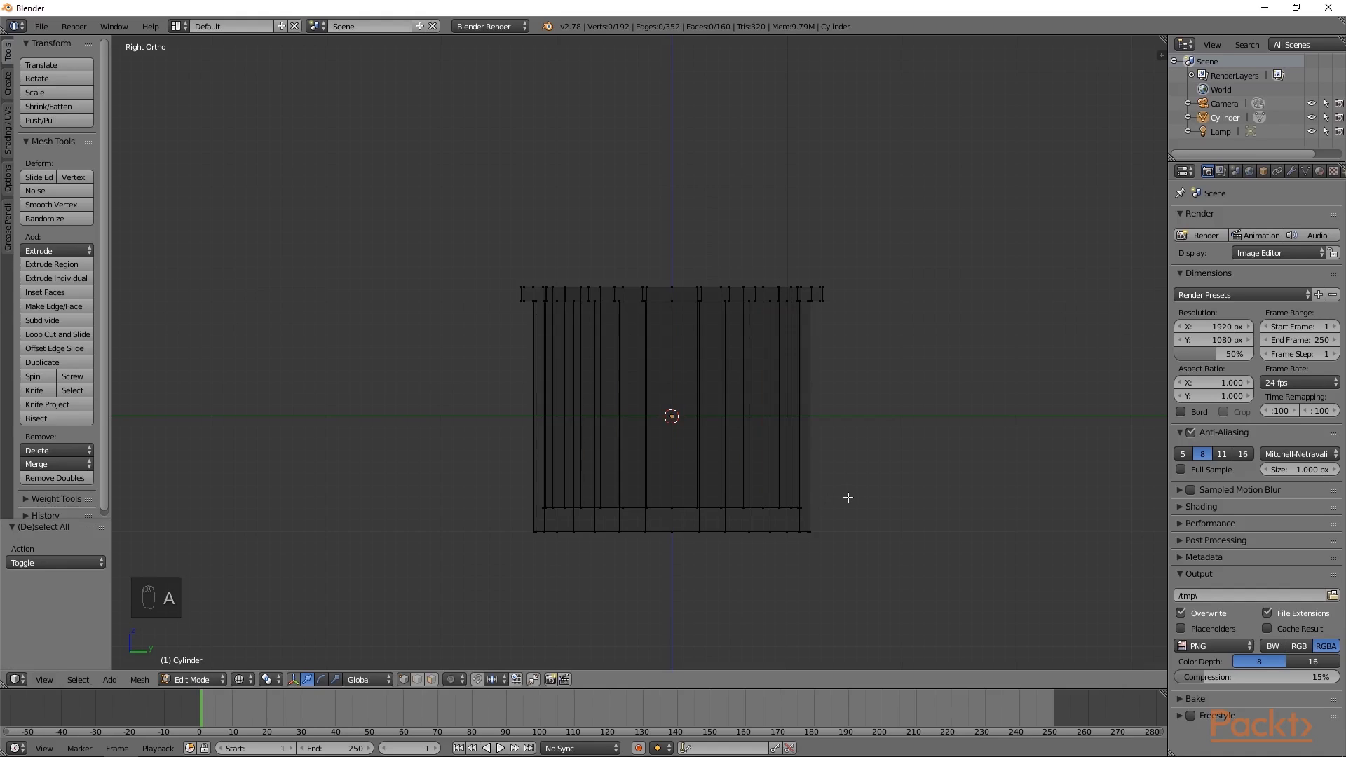
pyautogui.press('b')
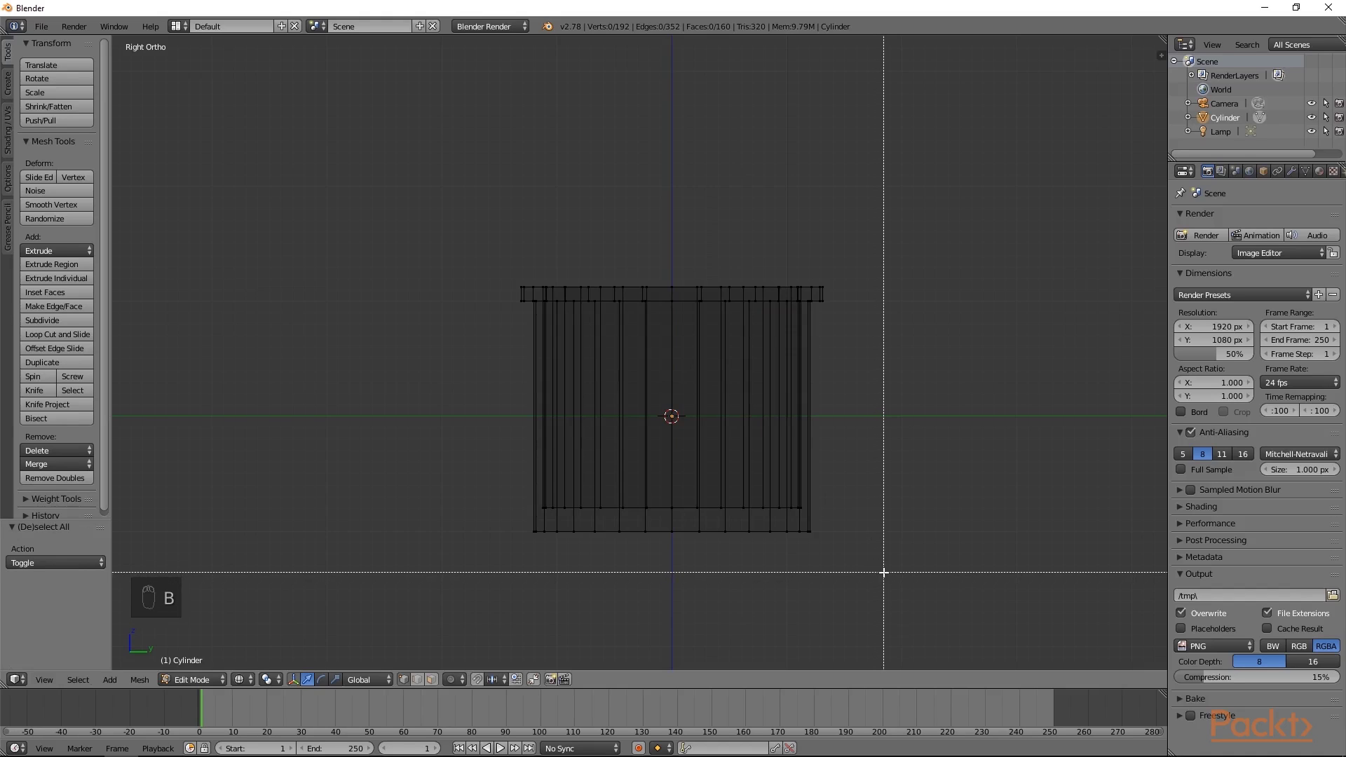
pyautogui.moveTo(884, 573); pyautogui.dragTo(502, 526)
pyautogui.moveTo(890, 411); pyautogui.dragTo(776, 481, button='middle')
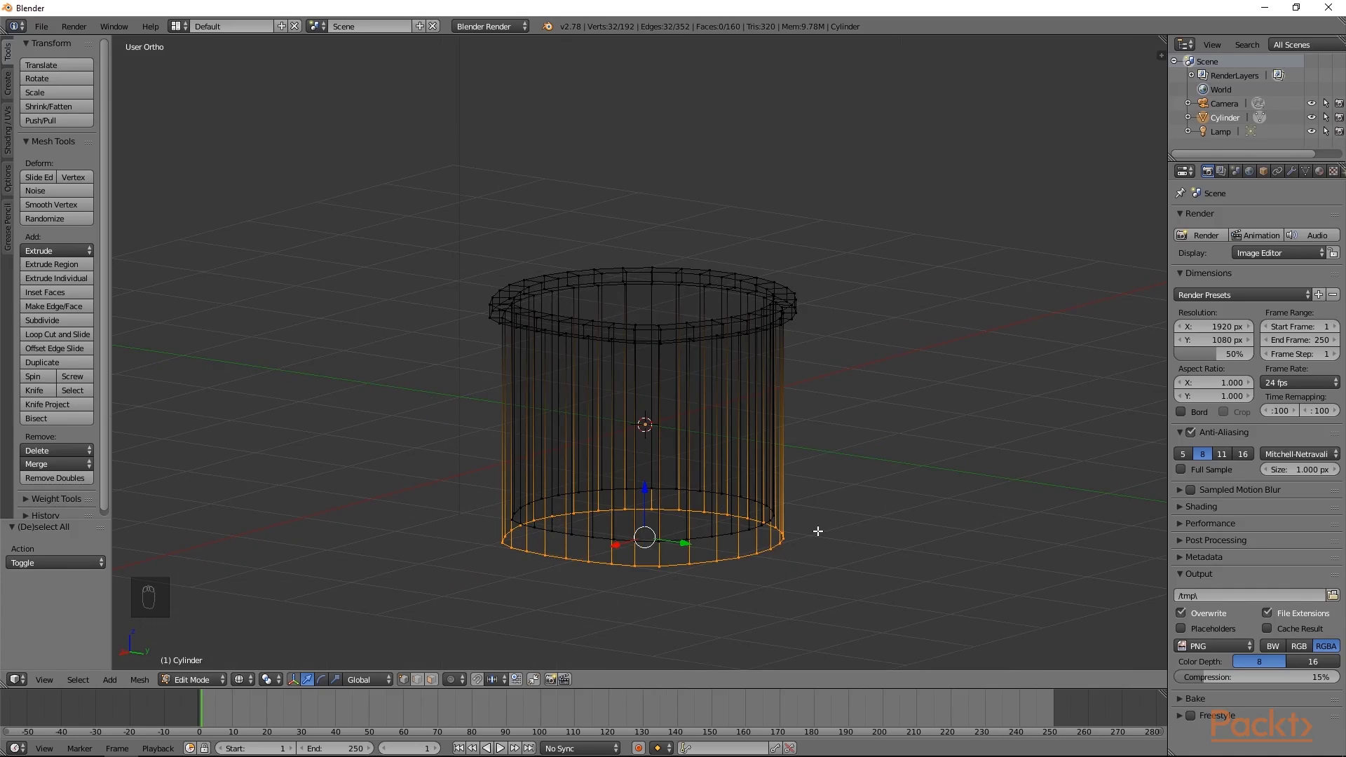
pyautogui.press('e')
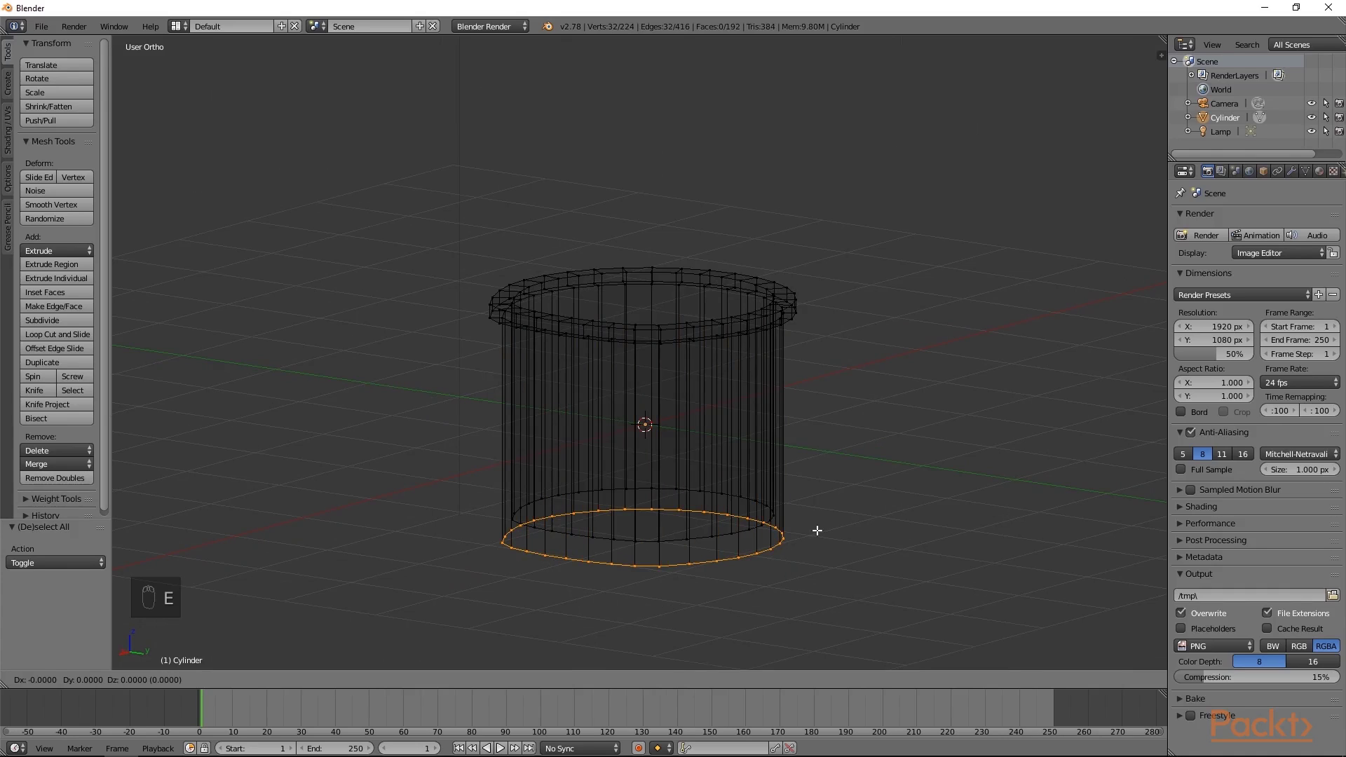
pyautogui.rightClick(817, 530)
pyautogui.press('s')
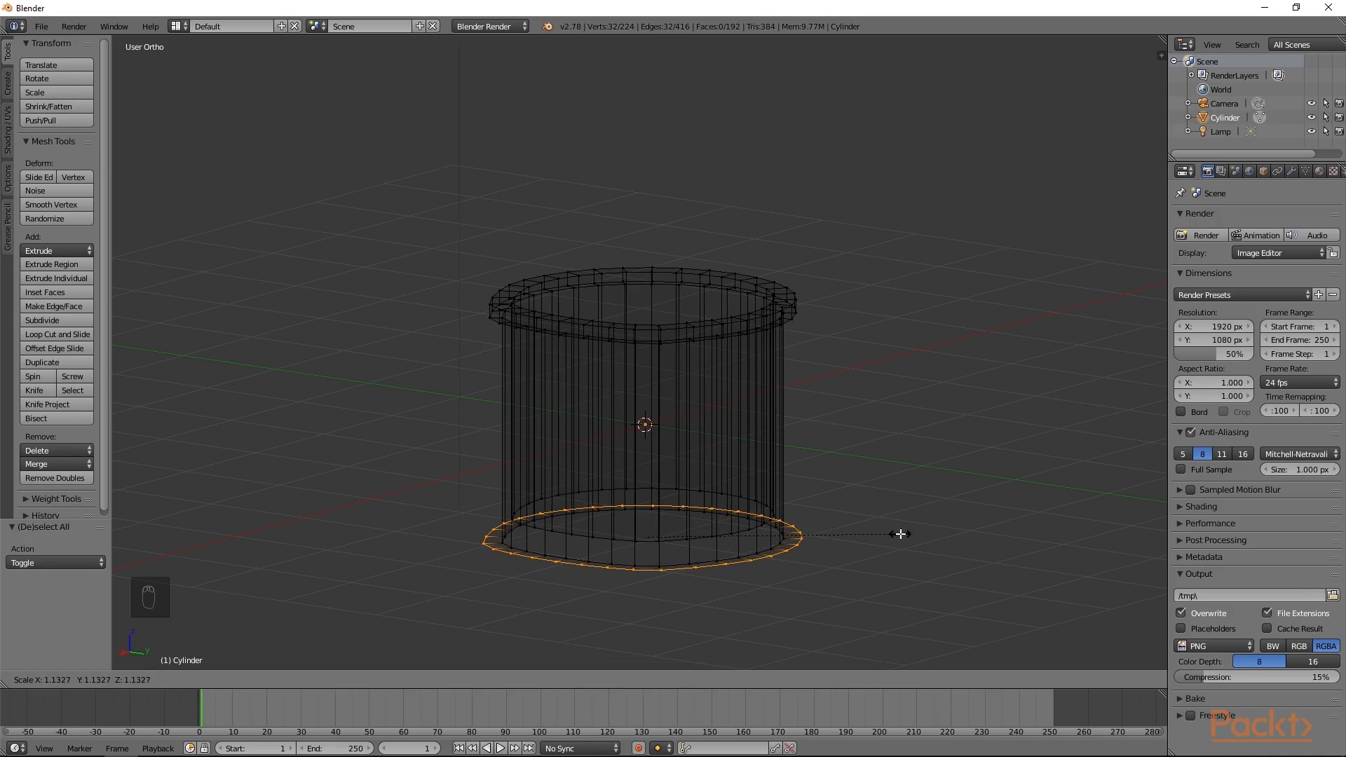
pyautogui.click(900, 534)
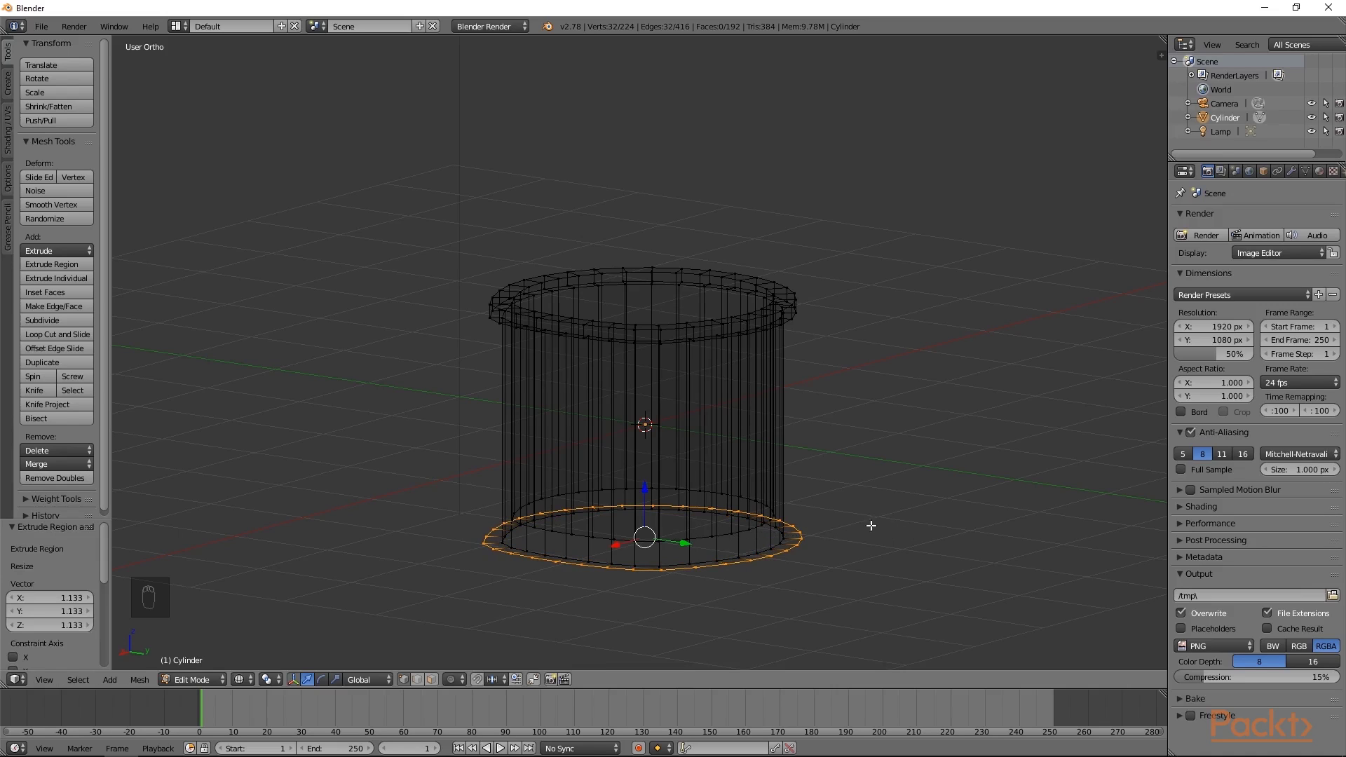
# - Extrude the base flange's outer edge loop downward by about 0.162 along Z
pyautogui.press('e')
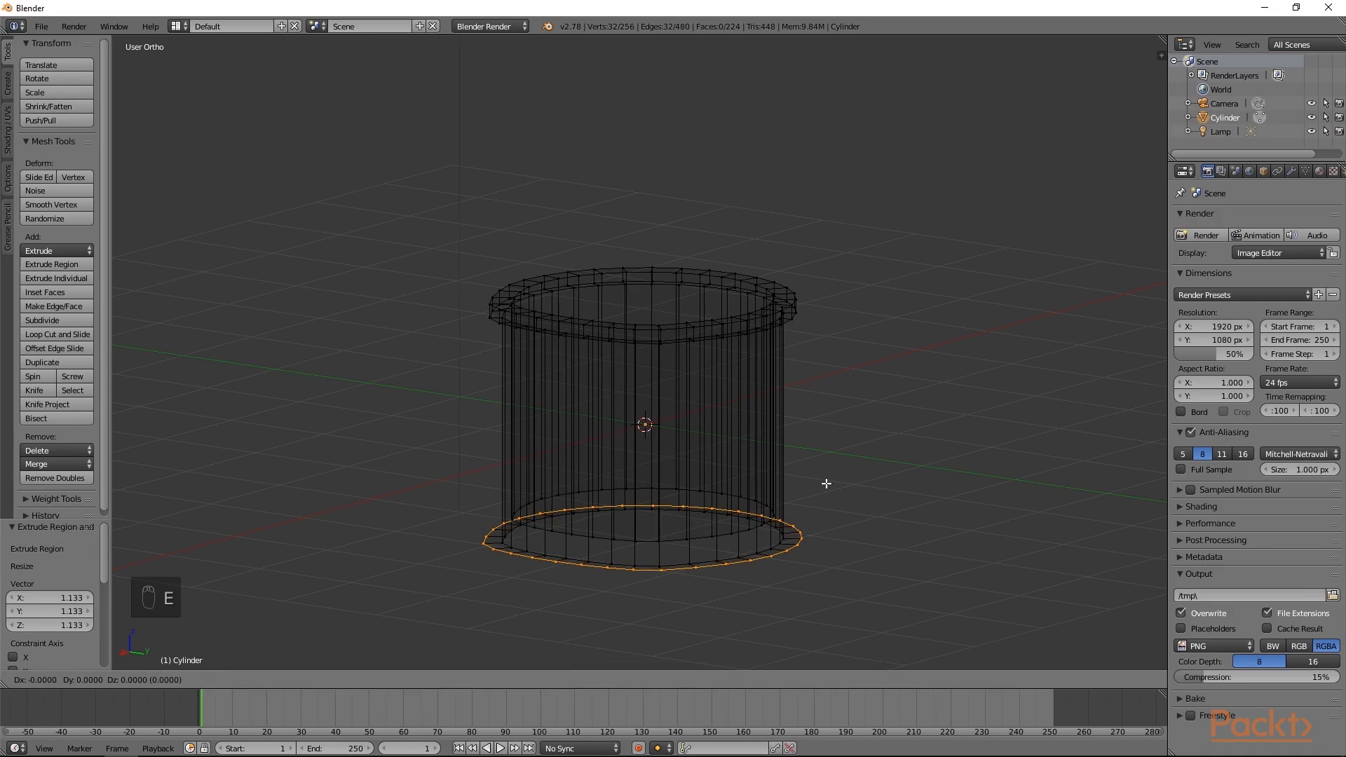
pyautogui.press('z')
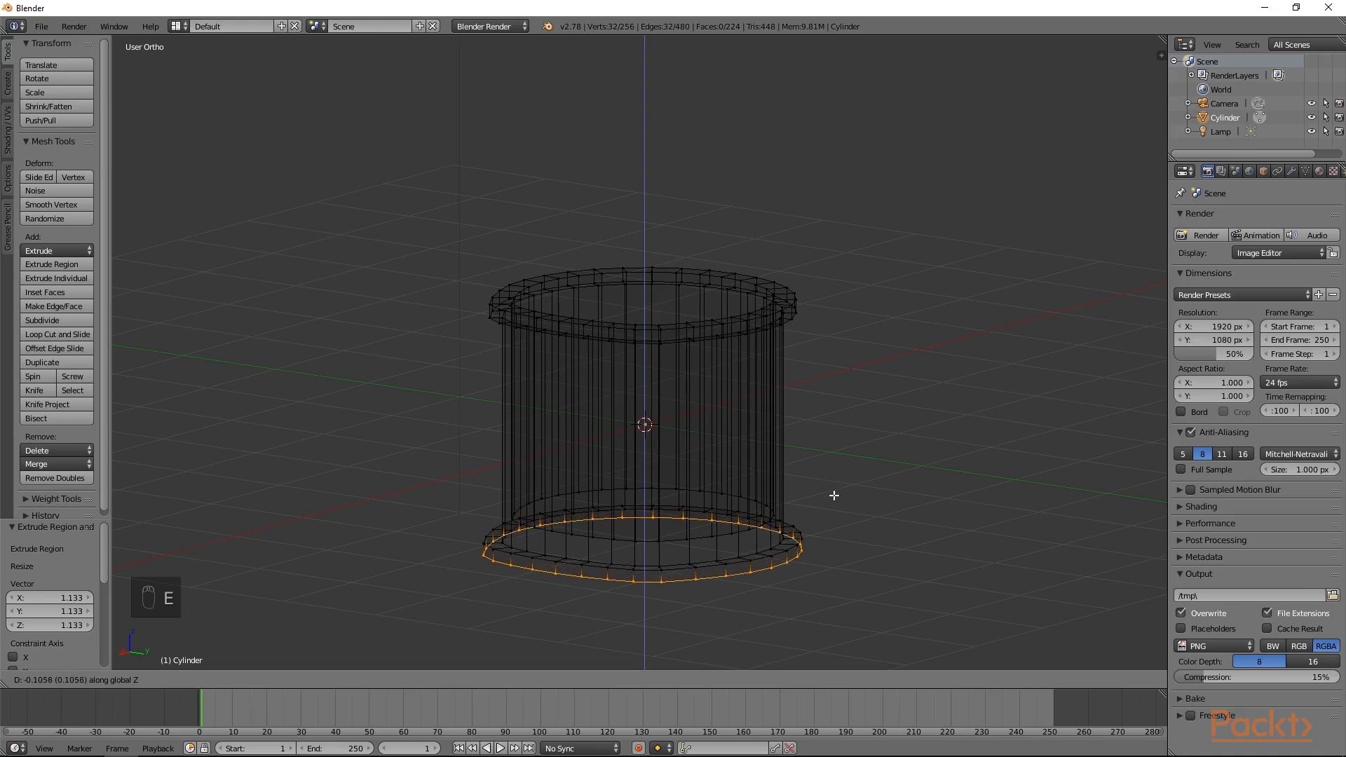
pyautogui.click(835, 501)
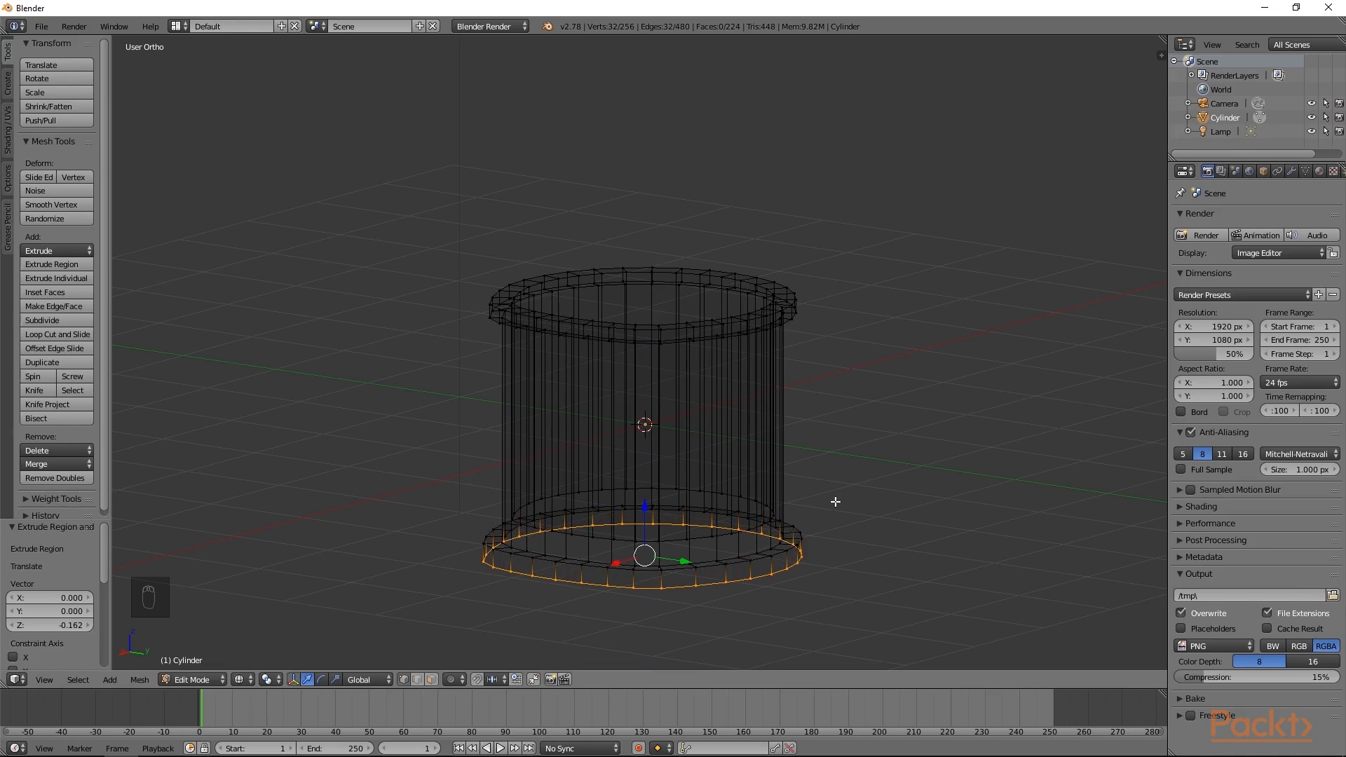
# - Extrude the base flange's lower edge loop and scale it inward to about 0.73
pyautogui.press('e')
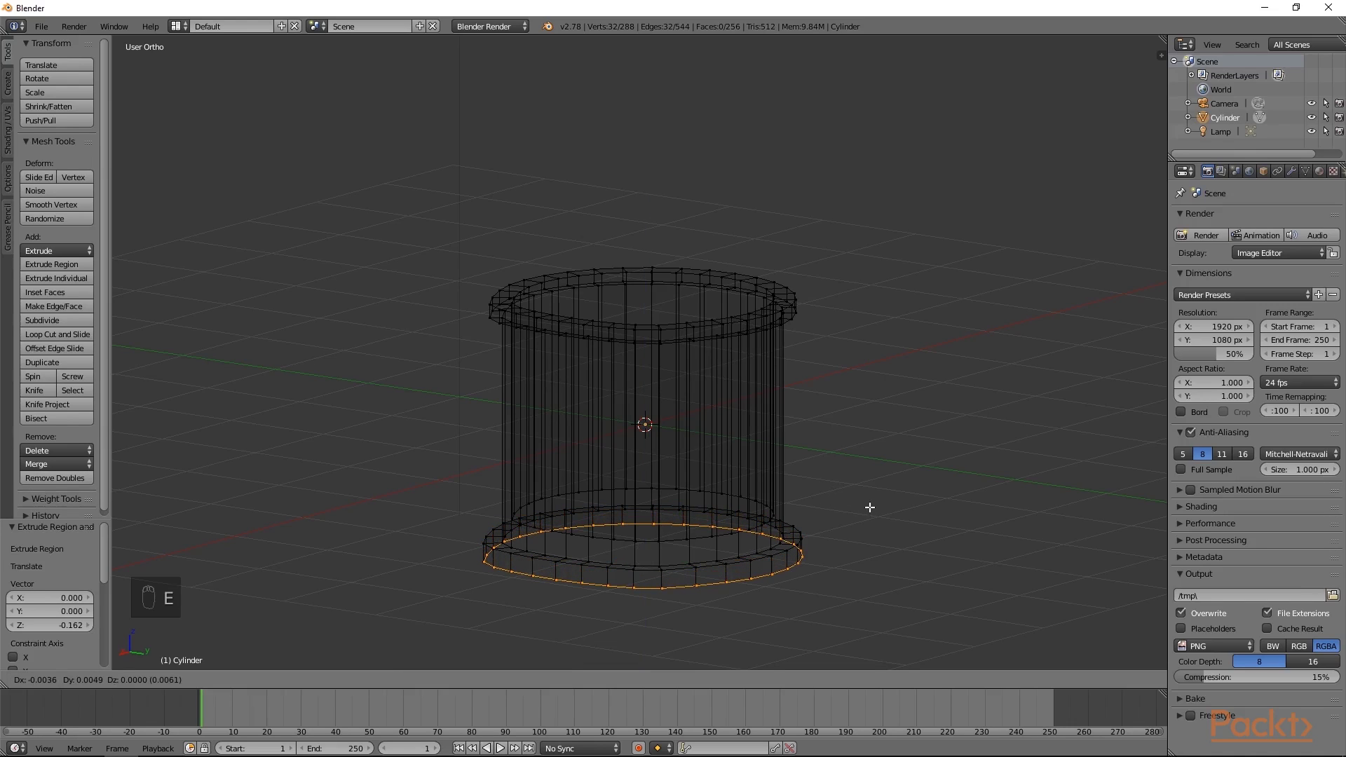
pyautogui.press('s')
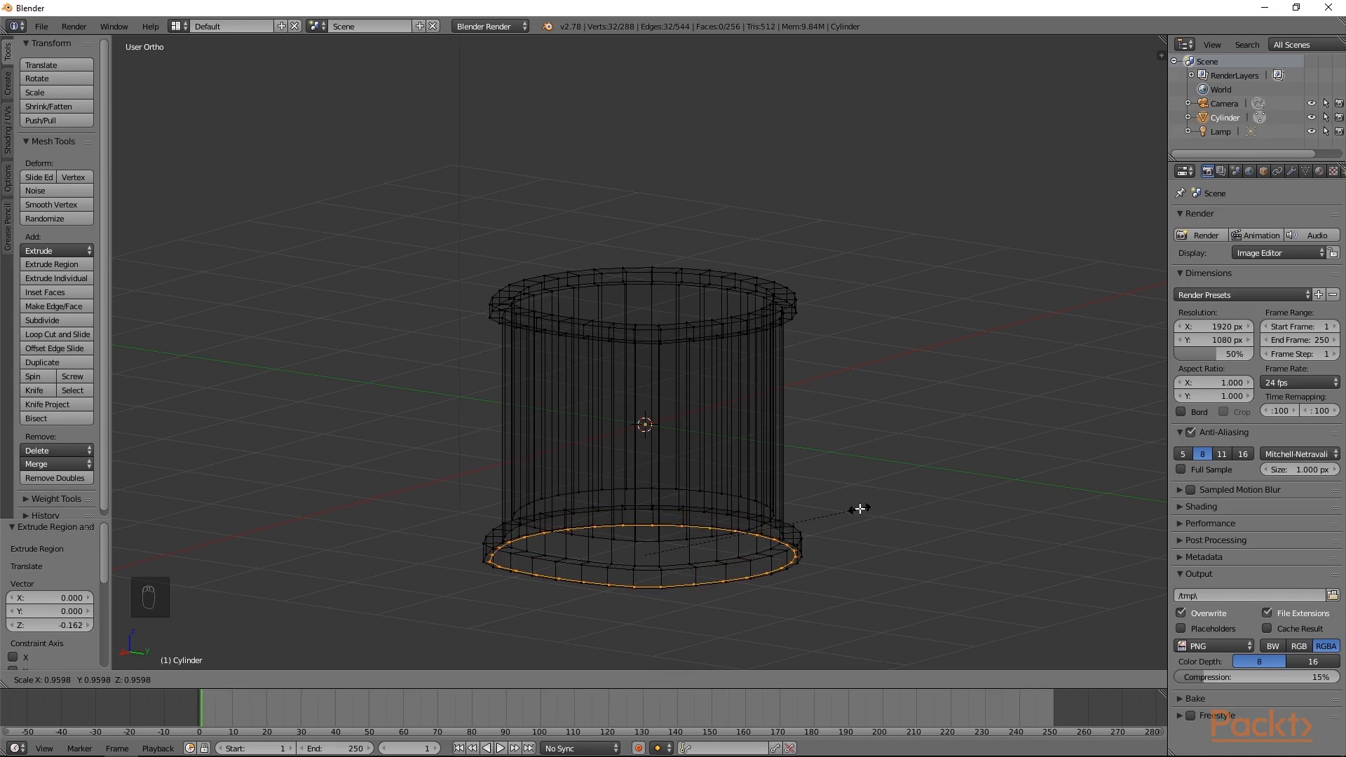
pyautogui.click(812, 554)
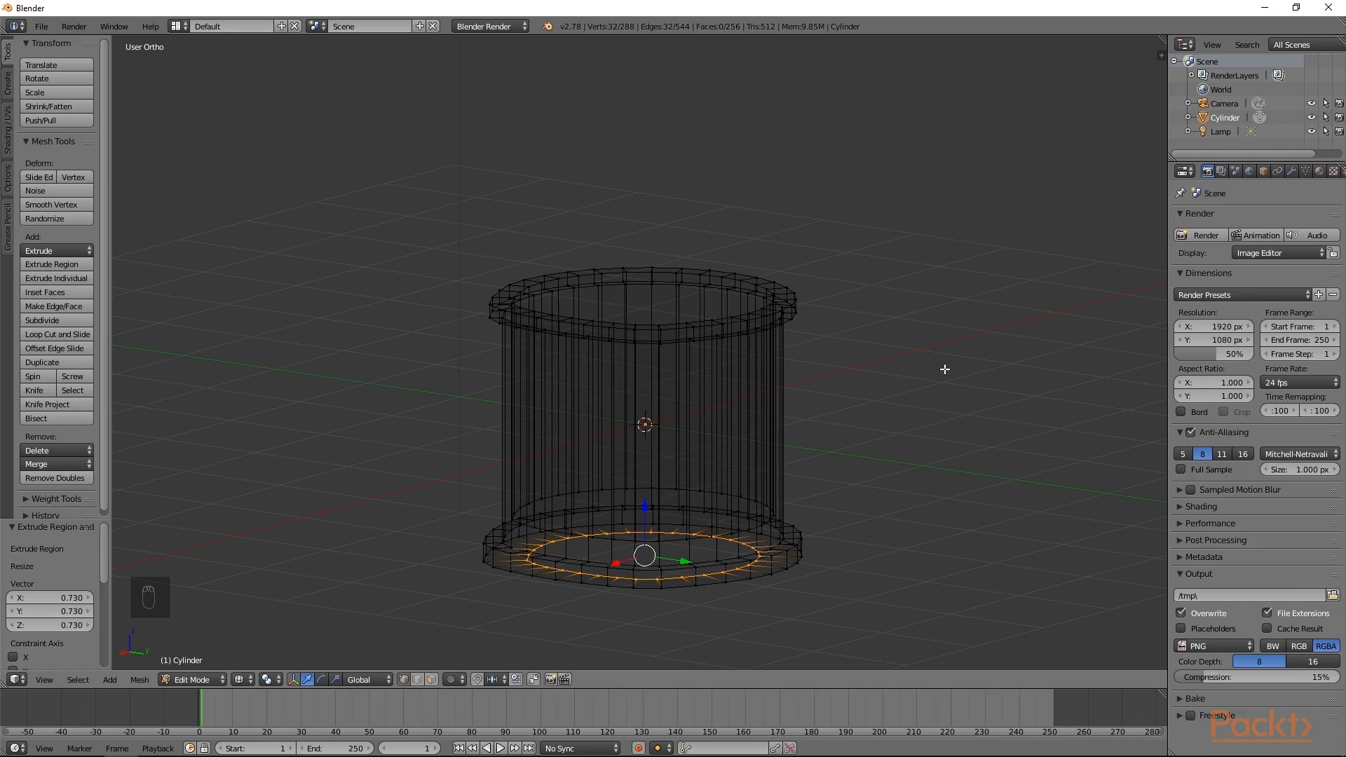
# - Return to solid shading, check the container from above and below, and switch to Object Mode
pyautogui.press('z')
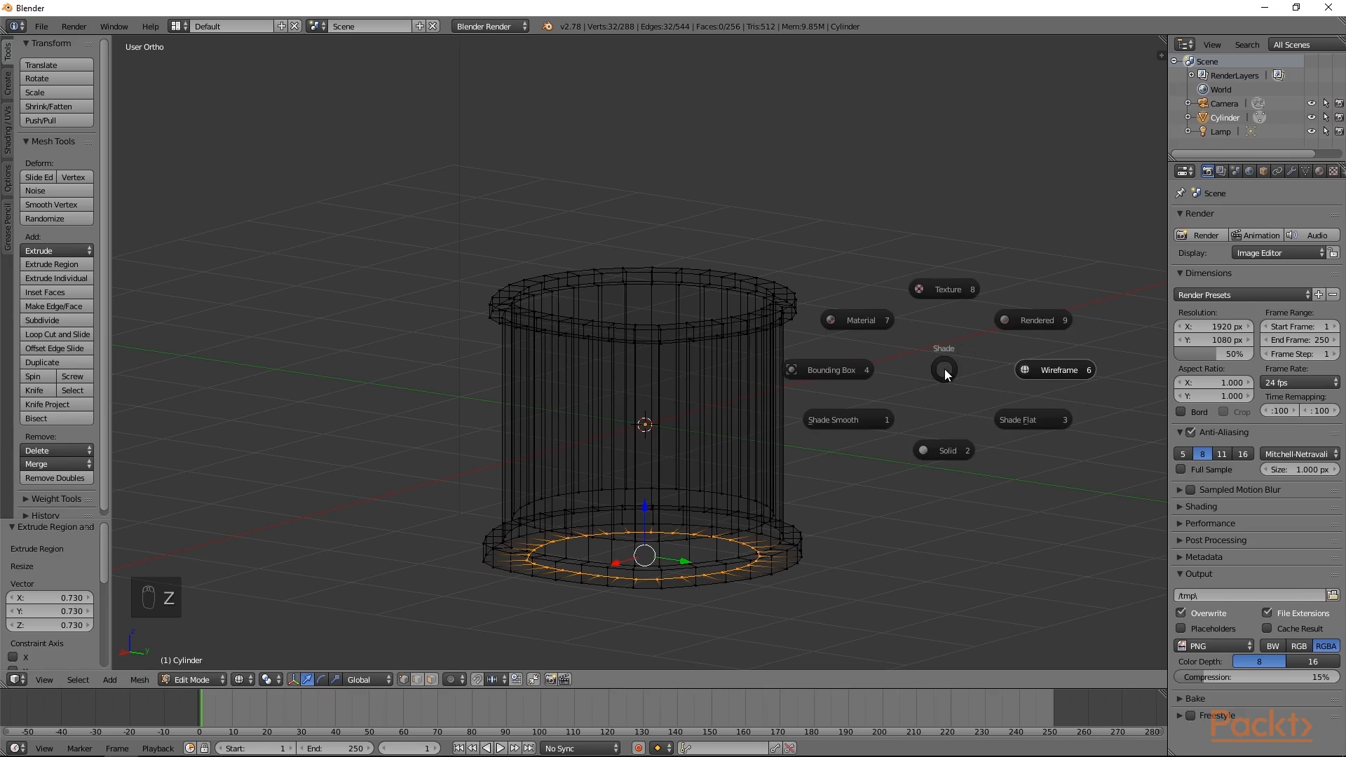
pyautogui.click(945, 429)
pyautogui.moveTo(832, 408); pyautogui.dragTo(809, 508, button='middle')
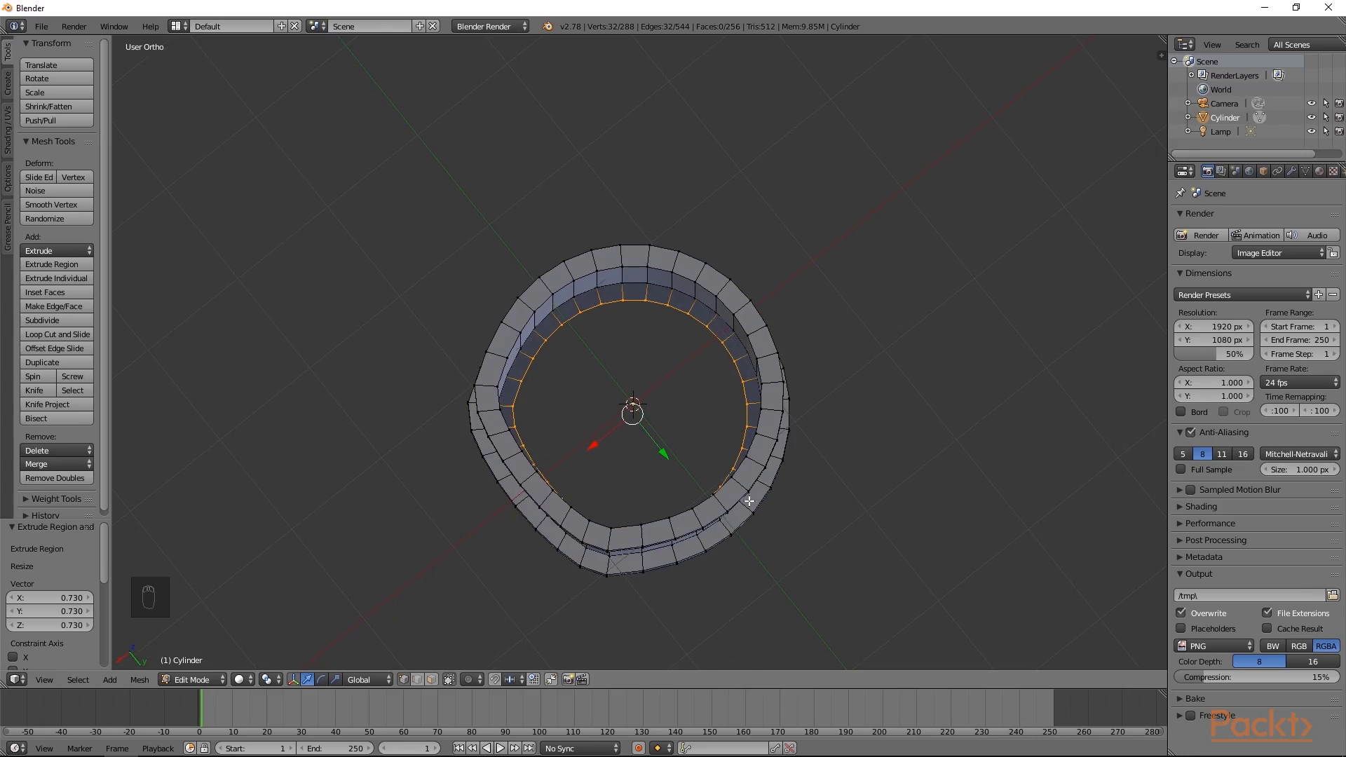
pyautogui.moveTo(760, 571); pyautogui.dragTo(796, 511, button='middle')
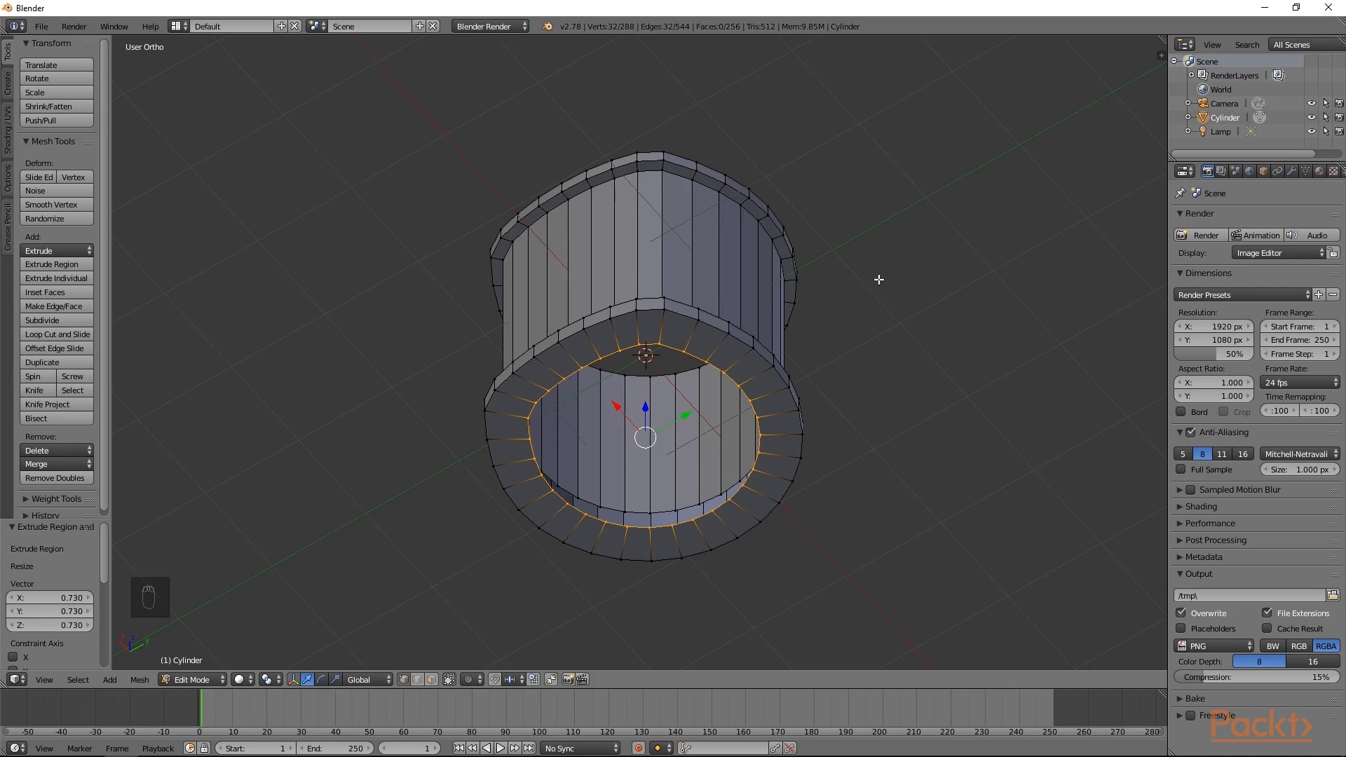
pyautogui.press('Tab')
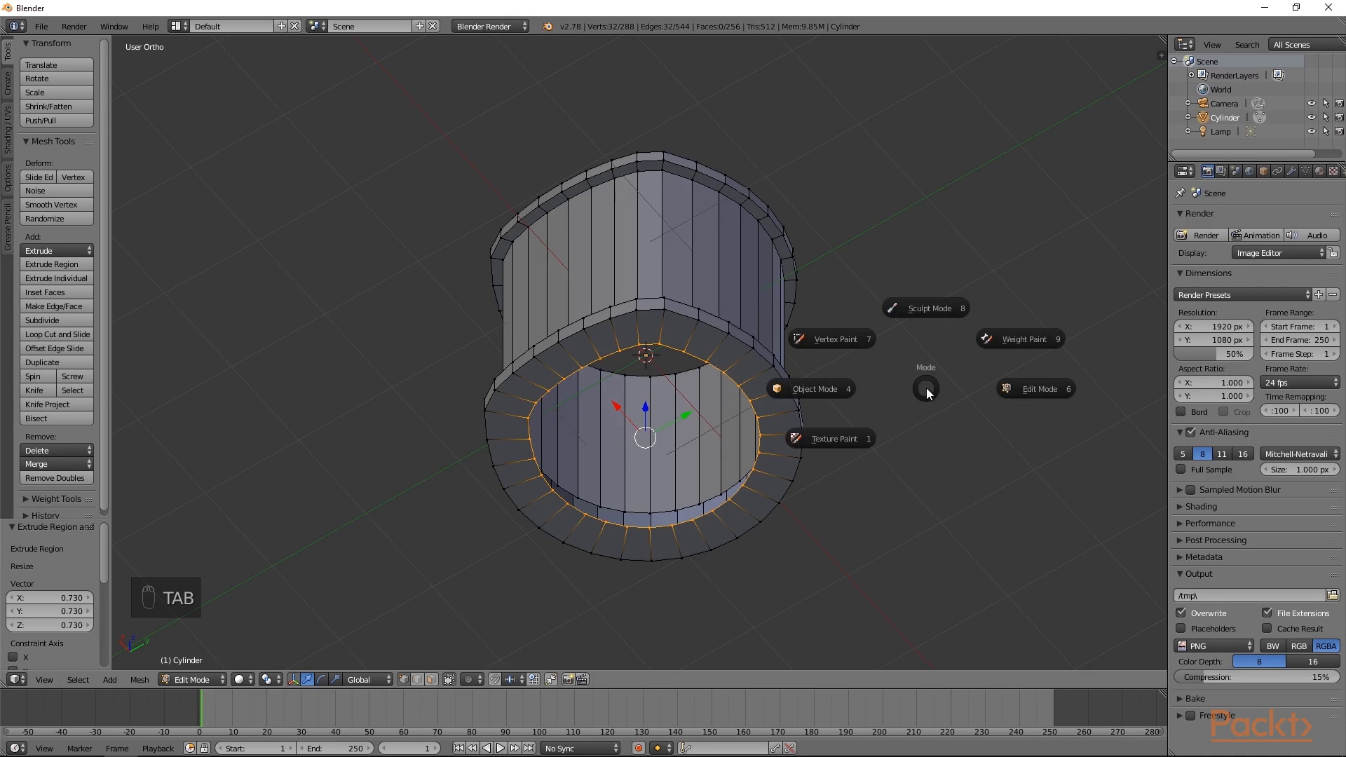
pyautogui.click(838, 387)
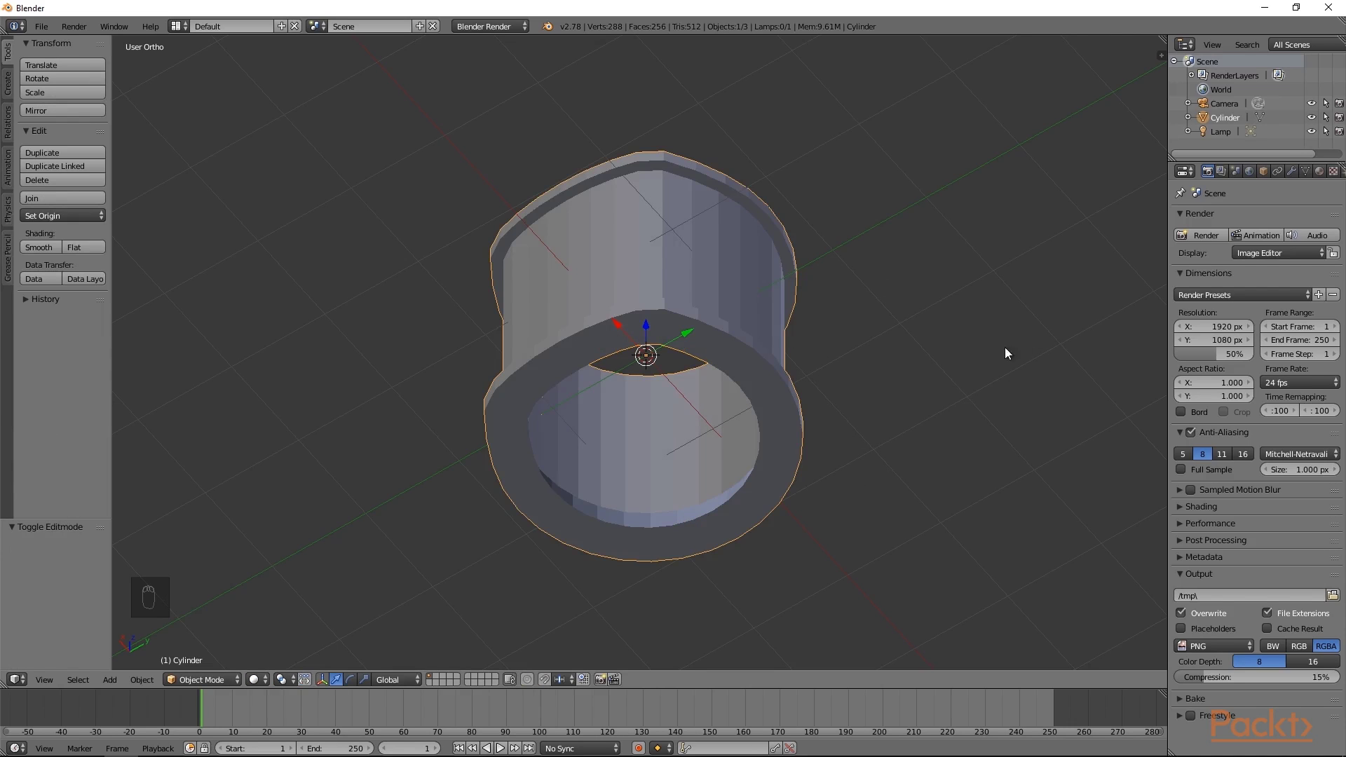
# - Add a Bevel modifier to the cylinder
pyautogui.click(1290, 174)
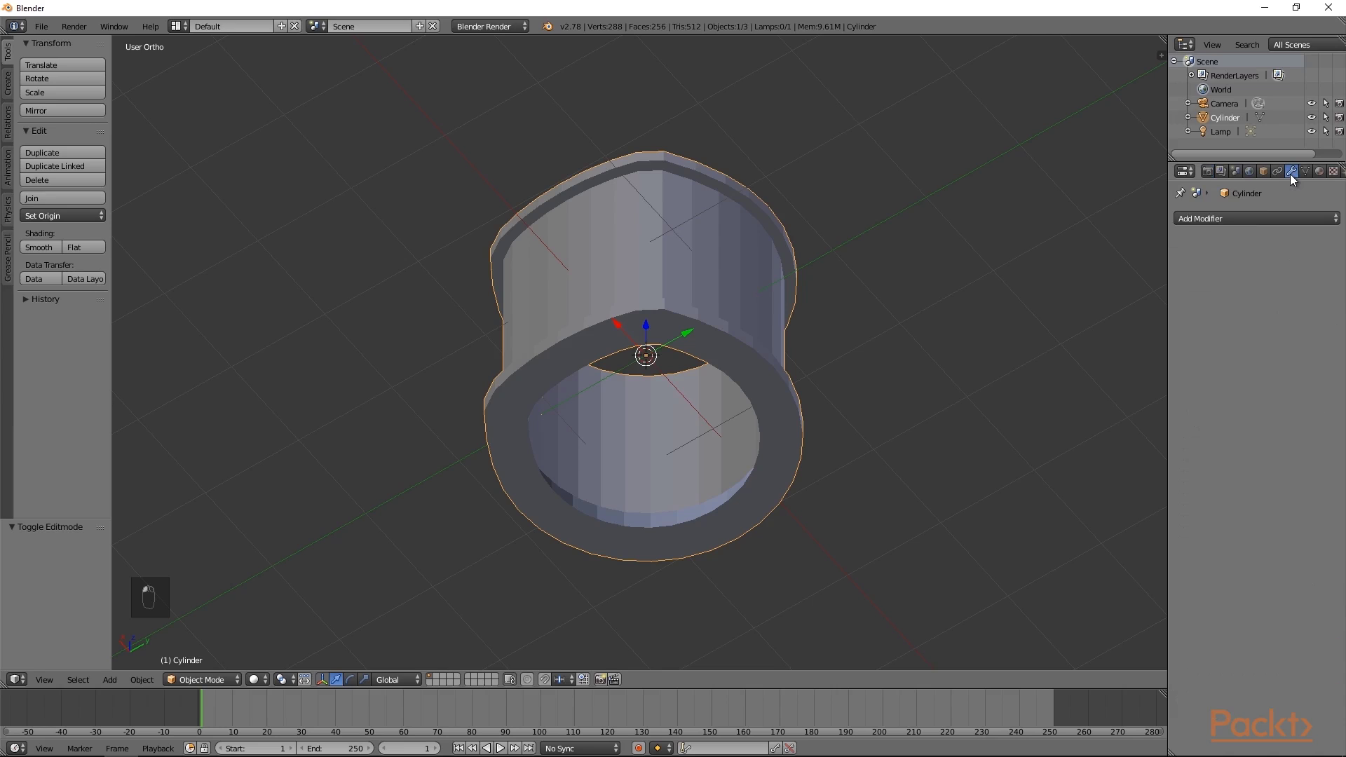
pyautogui.click(1235, 219)
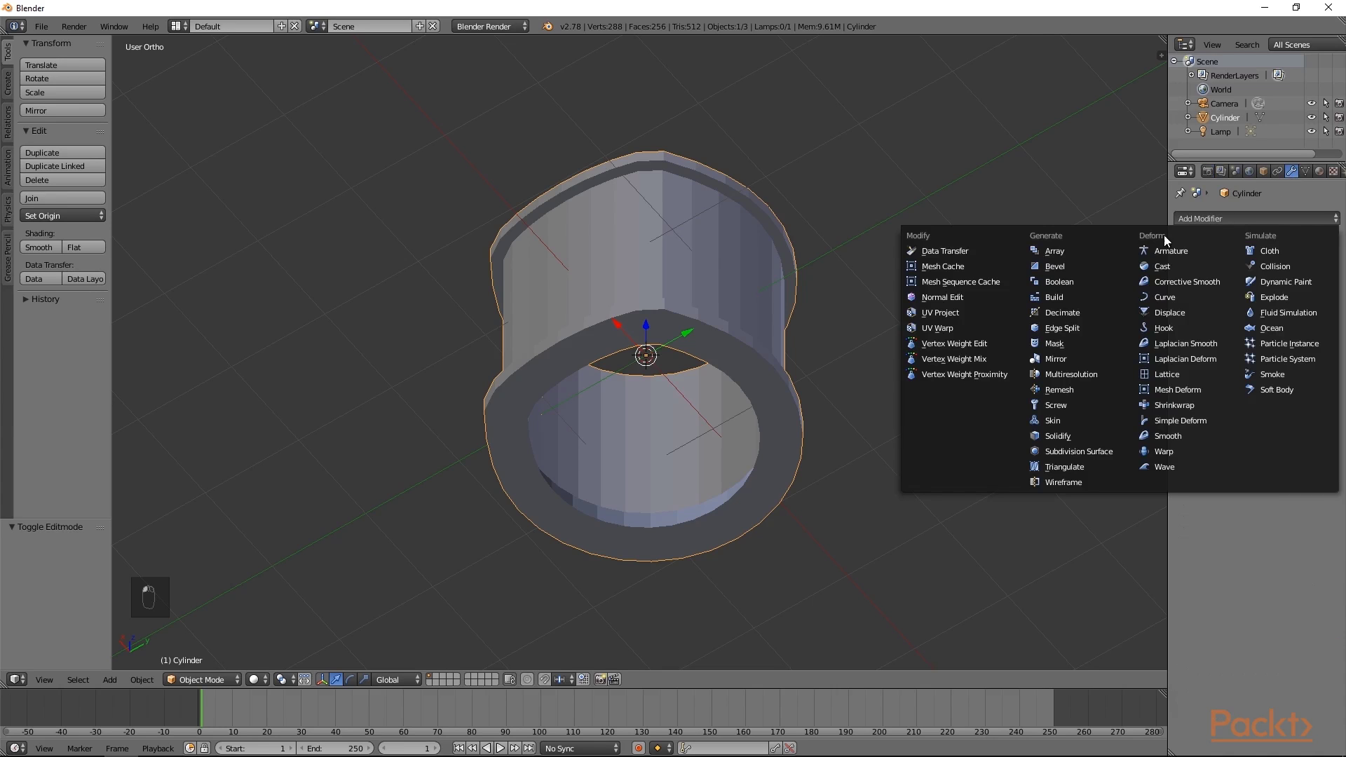
pyautogui.click(1088, 266)
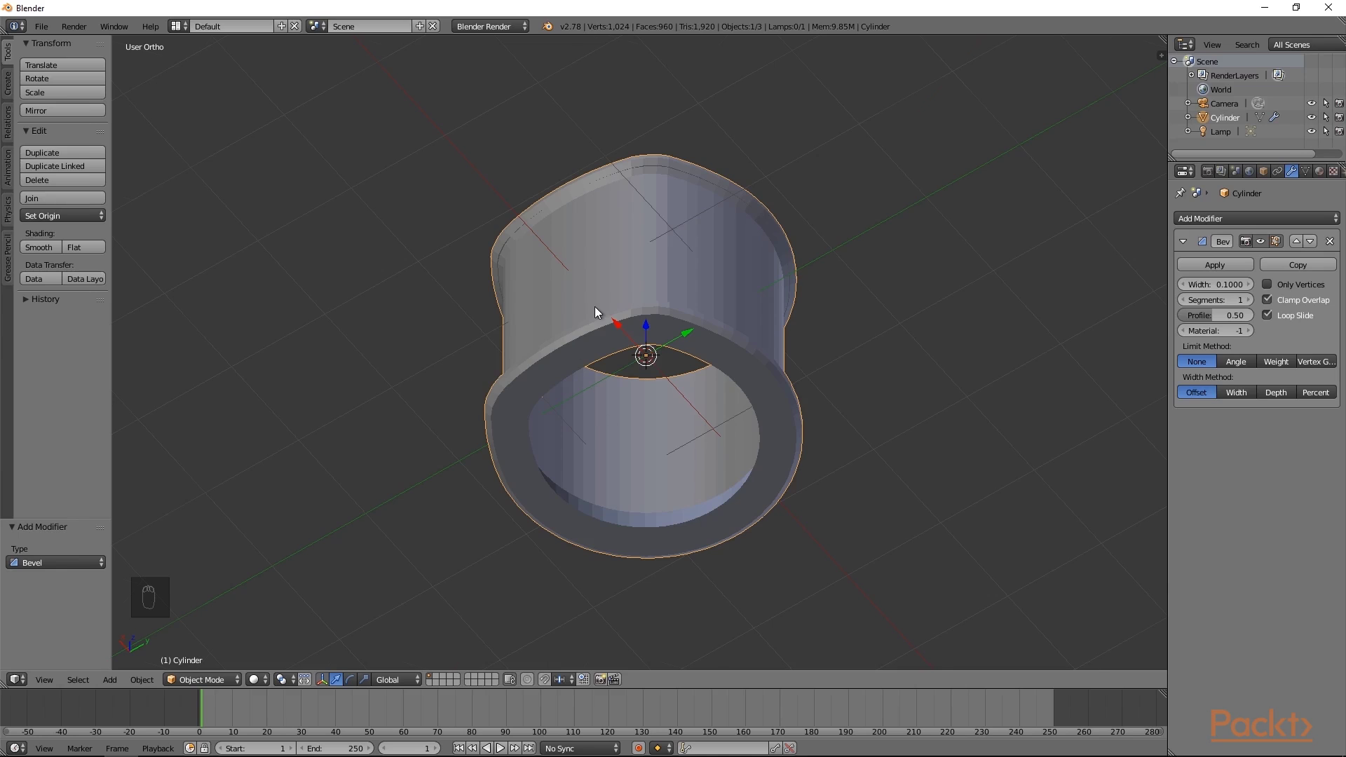
# - Limit the bevel by Angle and set the angle threshold to 80°
pyautogui.moveTo(595, 305); pyautogui.dragTo(839, 413, button='middle')
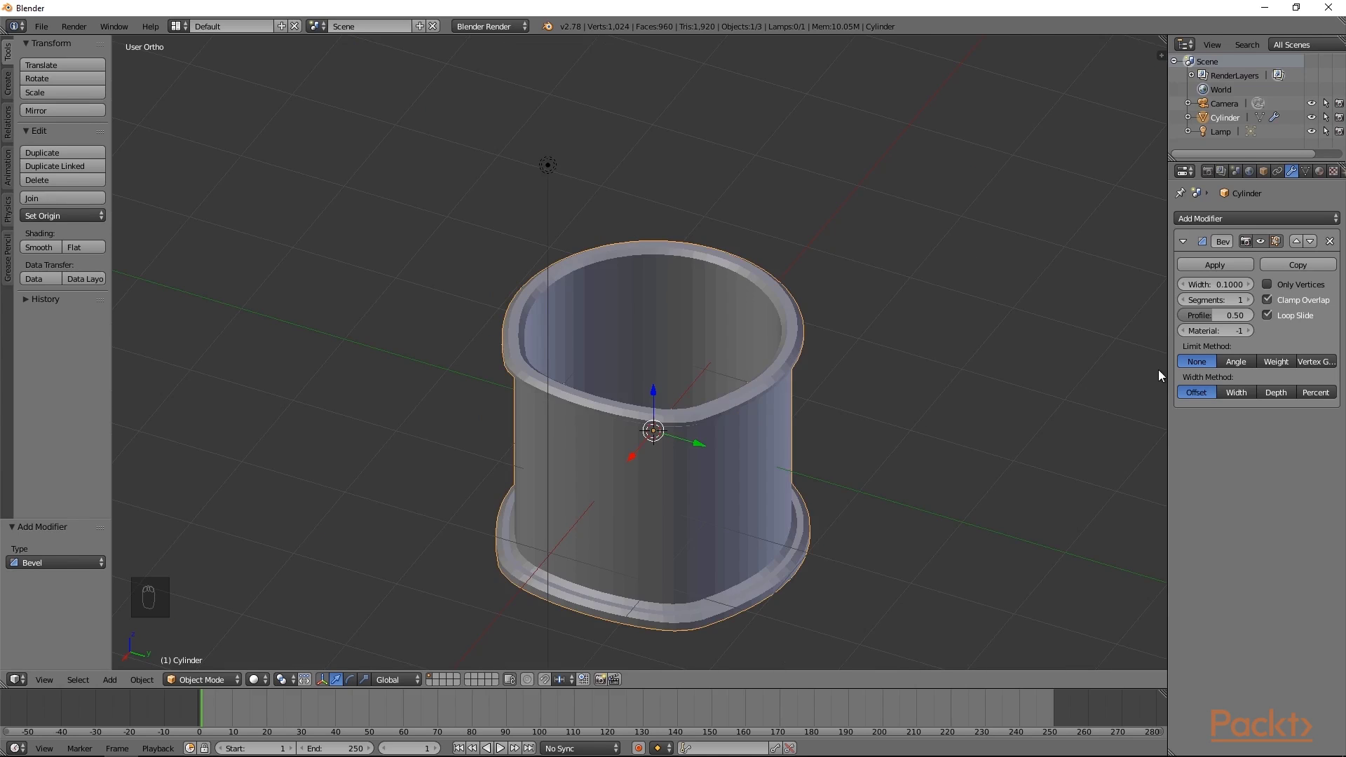
pyautogui.click(1228, 365)
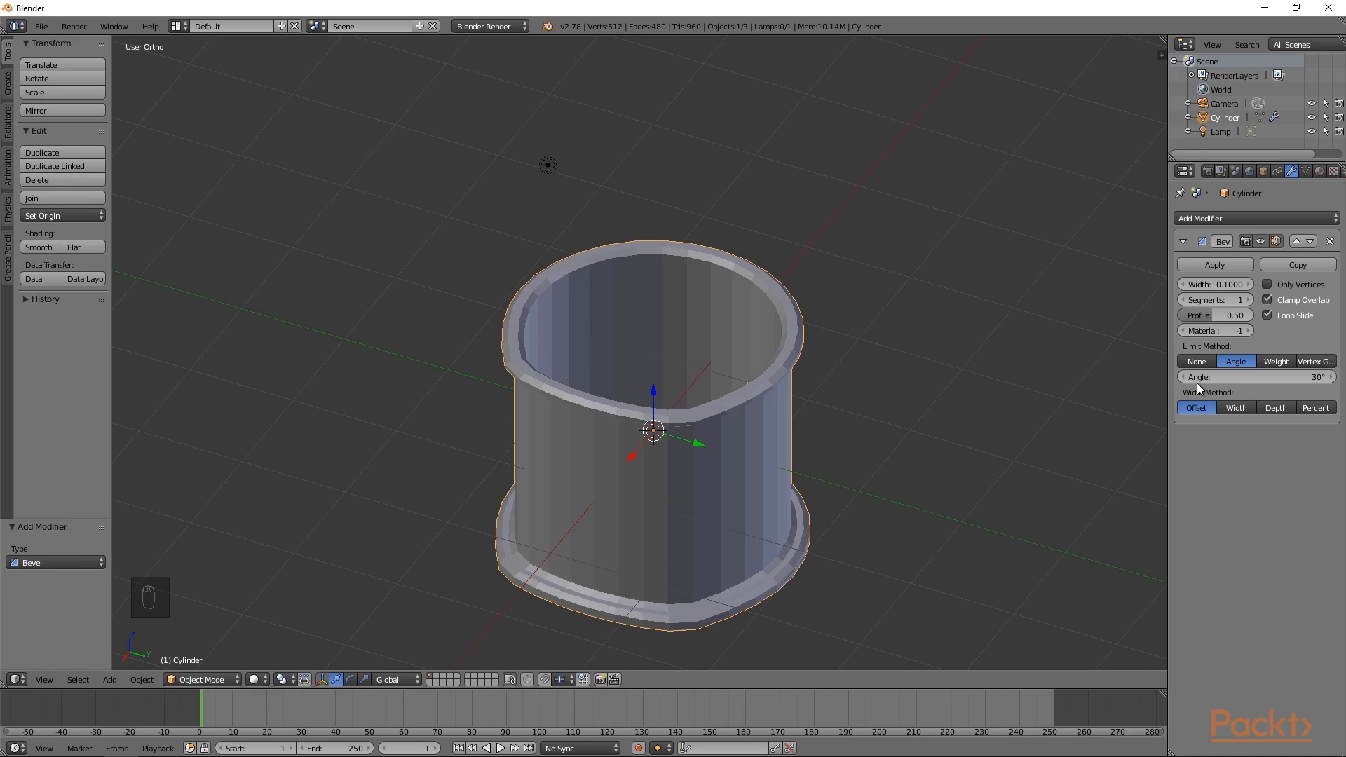
pyautogui.click(1218, 377)
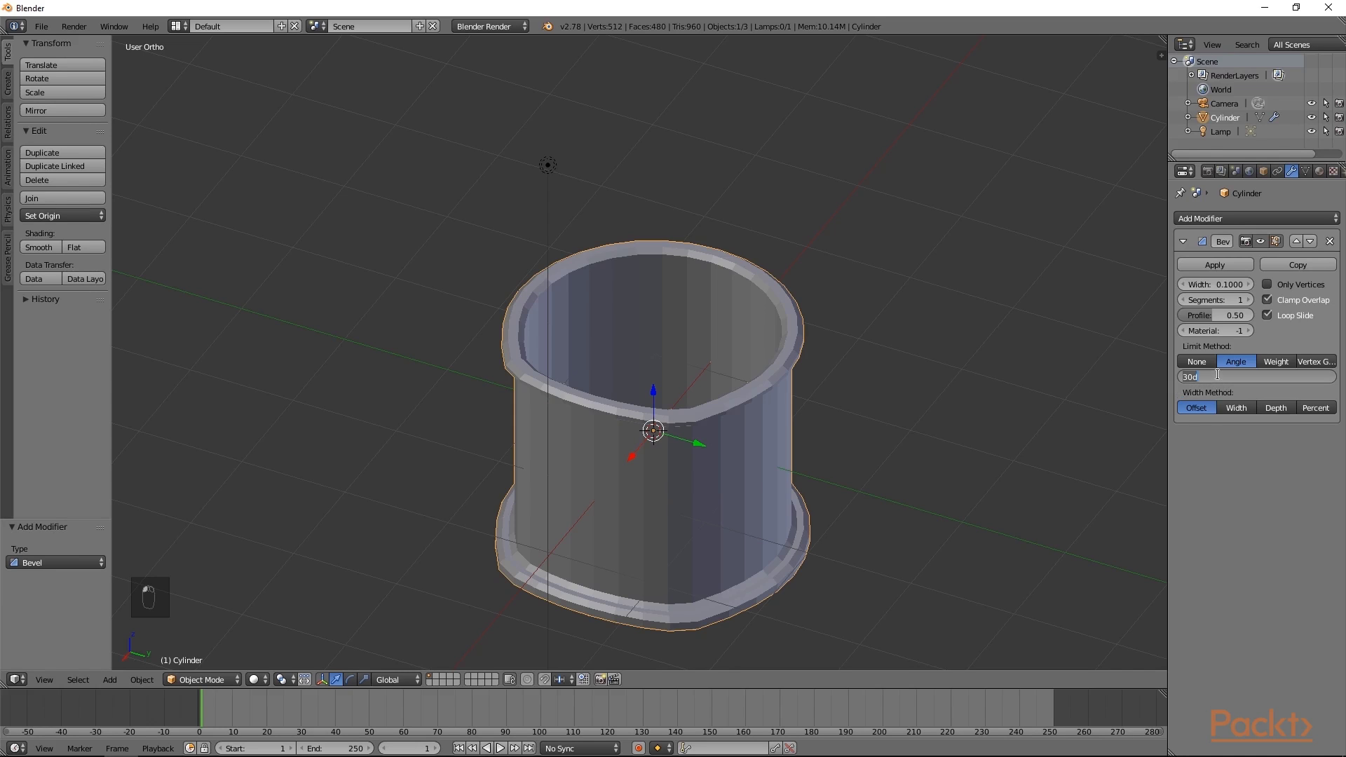
pyautogui.write('80')
pyautogui.press('Return')
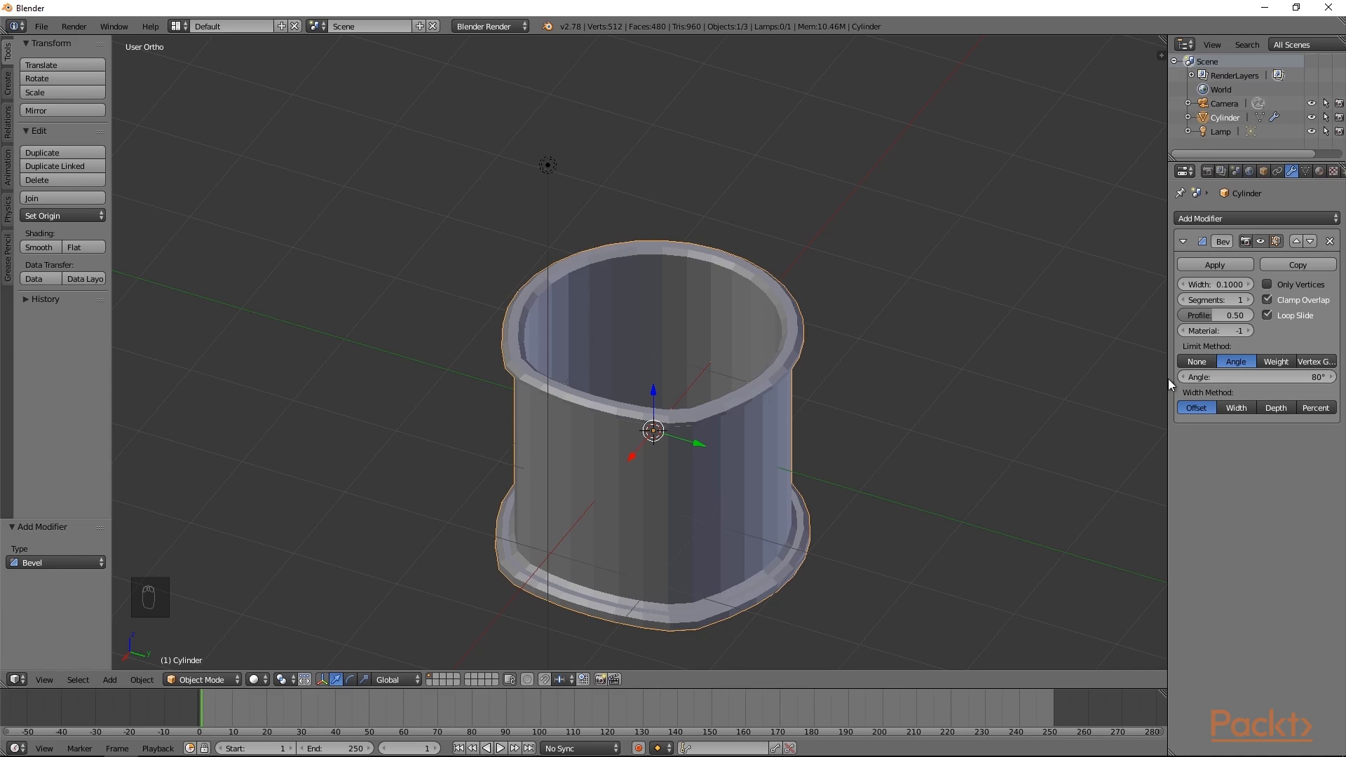
# - Raise the bevel to 4 segments with a width of about 0.104
pyautogui.moveTo(878, 482); pyautogui.dragTo(907, 496, button='middle')
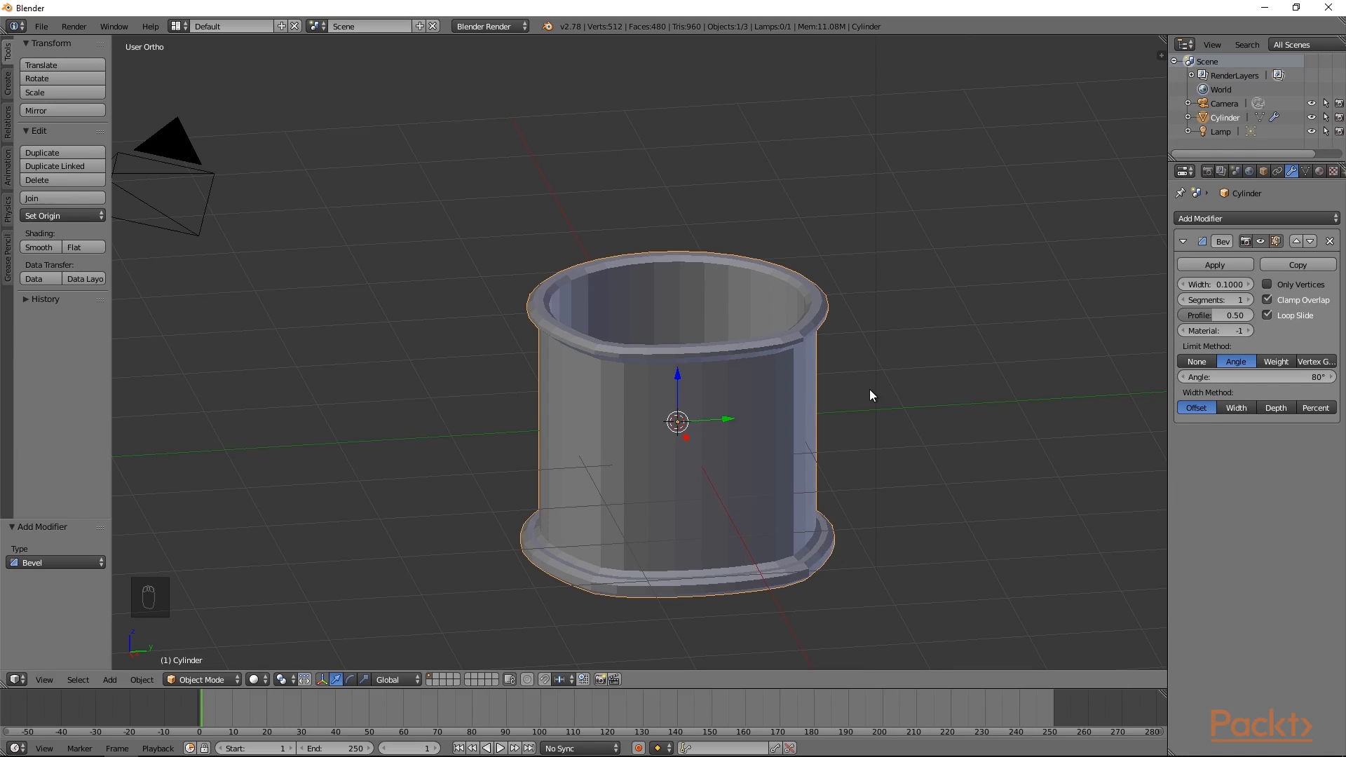
pyautogui.click(1247, 297)
pyautogui.click(1247, 297)
pyautogui.click(1247, 297)
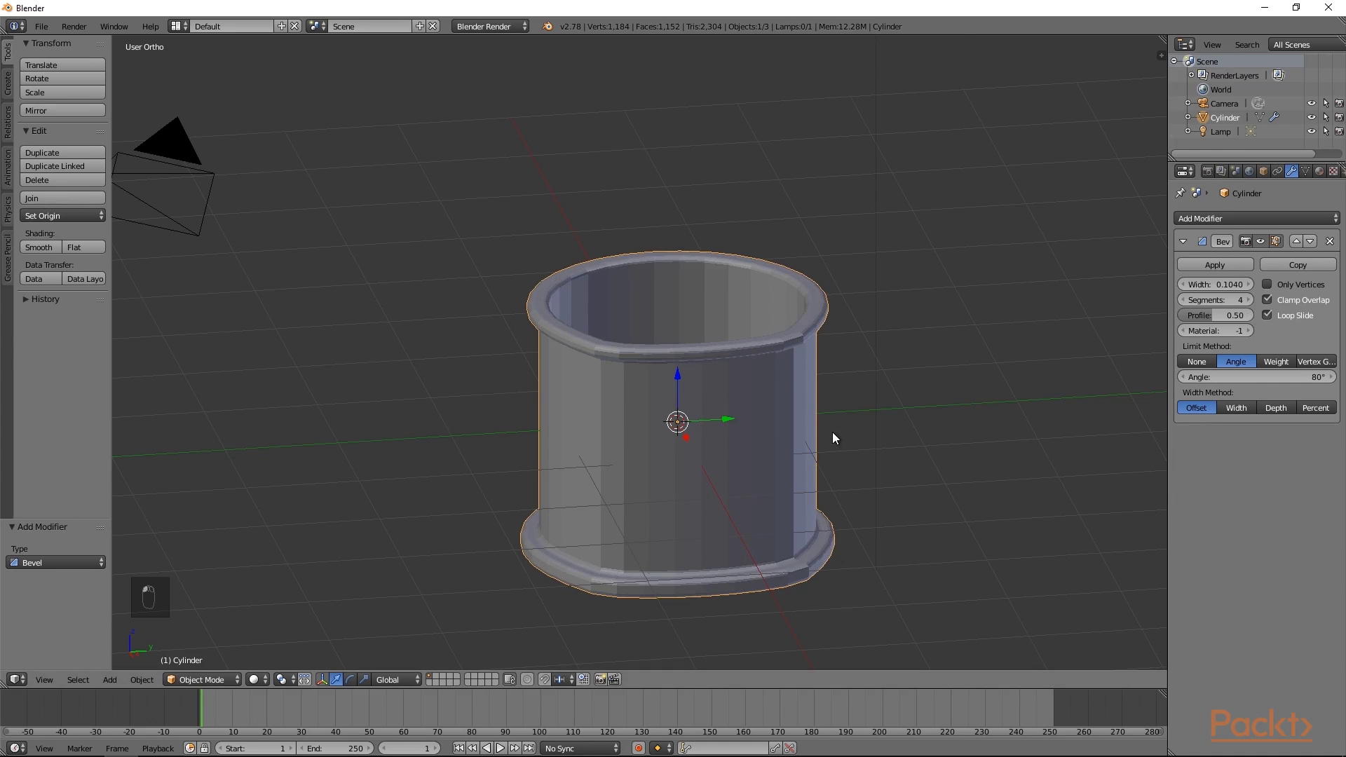
# - Check the rim's bevel up close and adjust the bevel width to about 0.109 and the profile to about 0.65
pyautogui.scroll(1, 844, 434)
pyautogui.scroll(6, 848, 435)
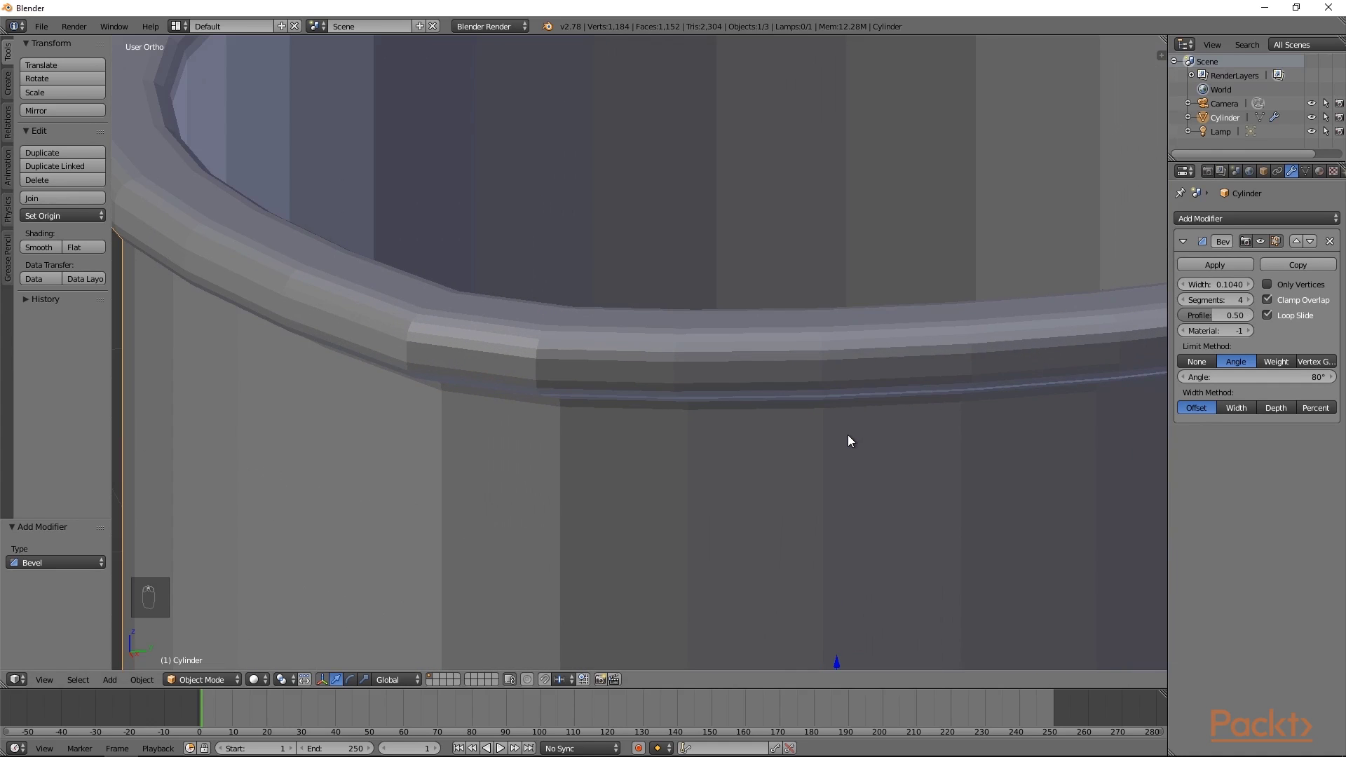
pyautogui.moveTo(1223, 283); pyautogui.dragTo(1219, 315)
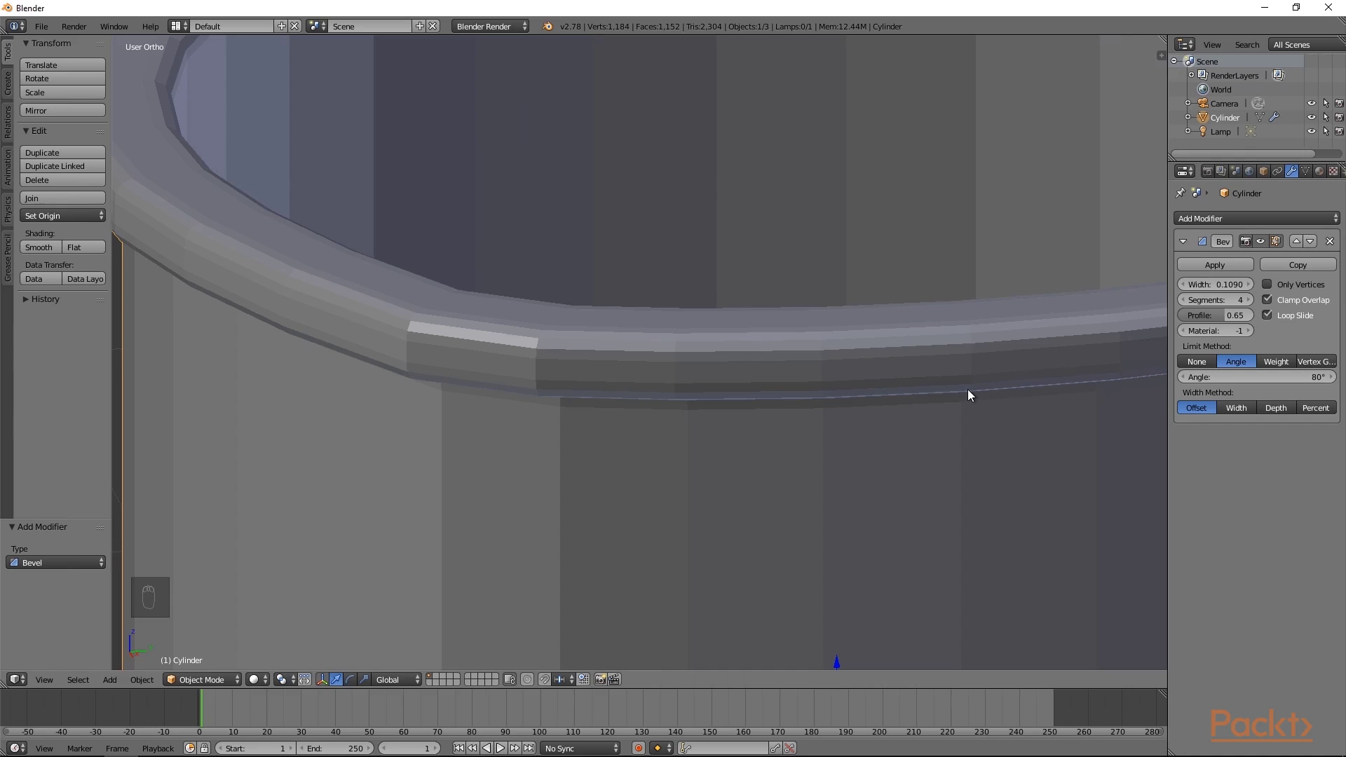
# - Add a Subdivision Surface modifier to the cylinder
pyautogui.scroll(-8, 968, 389)
pyautogui.scroll(-3, 966, 394)
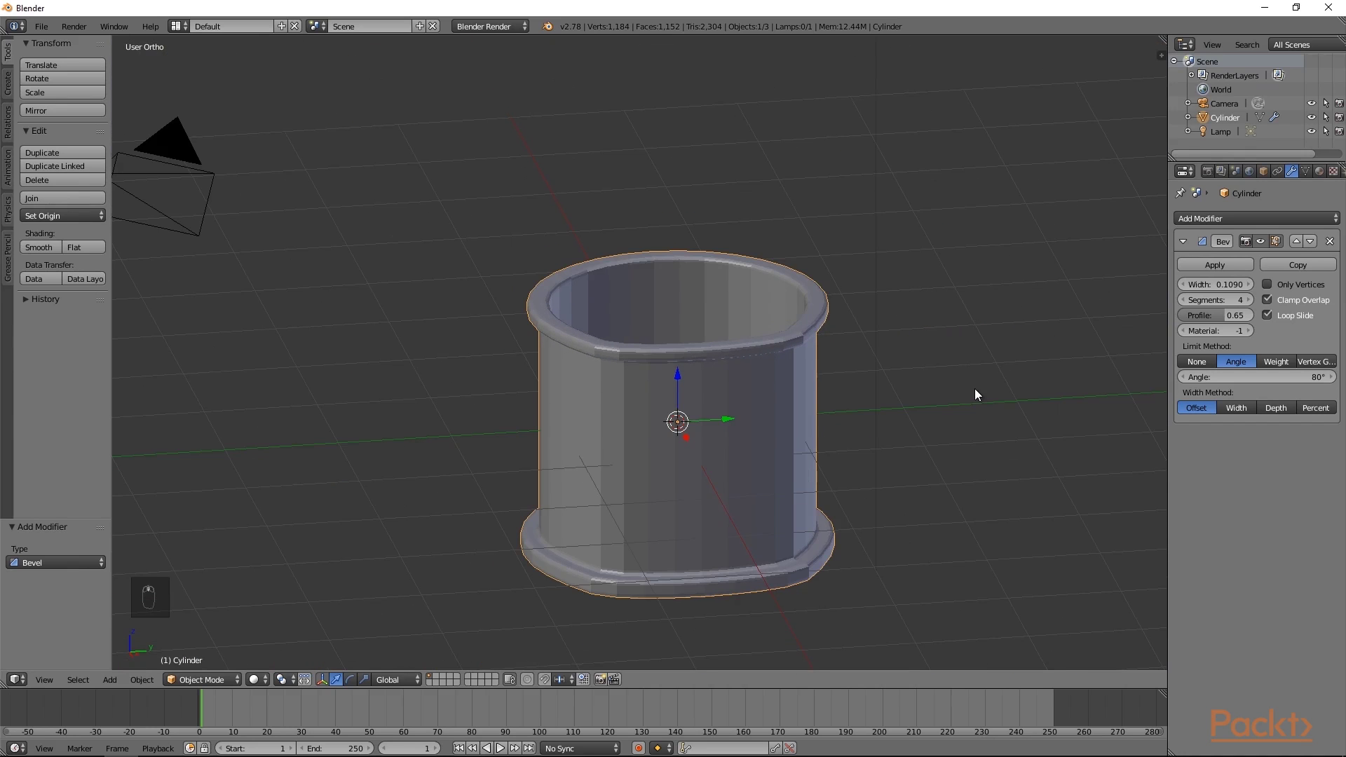
pyautogui.click(1189, 217)
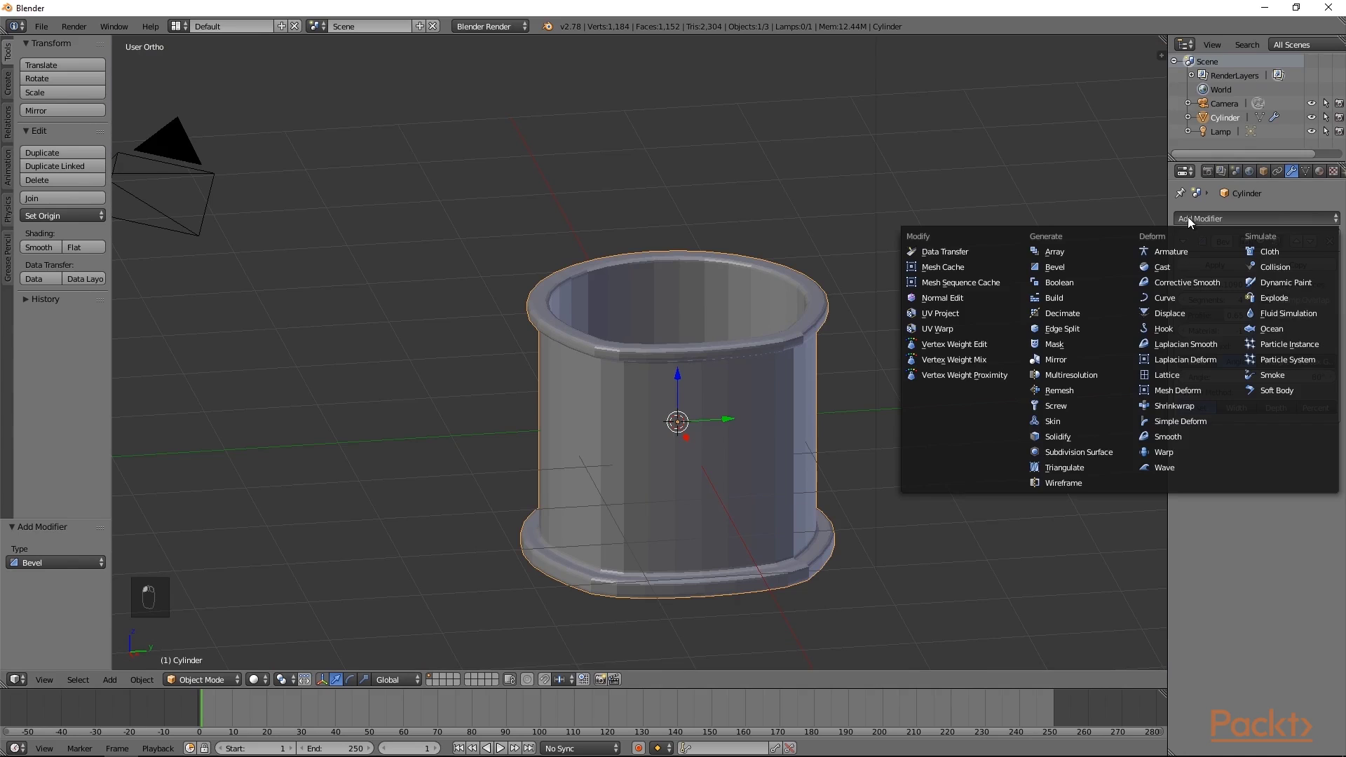
pyautogui.click(1078, 452)
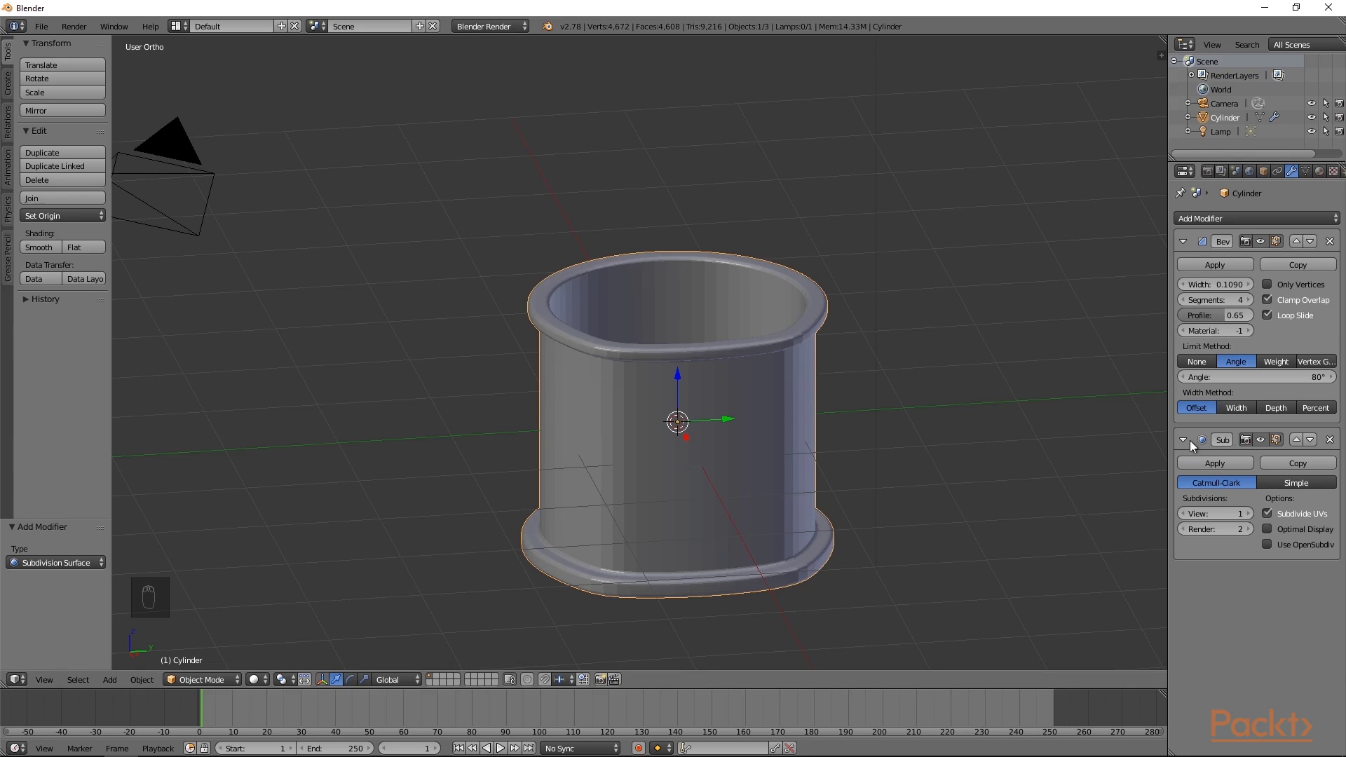
# - Set the Subdivision Surface view level to 2 and turn on Optimal Display
pyautogui.moveTo(764, 461); pyautogui.dragTo(745, 502, button='middle')
pyautogui.moveTo(874, 403); pyautogui.dragTo(778, 348, button='middle')
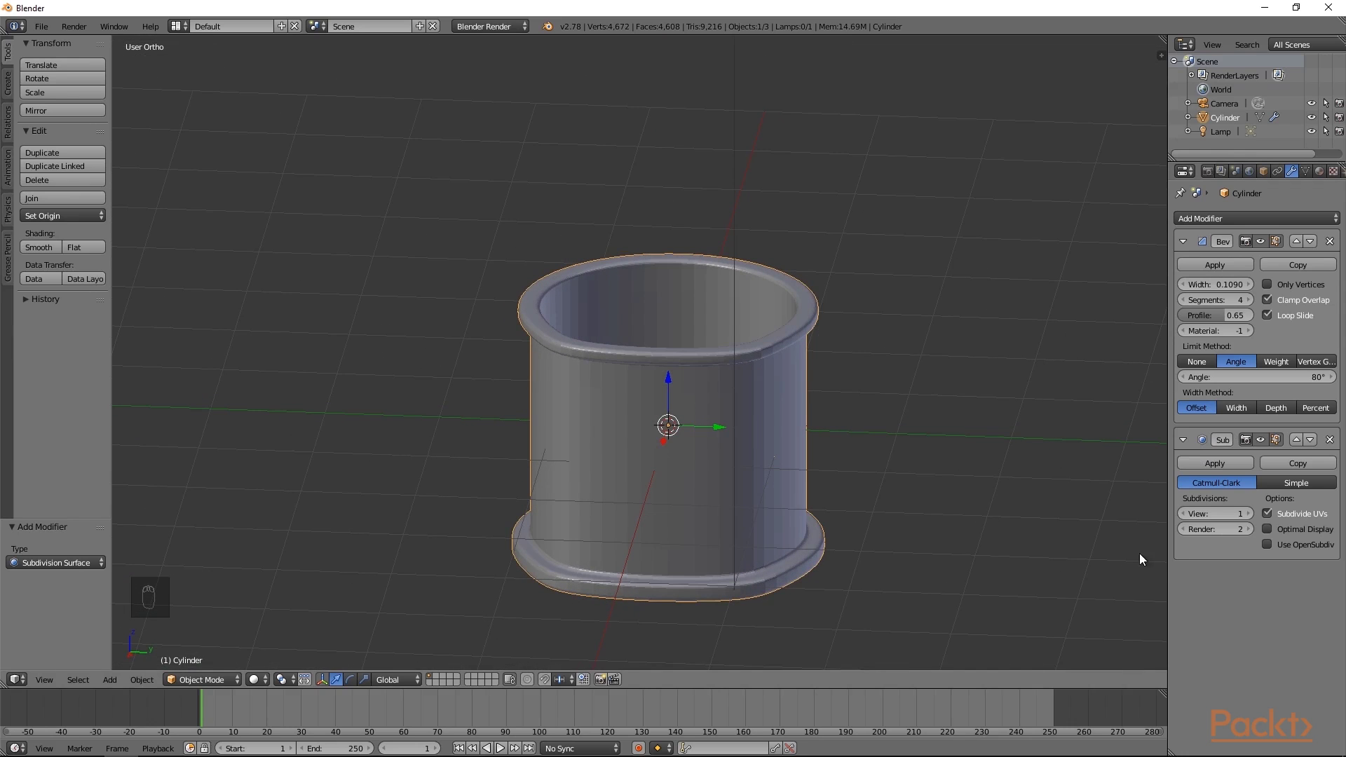
pyautogui.click(1248, 513)
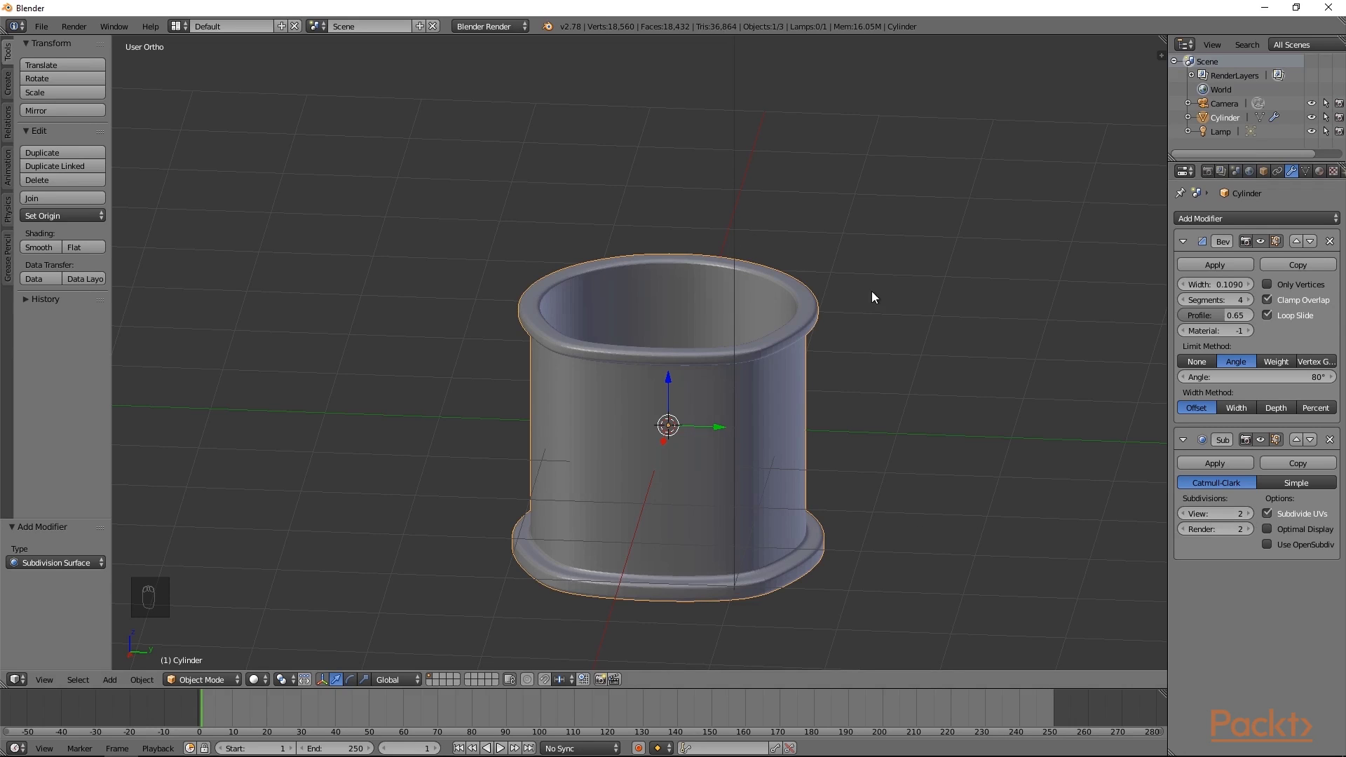
pyautogui.click(1266, 530)
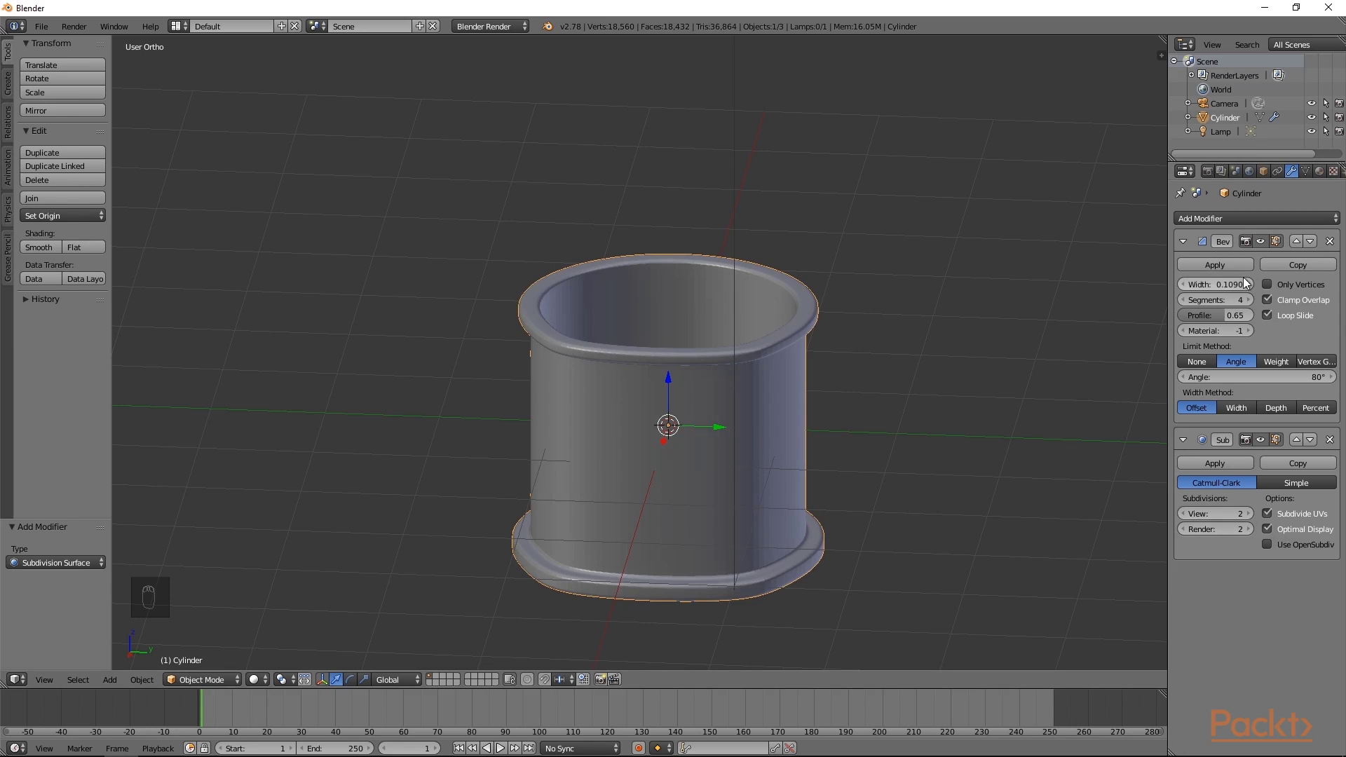
# - Lower the Bevel modifier's profile to about 0.37 and set its width to about 0.112
pyautogui.moveTo(936, 475); pyautogui.dragTo(991, 489, button='middle')
pyautogui.scroll(4, 1003, 505)
pyautogui.keyDown('shift'); pyautogui.moveTo(1028, 532); pyautogui.dragTo(823, 294, button='middle'); pyautogui.keyUp('shift')
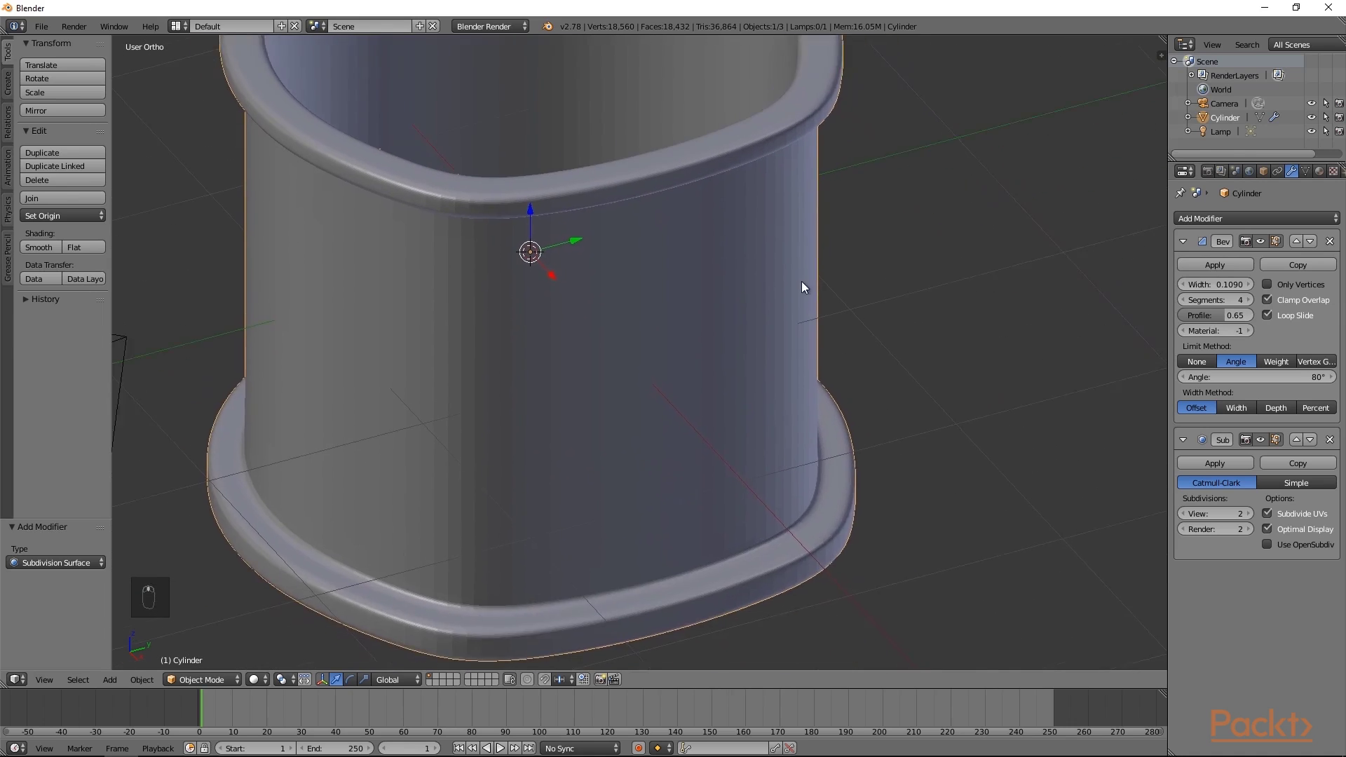
pyautogui.scroll(4, 726, 283)
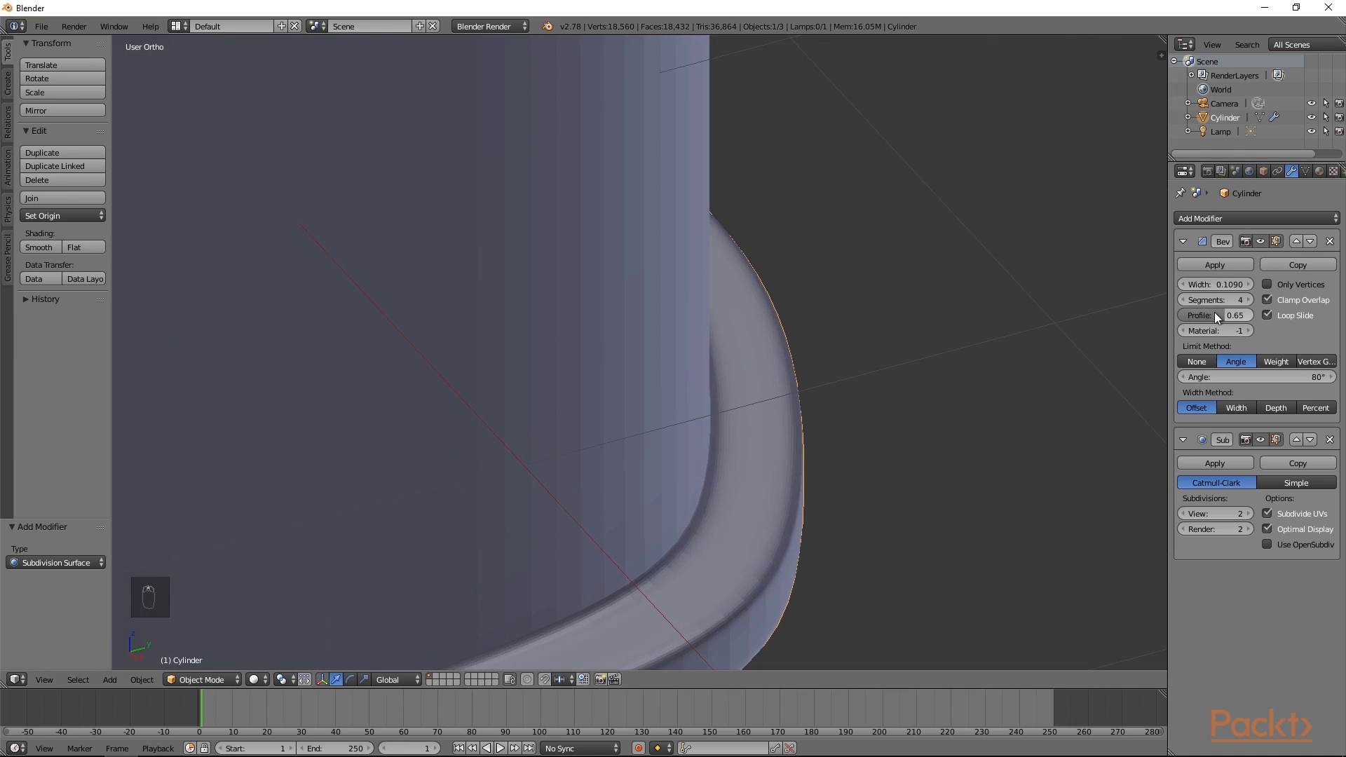
pyautogui.moveTo(1234, 315); pyautogui.dragTo(1201, 314)
pyautogui.hotkey('ctrl', 'z')
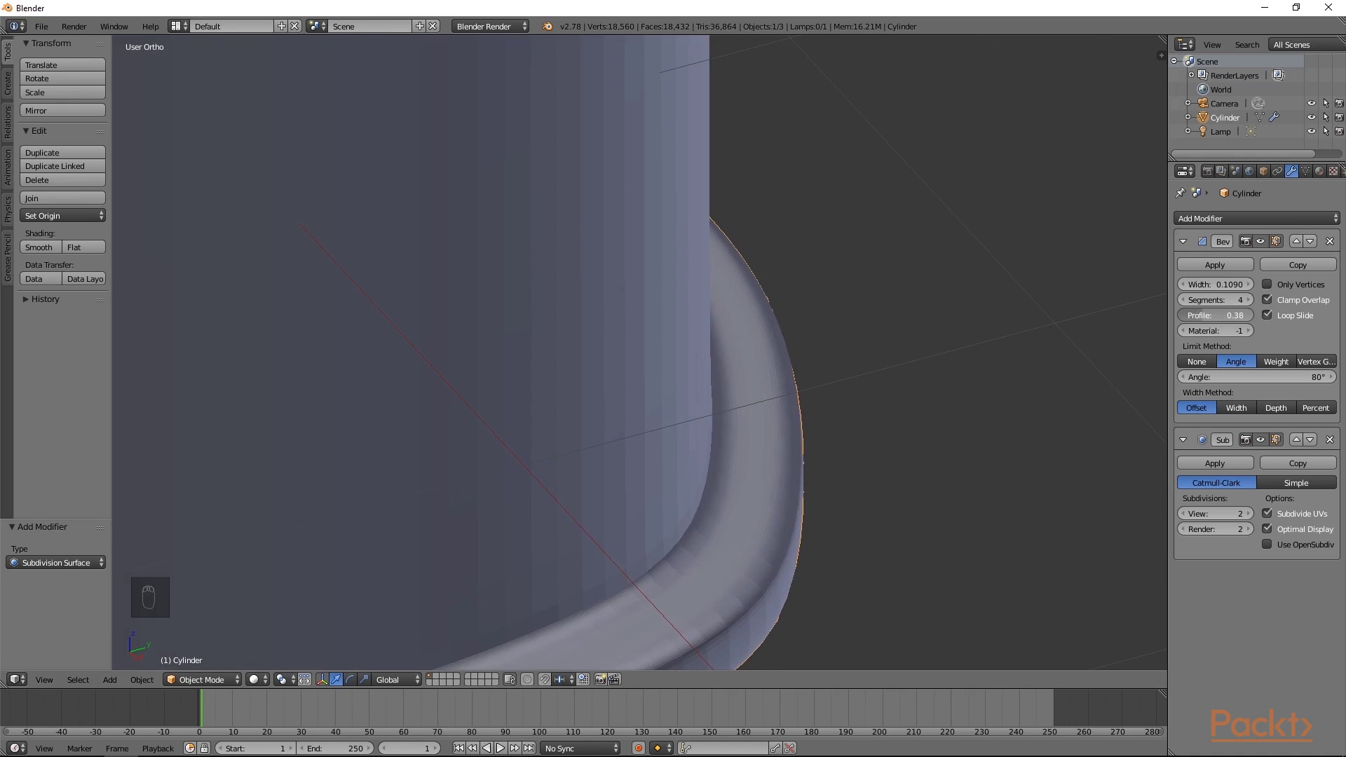
pyautogui.scroll(-10, 838, 372)
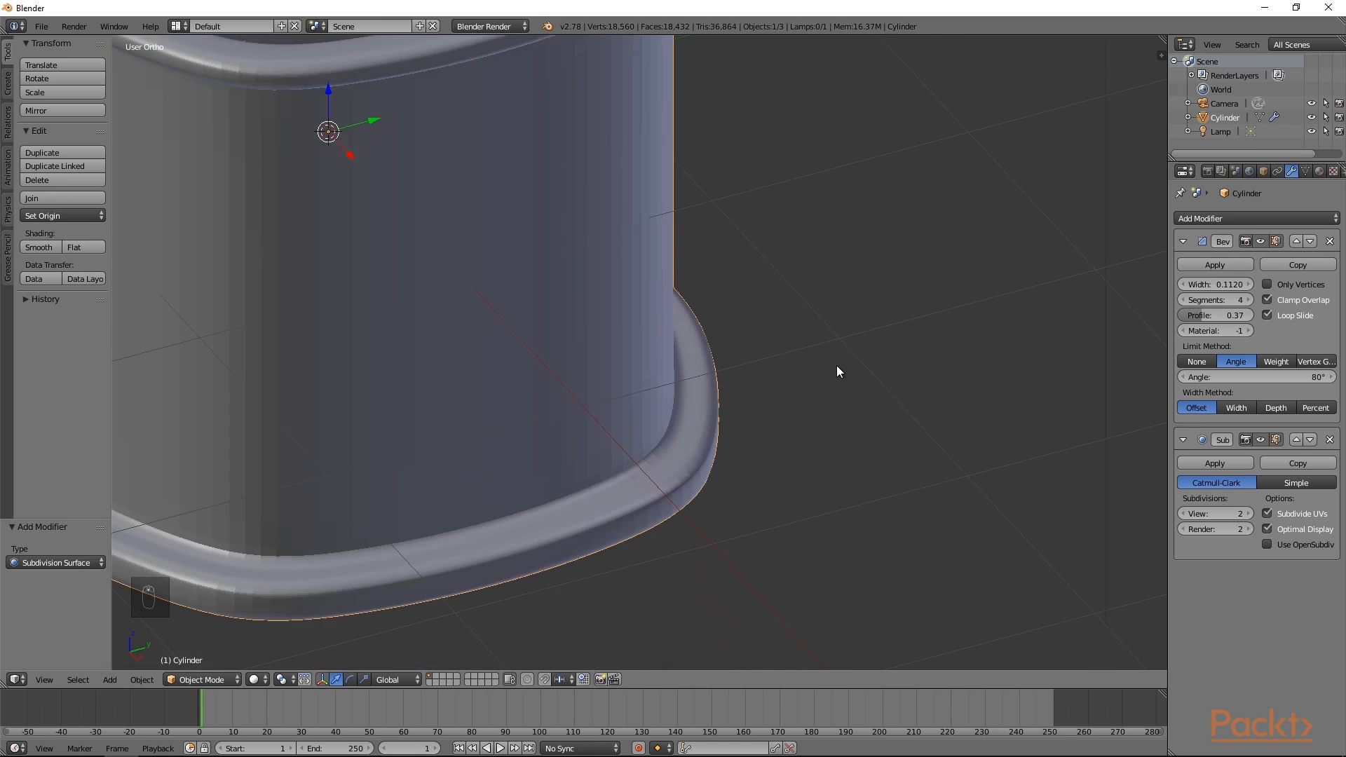
# - Apply smooth shading to the whole cylinder
pyautogui.scroll(-2, 827, 371)
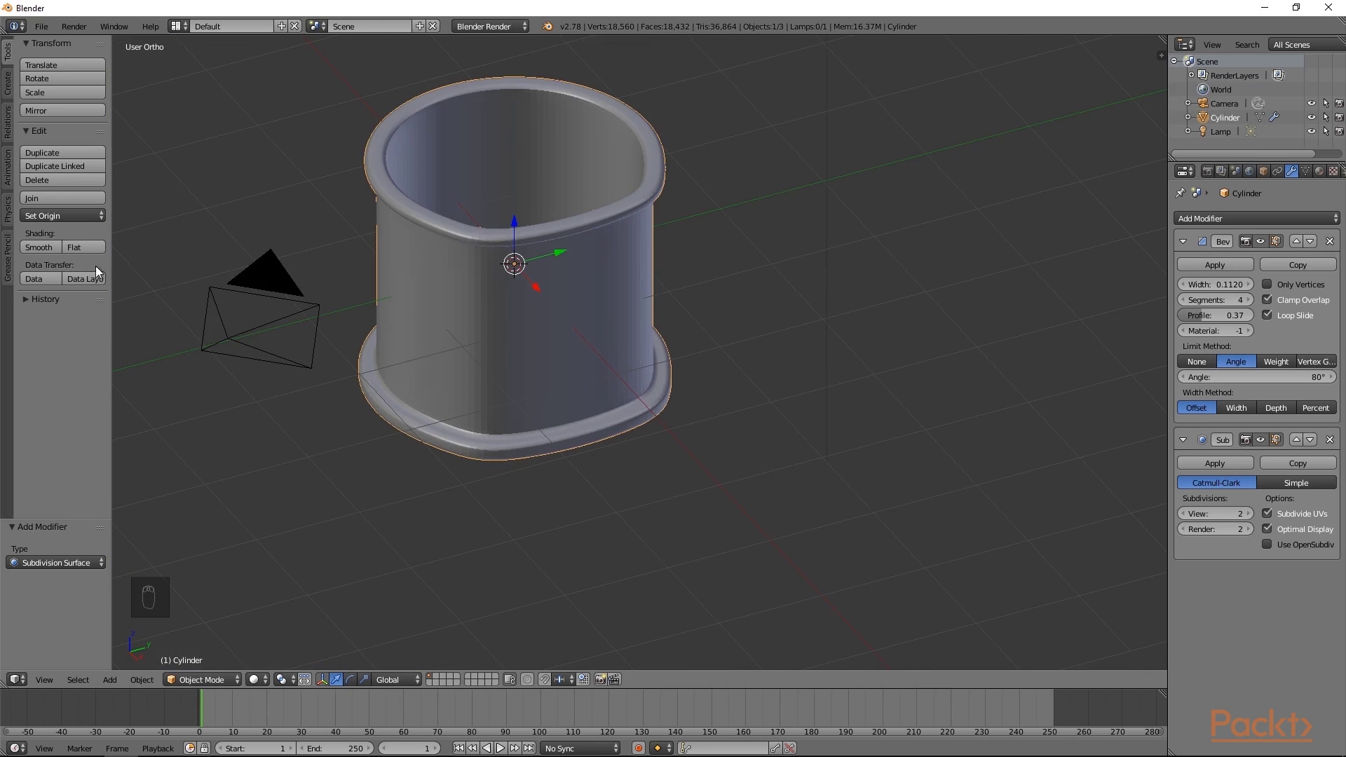
pyautogui.click(44, 250)
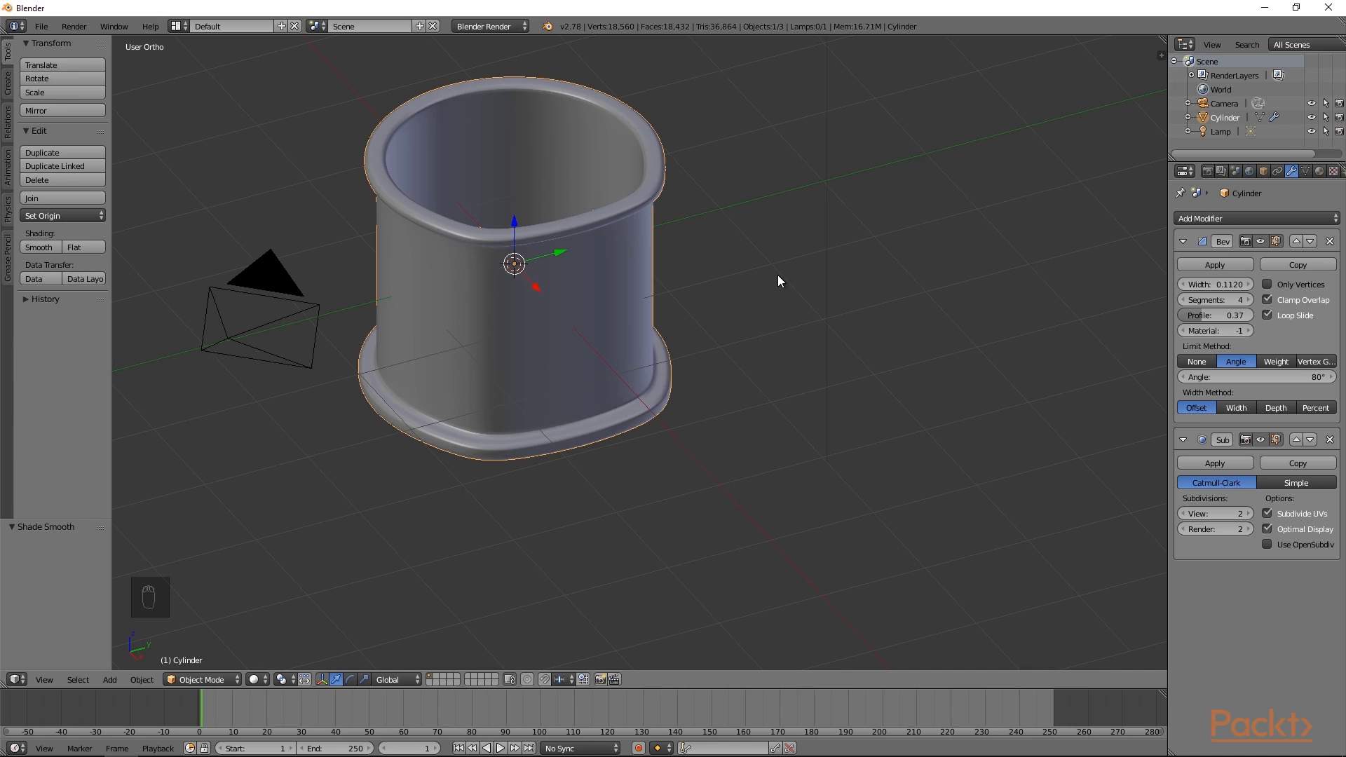
pyautogui.keyDown('shift'); pyautogui.moveTo(778, 281); pyautogui.dragTo(768, 404, button='middle'); pyautogui.keyUp('shift')
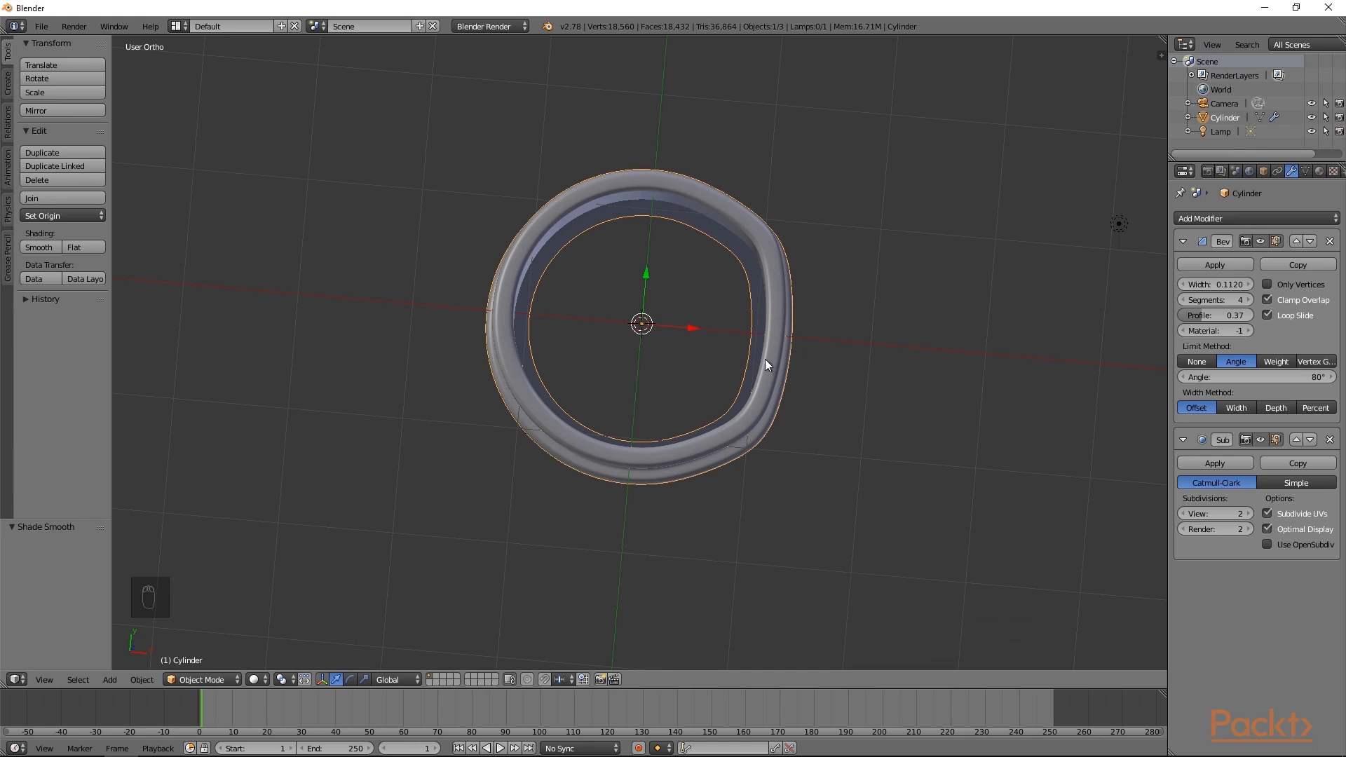
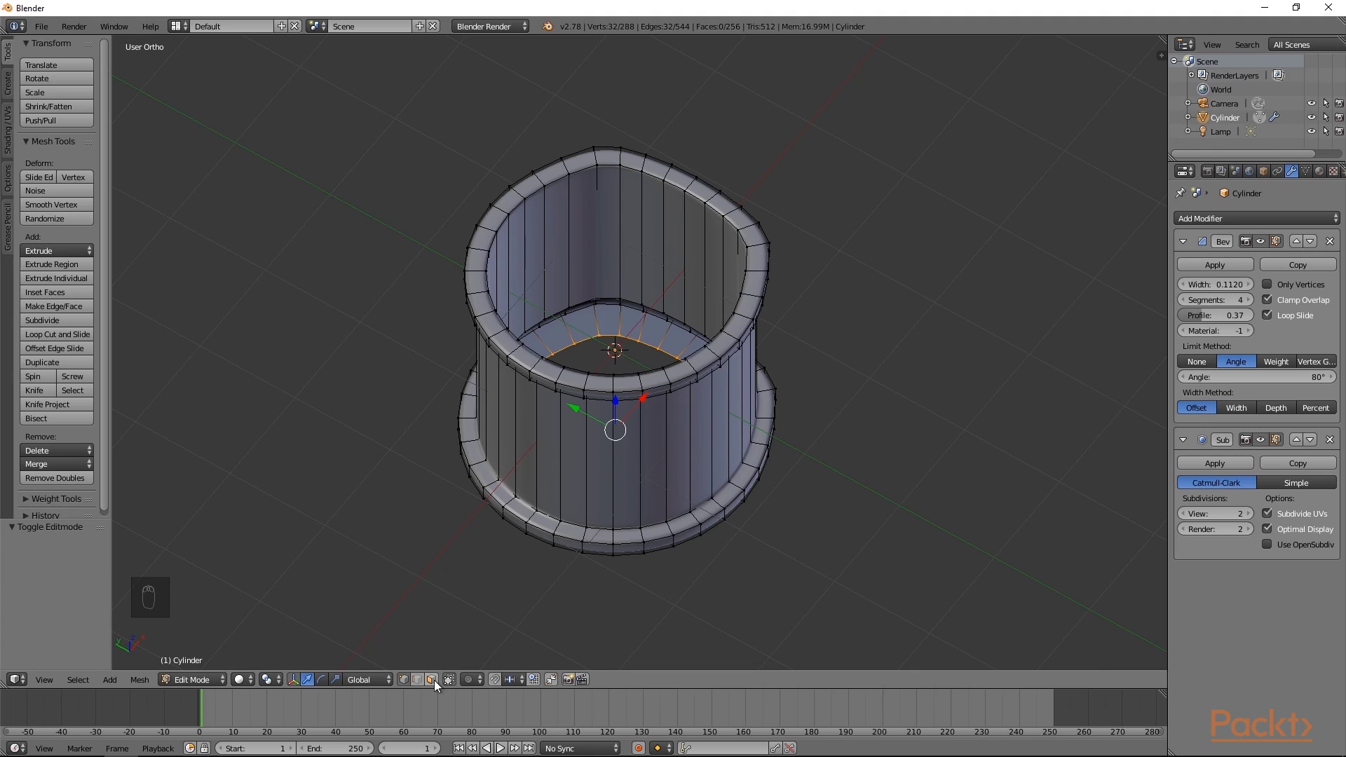
# - Select the eight inner wall faces along the flattened front and move them about -0.215 along X with proportional editing at size 0.20
pyautogui.click(434, 680)
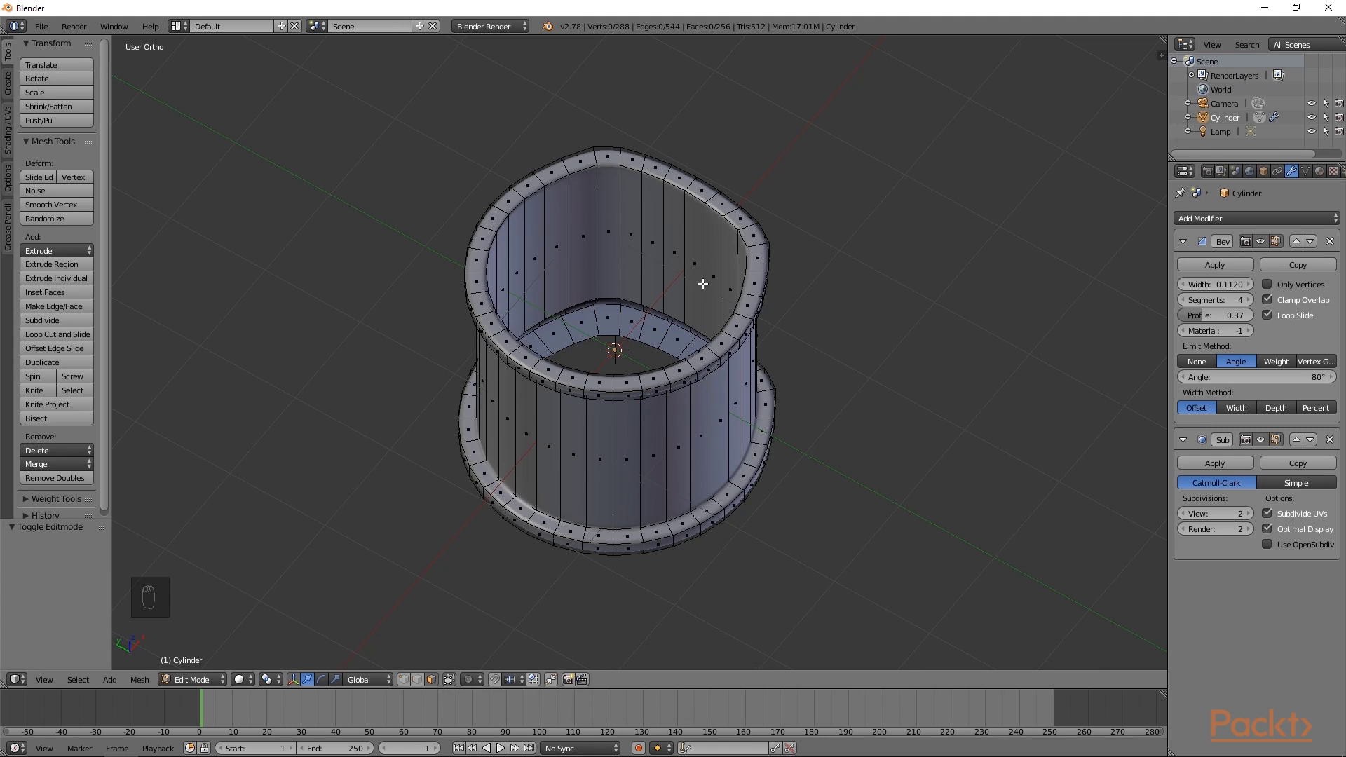
pyautogui.moveTo(639, 349); pyautogui.dragTo(616, 292, button='middle')
pyautogui.press('b')
pyautogui.moveTo(536, 237); pyautogui.dragTo(711, 281)
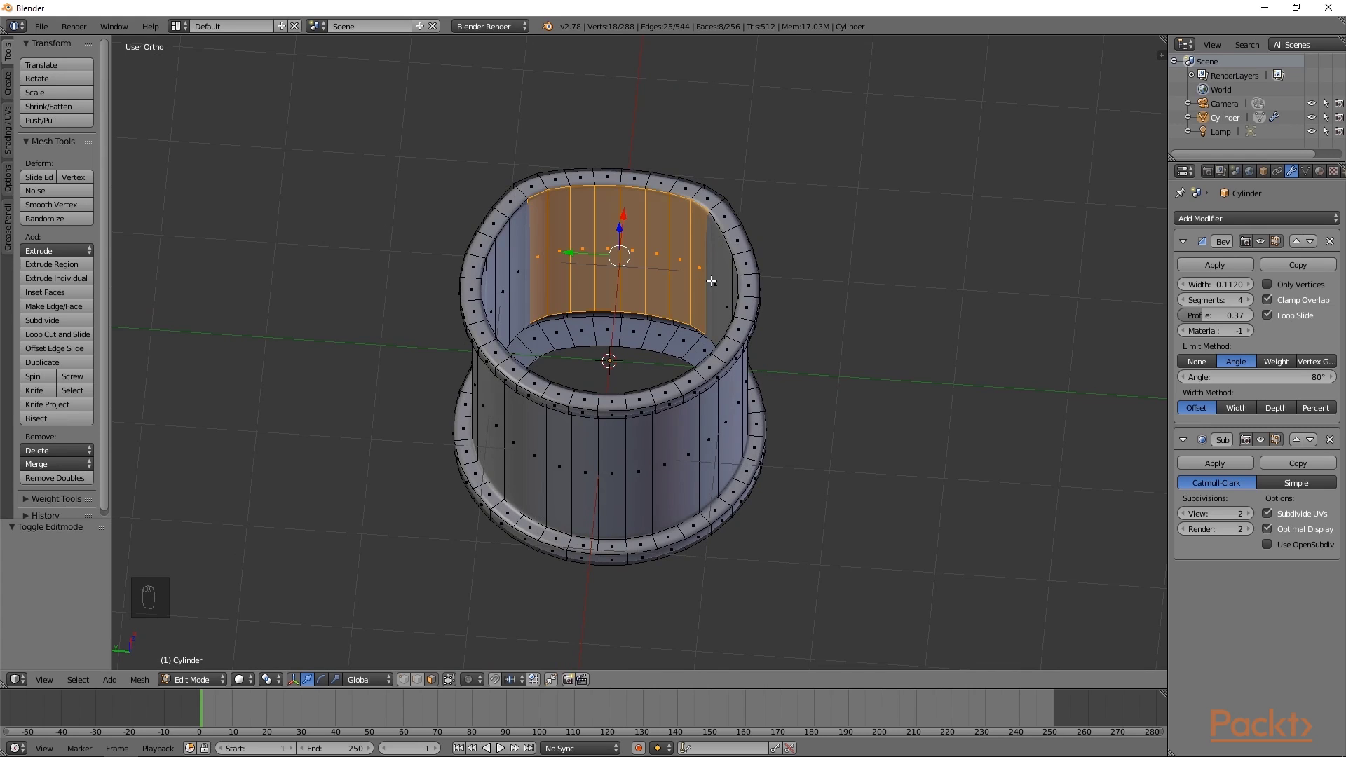
pyautogui.press('o')
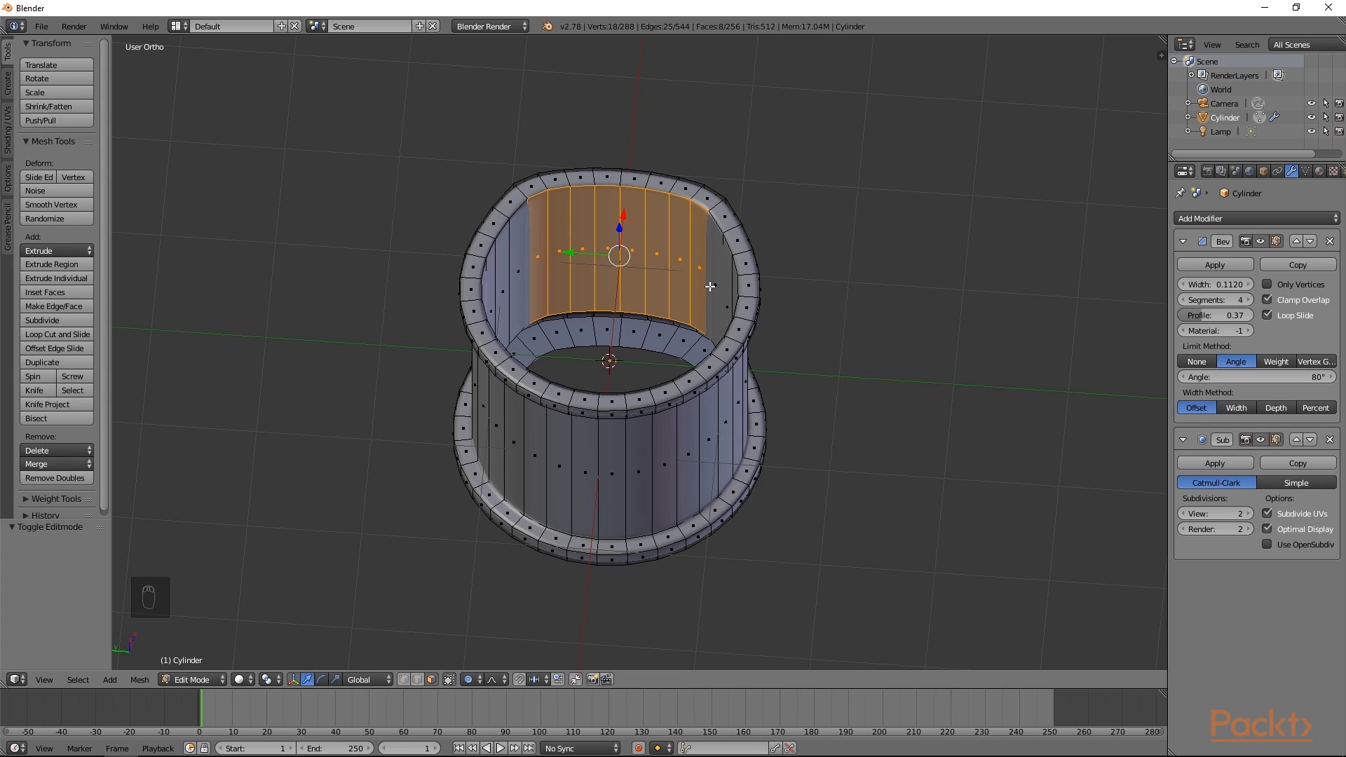
pyautogui.press('g')
pyautogui.press('x')
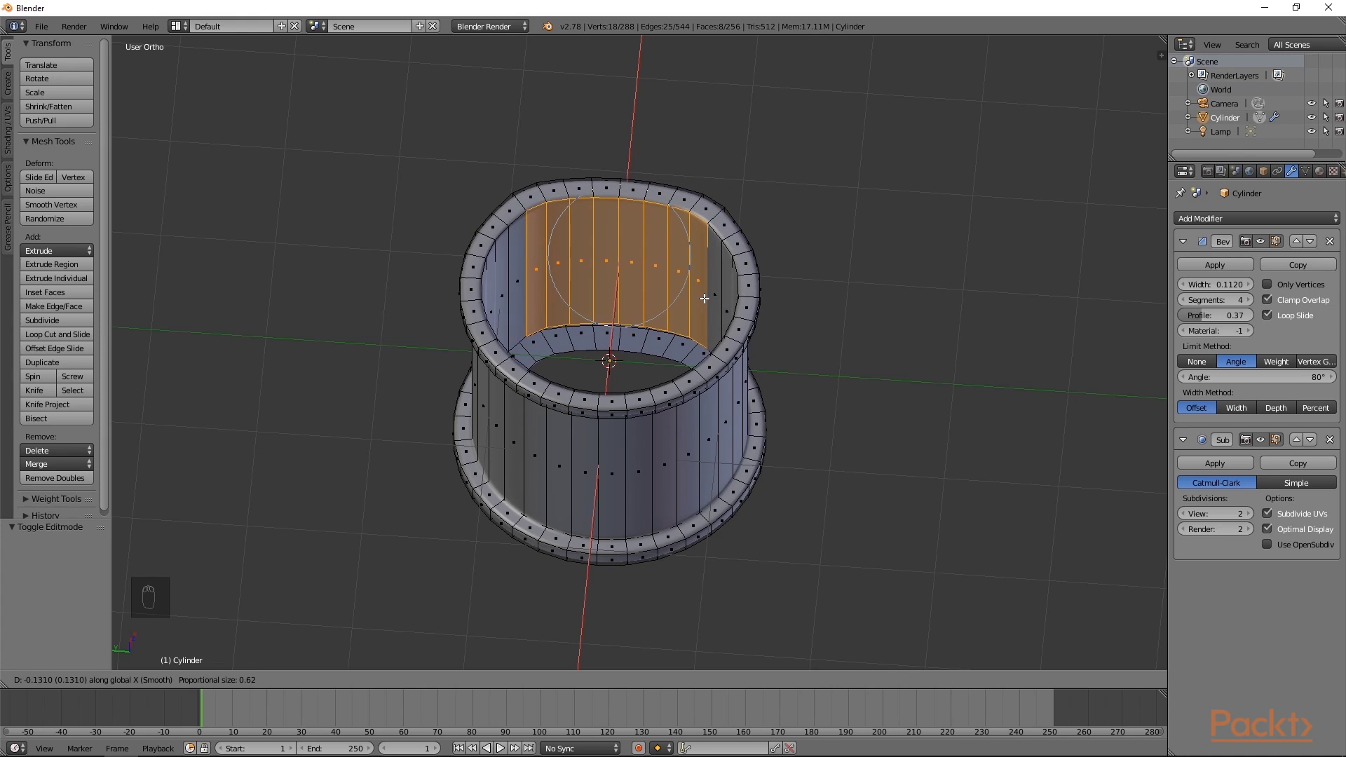
pyautogui.scroll(6, 704, 297)
pyautogui.scroll(4, 703, 297)
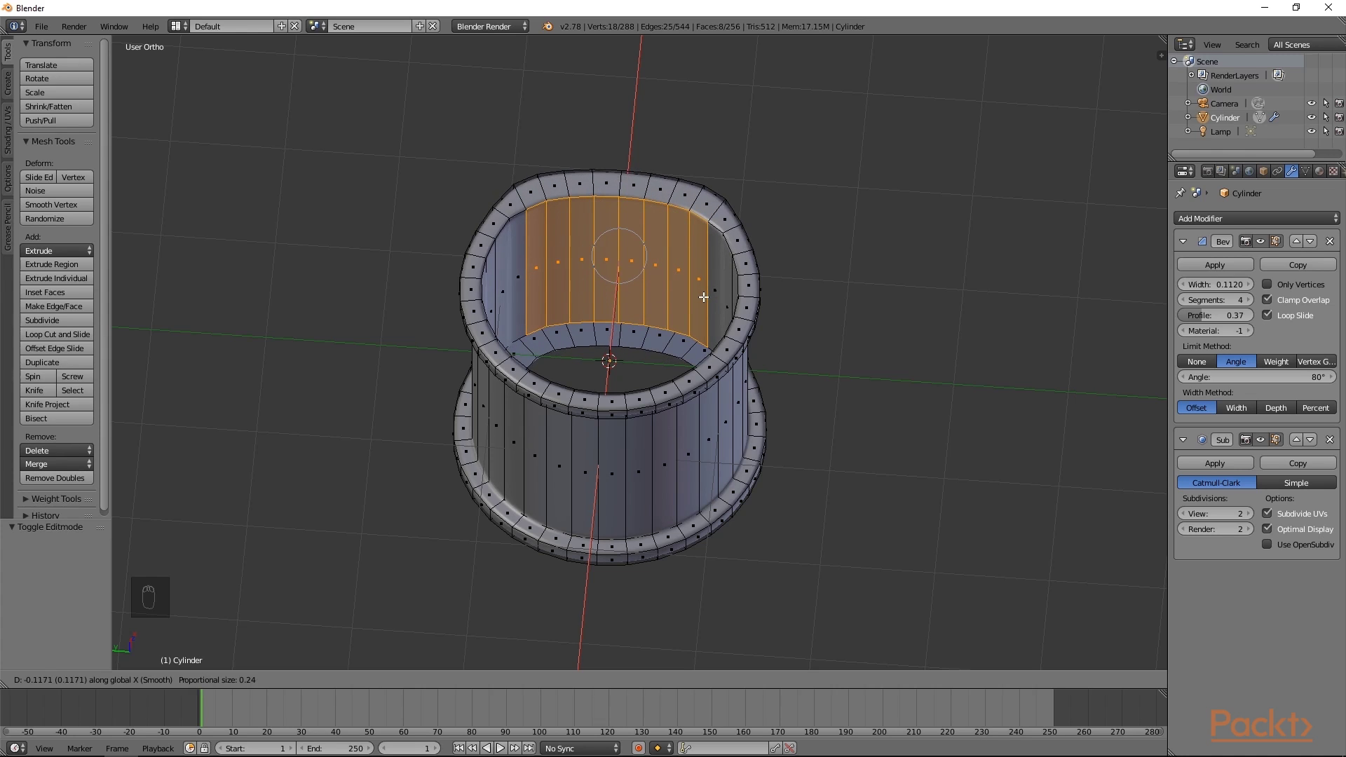
pyautogui.scroll(2, 703, 297)
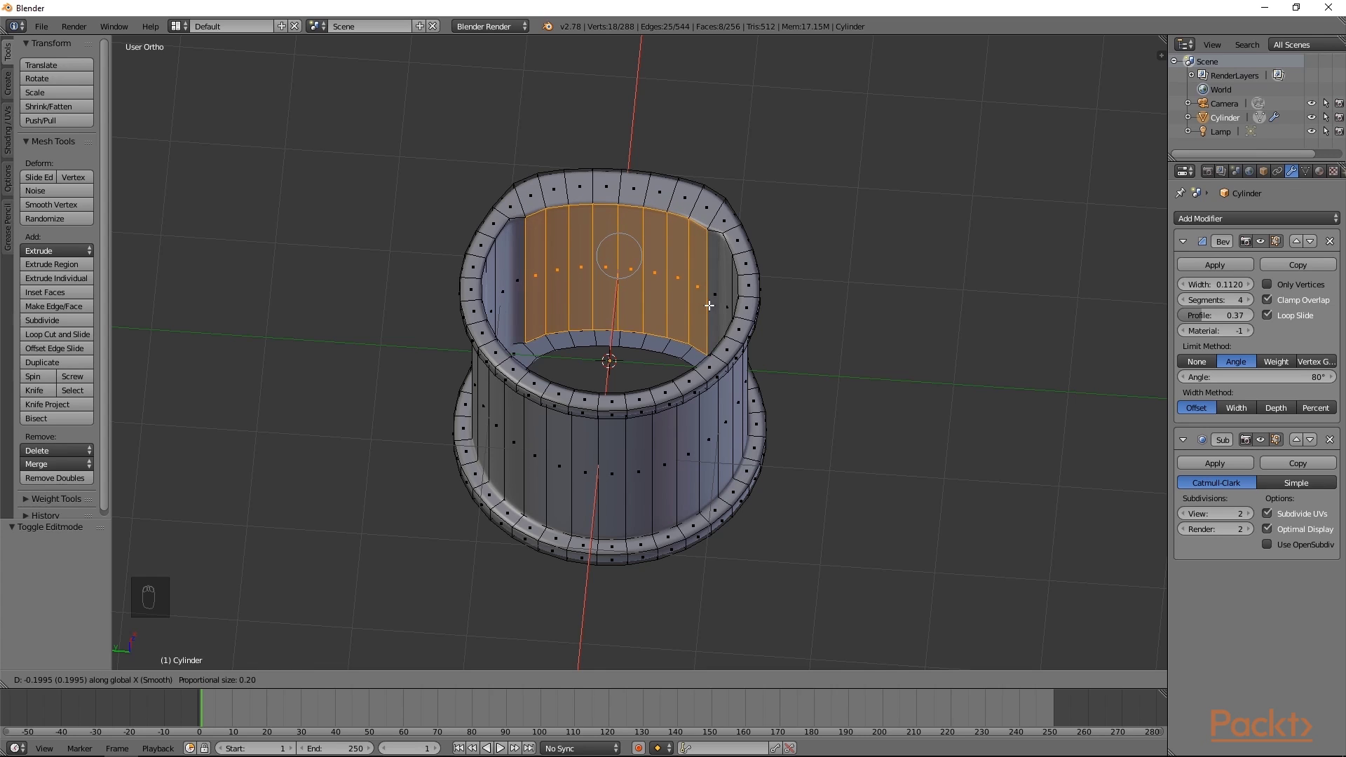
pyautogui.click(708, 306)
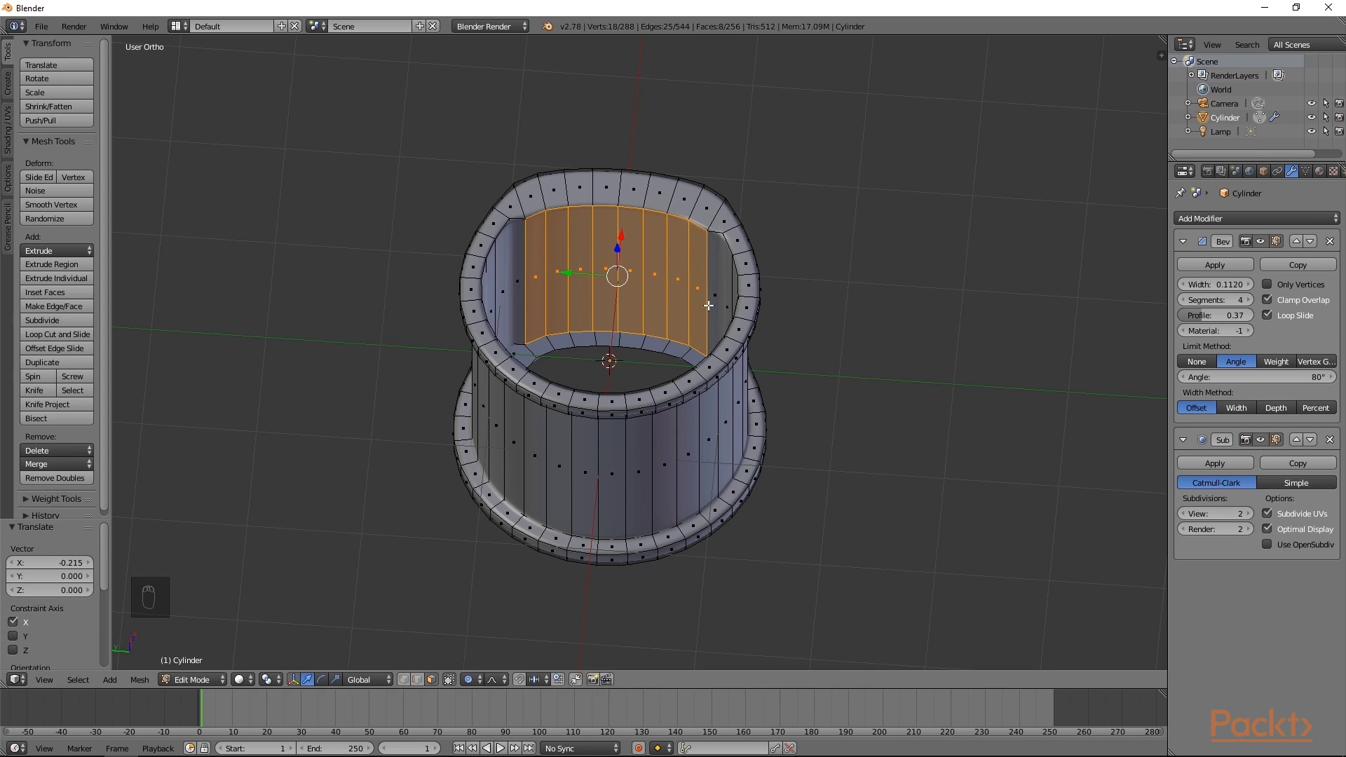
# - Flatten the selected inner wall faces by scaling them along X by about 0.513 and again by about 0.058
pyautogui.press('s')
pyautogui.press('x')
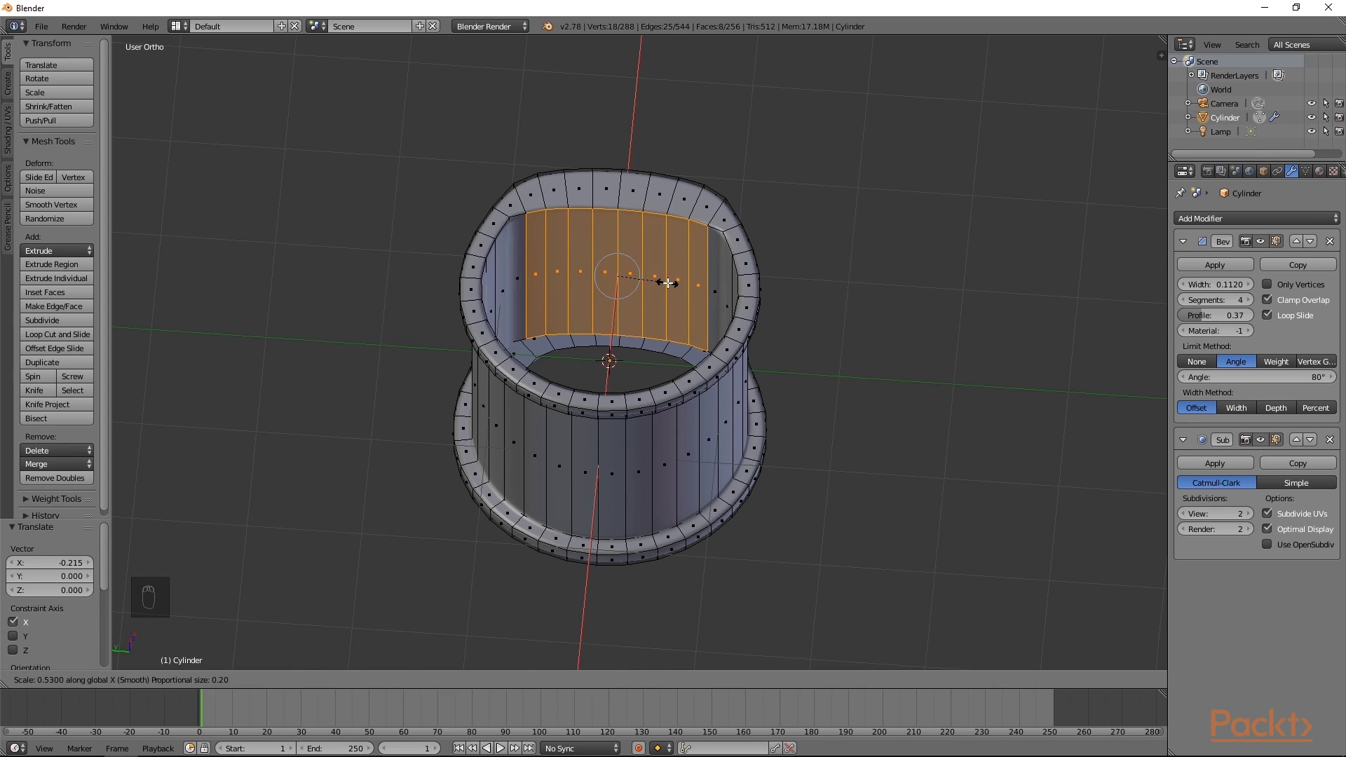
pyautogui.scroll(-3, 667, 283)
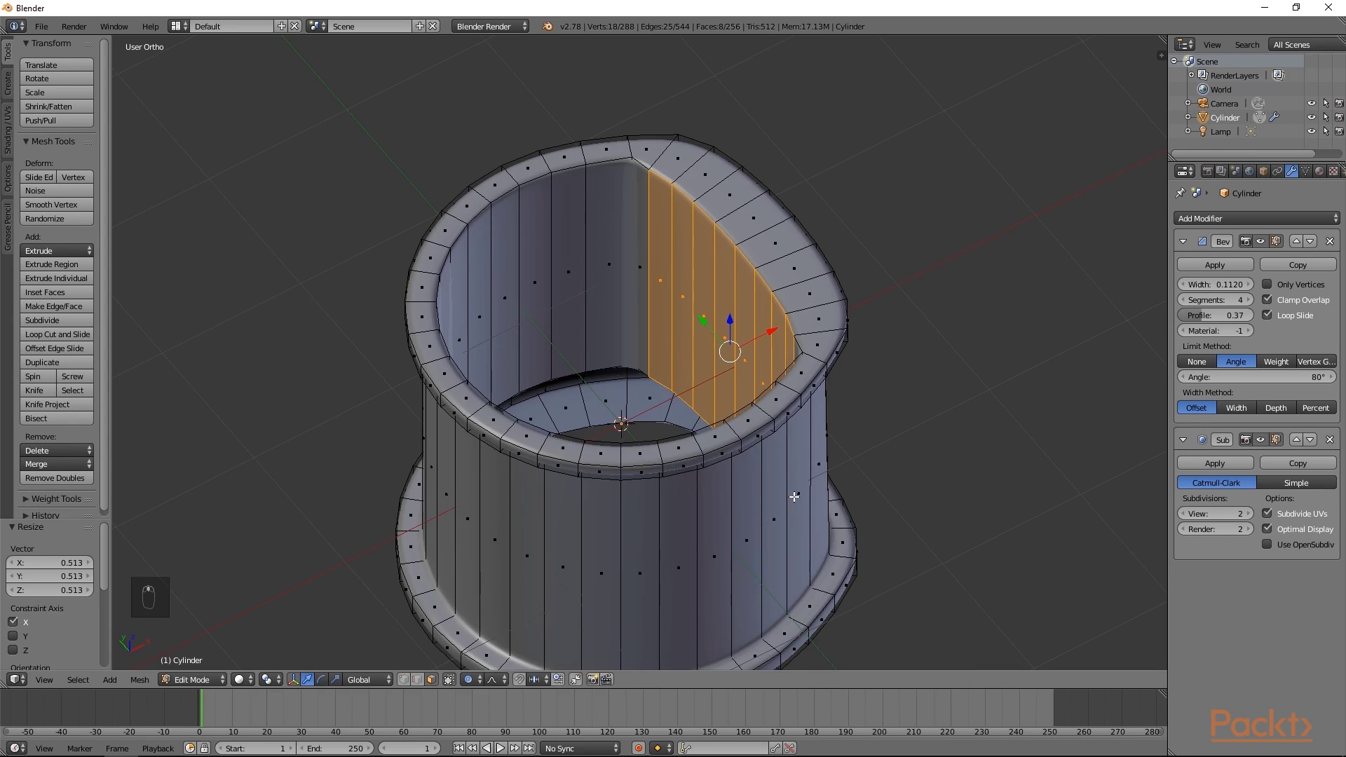
pyautogui.moveTo(793, 500); pyautogui.dragTo(916, 532, button='middle')
pyautogui.press('s')
pyautogui.press('x')
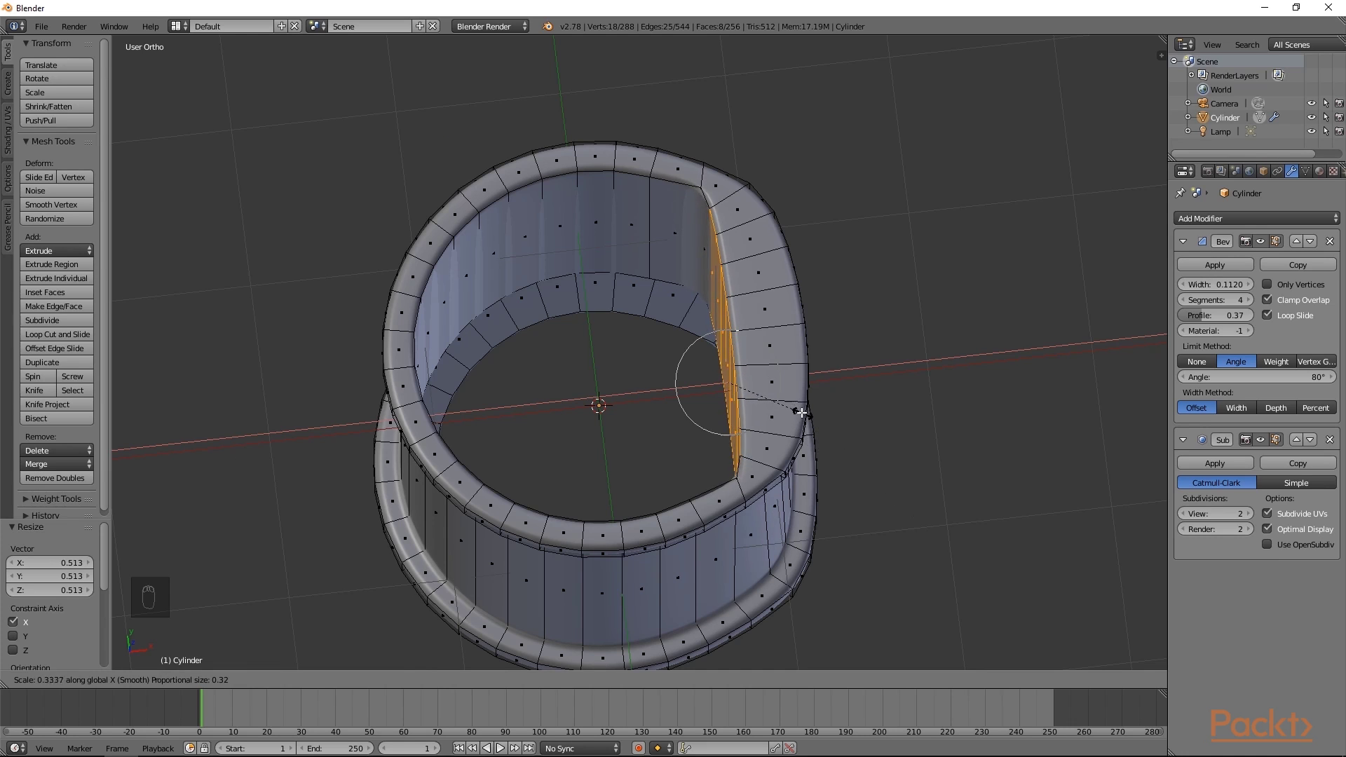
pyautogui.click(775, 382)
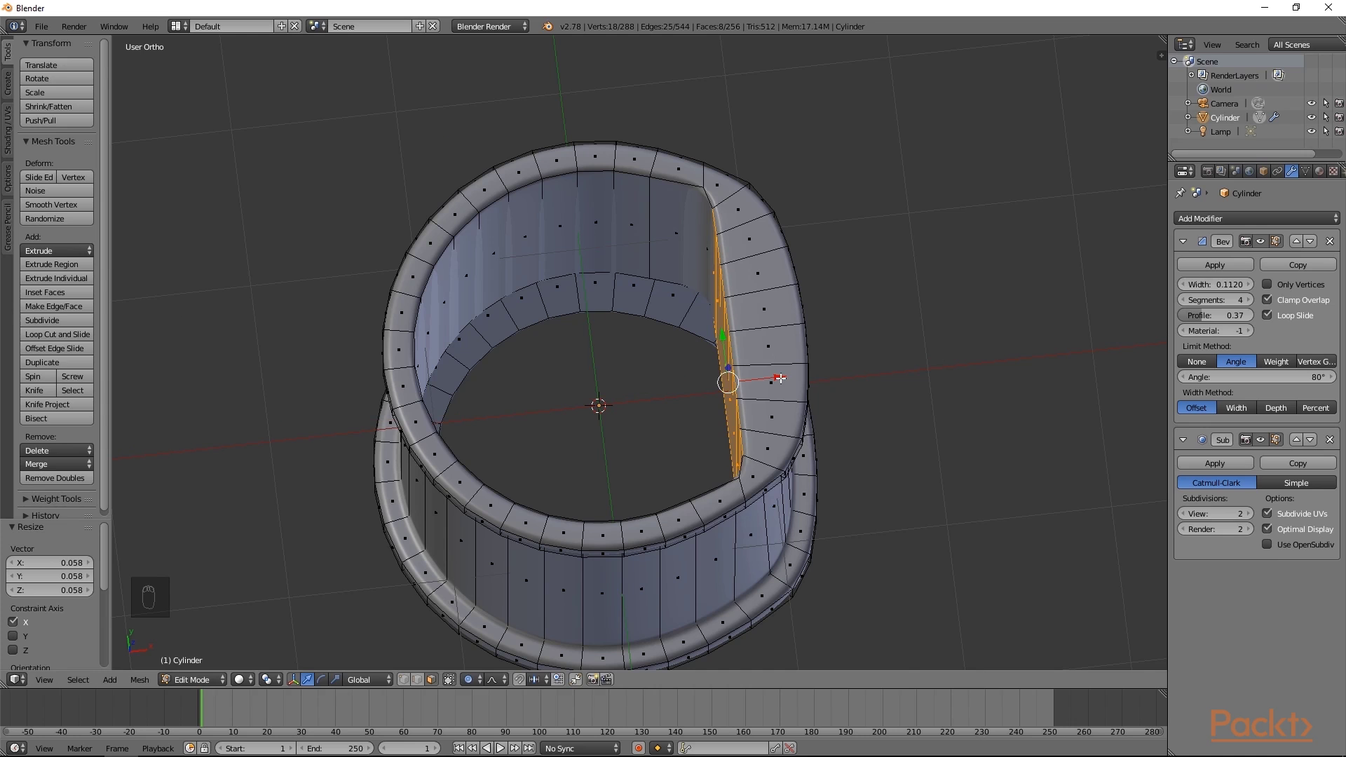
# - Move the flattened inner faces about -0.063 further along X and return to Object Mode
pyautogui.moveTo(781, 376); pyautogui.dragTo(769, 377)
pyautogui.moveTo(769, 377); pyautogui.dragTo(835, 472, button='middle')
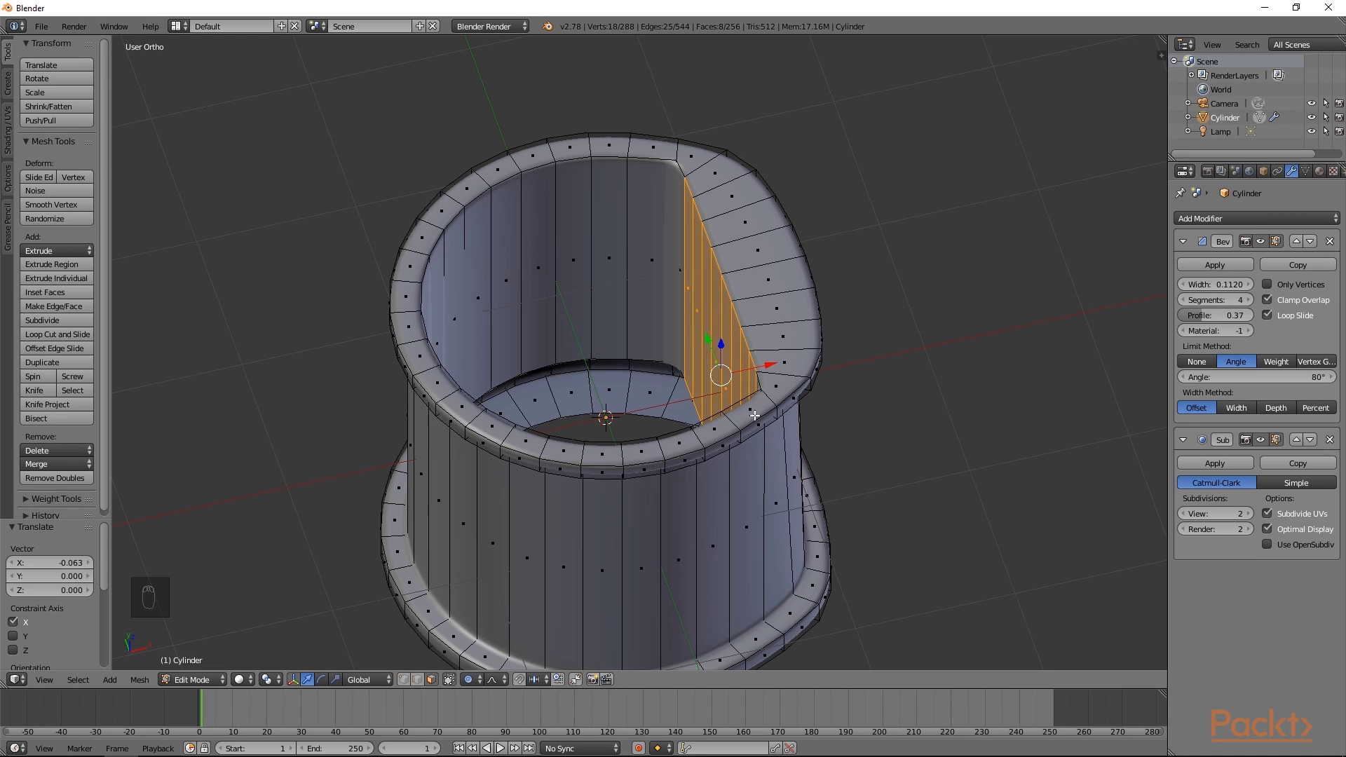
pyautogui.press('Tab')
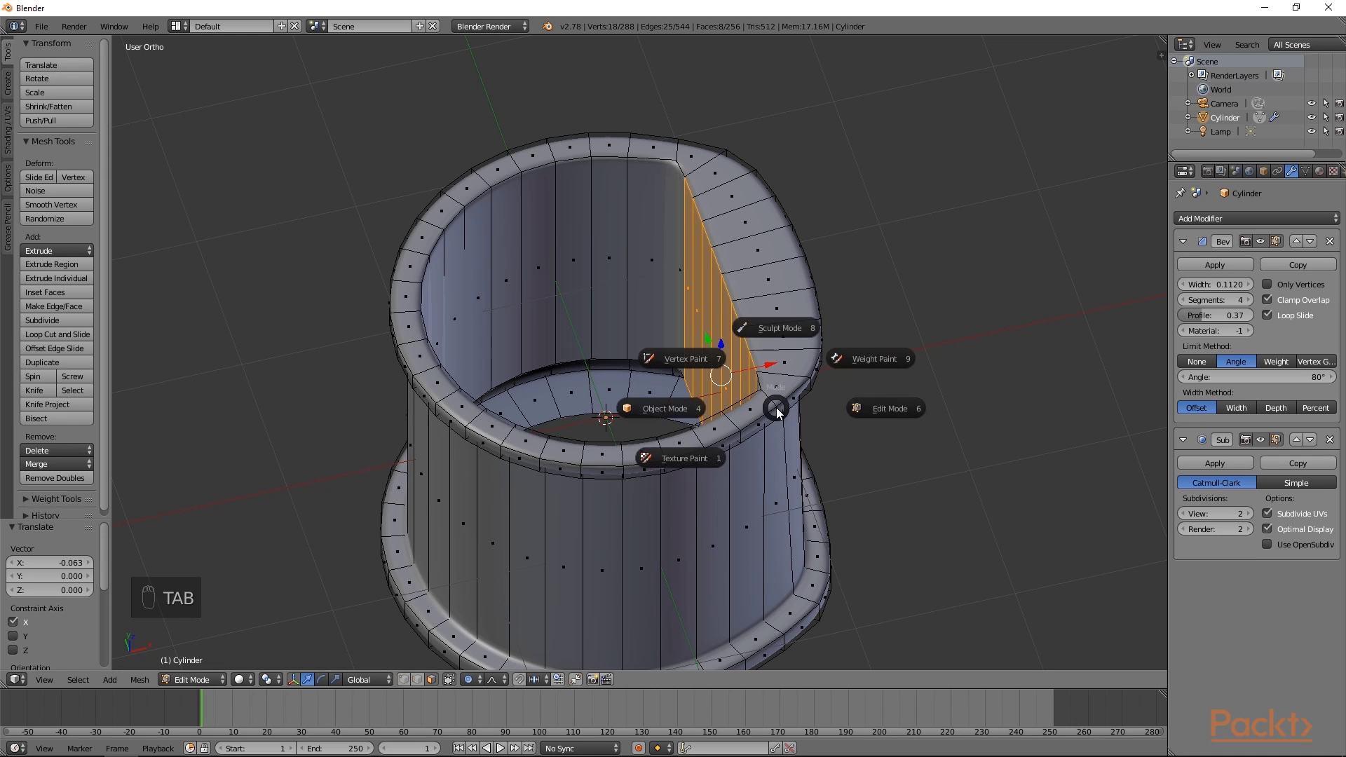
pyautogui.click(697, 412)
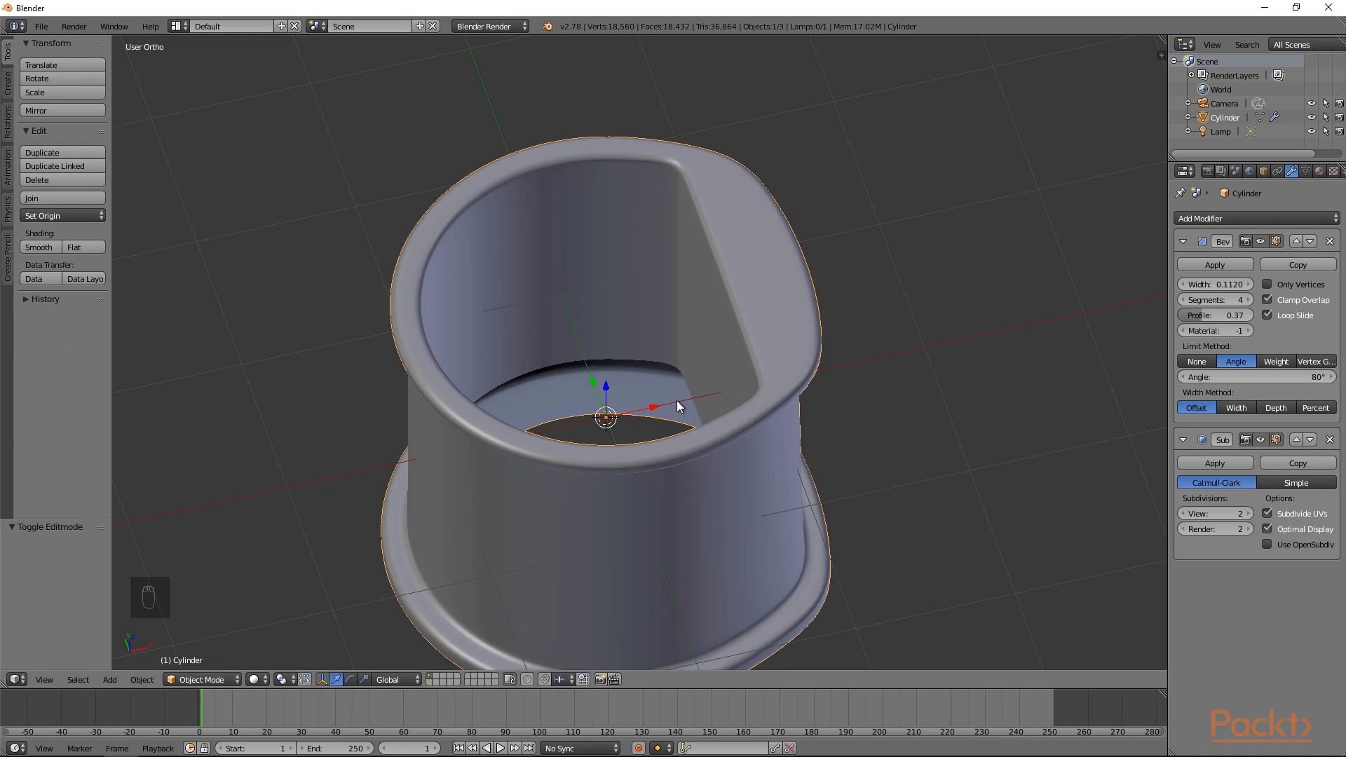
# - Add a UV sphere inside the container and rotate it 90° about the Y axis
pyautogui.hotkey('shift', 'a')
pyautogui.moveTo(676, 401)
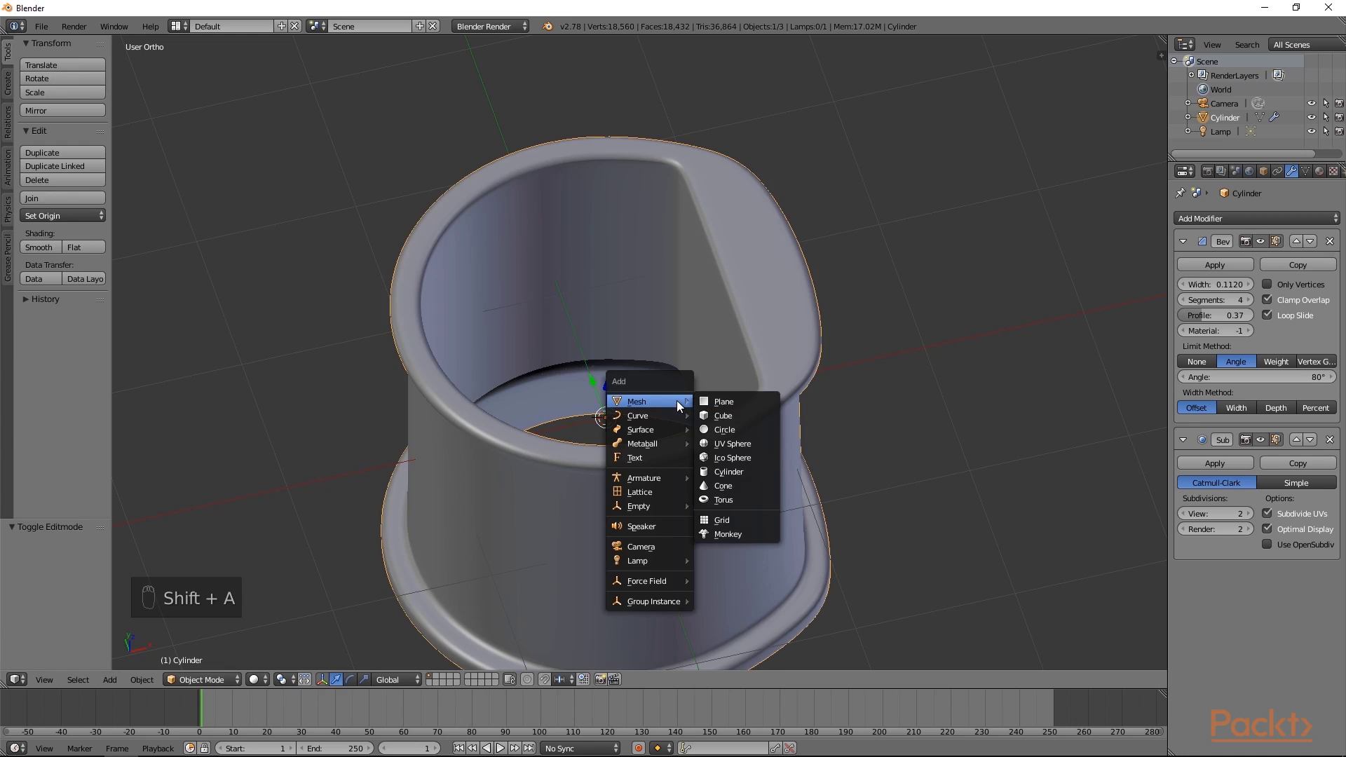
pyautogui.click(734, 445)
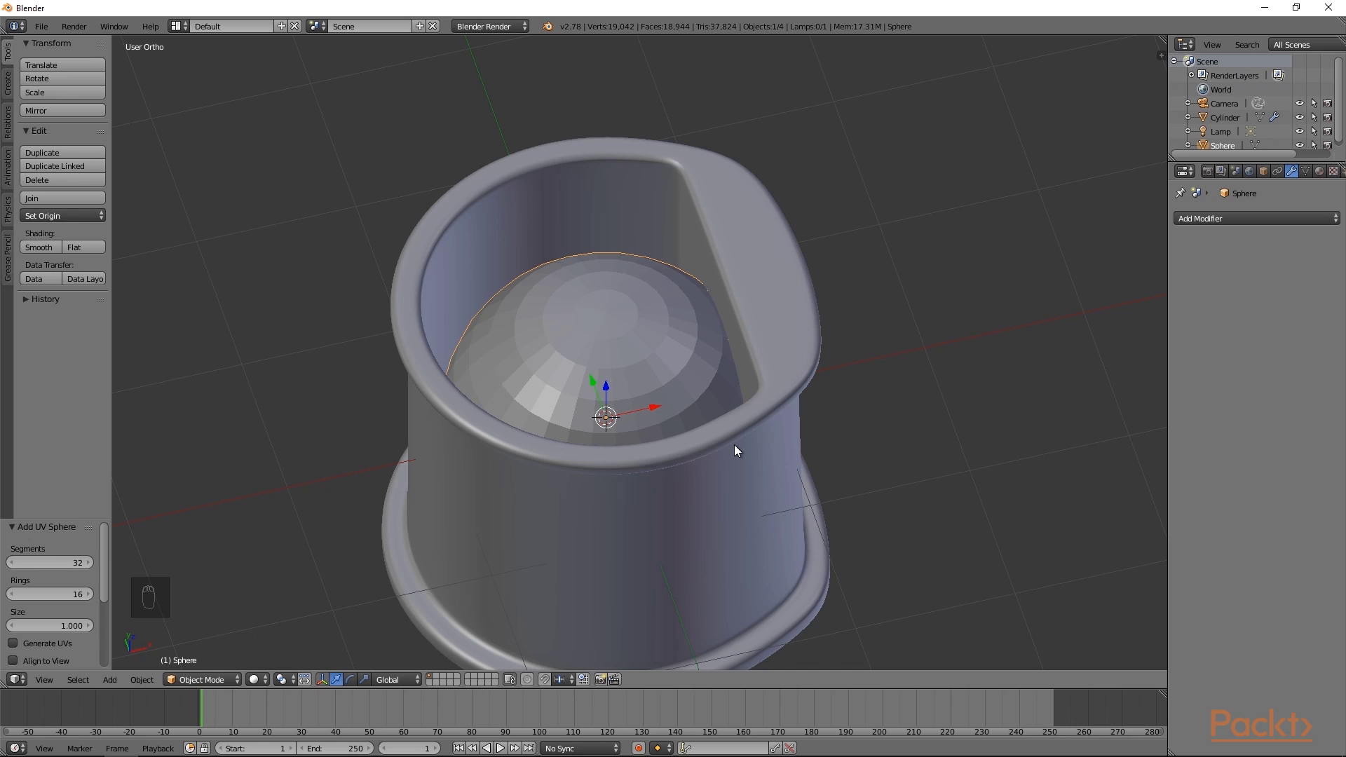
pyautogui.press('r')
pyautogui.write('y')
pyautogui.write('90')
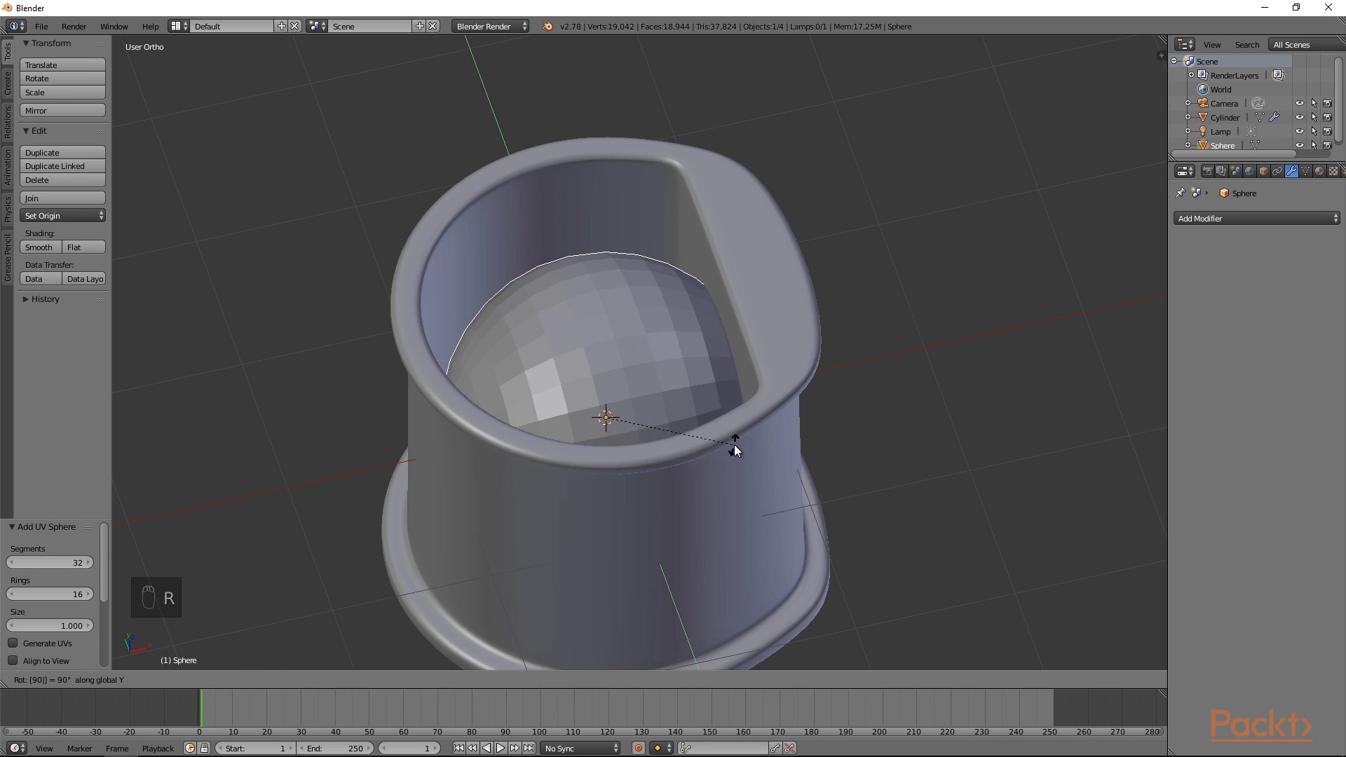
pyautogui.press('Return')
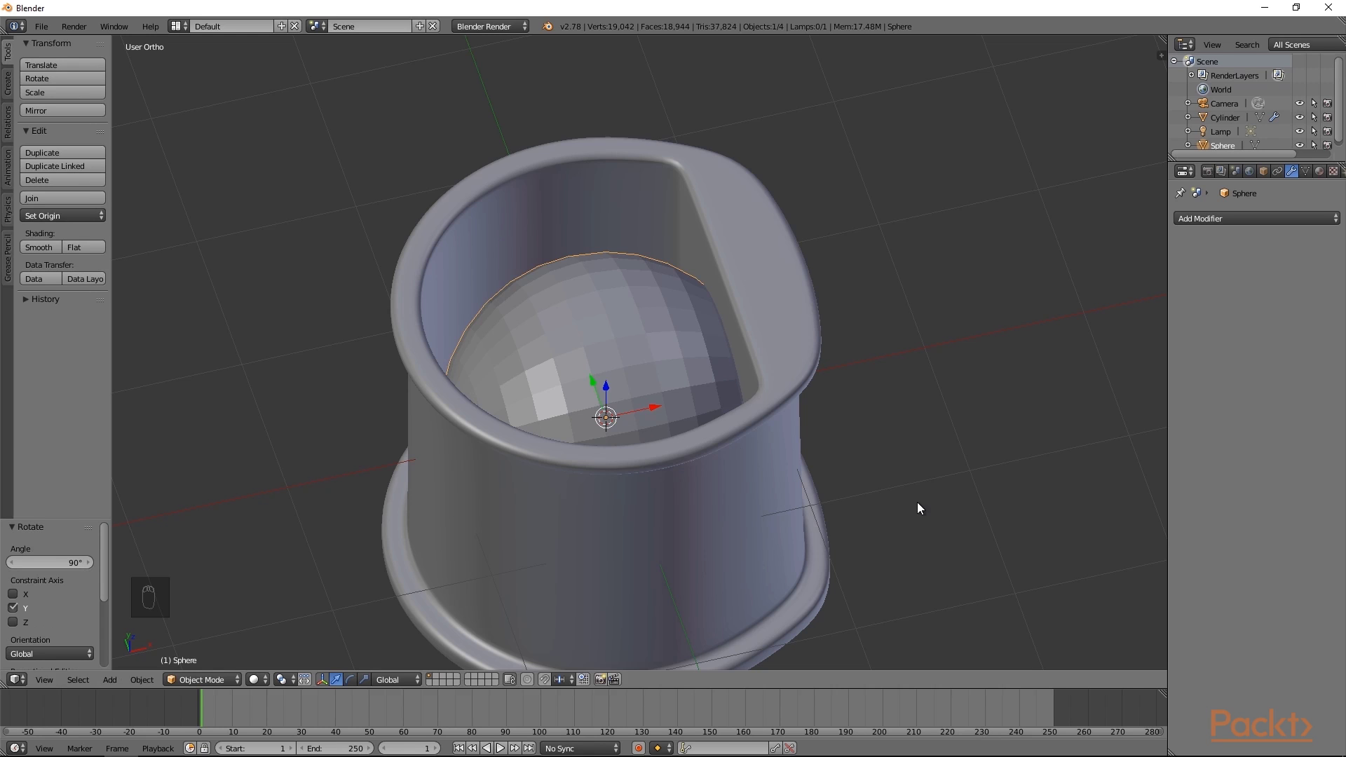
# - Scale the sphere to about 0.285 and move it about 1.017 along X into the thickened front wall
pyautogui.press('s')
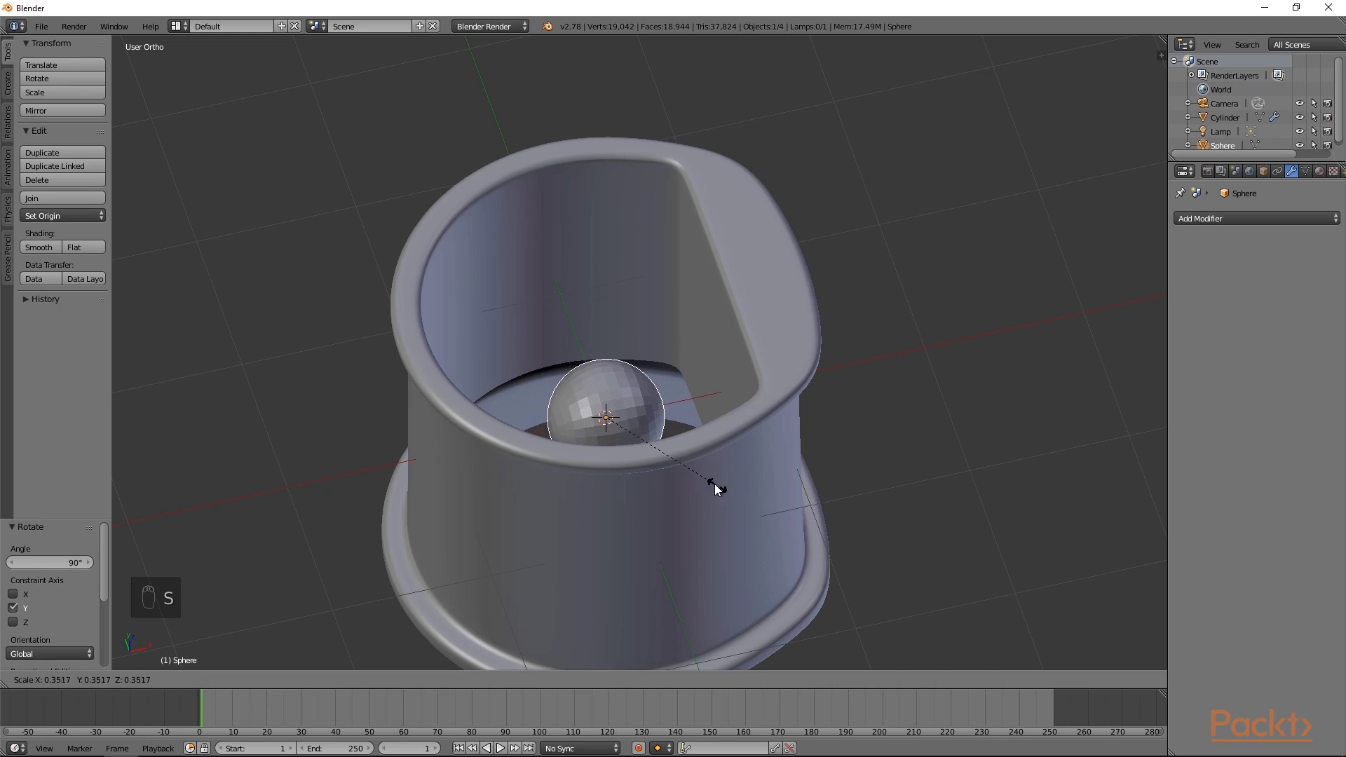
pyautogui.click(677, 454)
pyautogui.press('g')
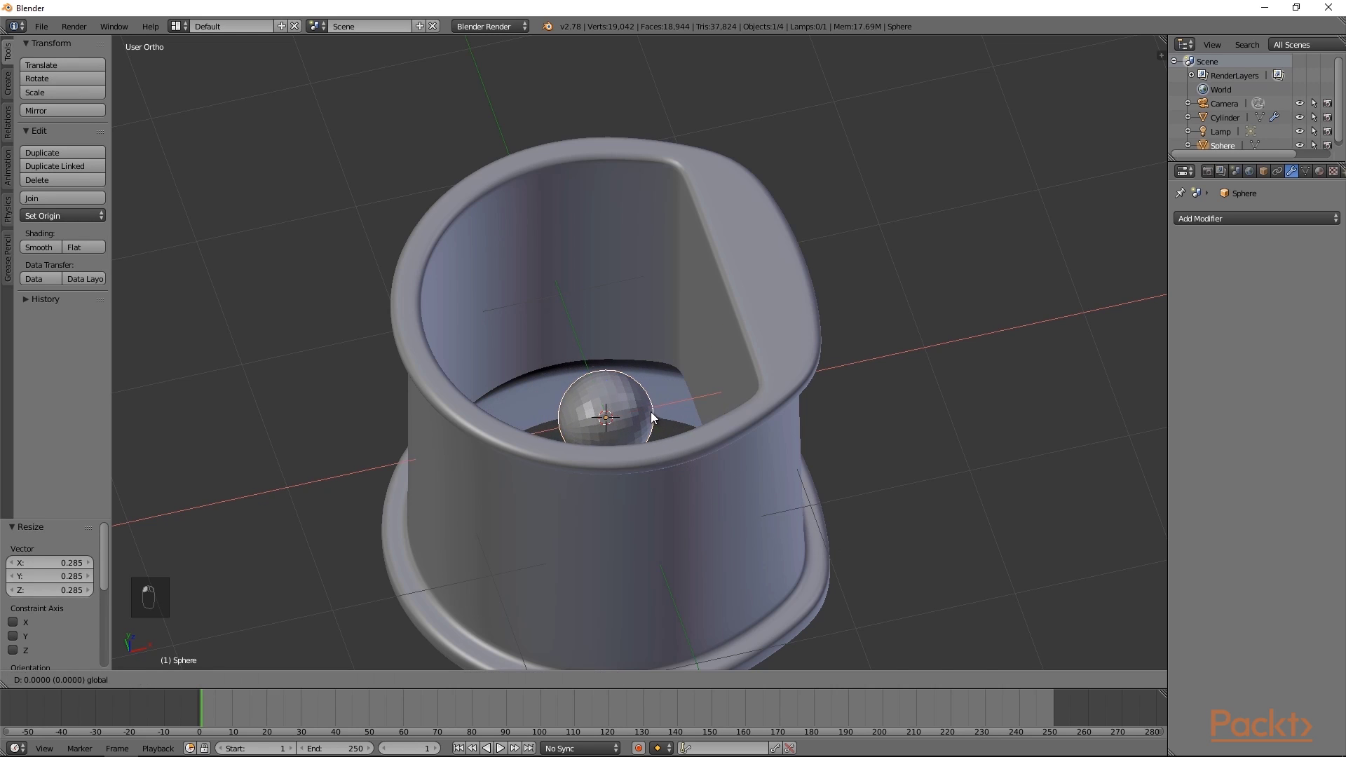
pyautogui.click(823, 424)
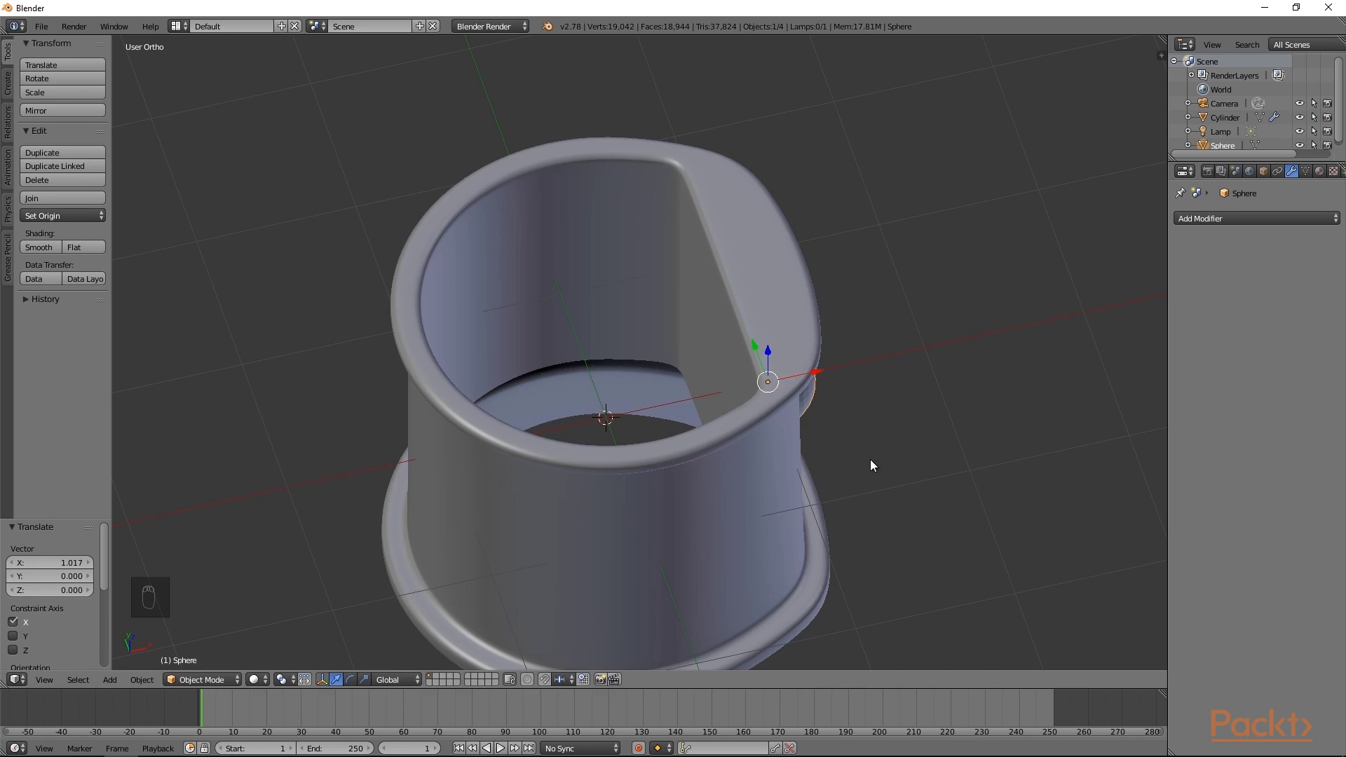
# - Scale the sphere up by about 1.2, then shift it sideways along Y and about -0.538 along Z on the front wall
pyautogui.moveTo(917, 519); pyautogui.dragTo(667, 468, button='middle')
pyautogui.press('s')
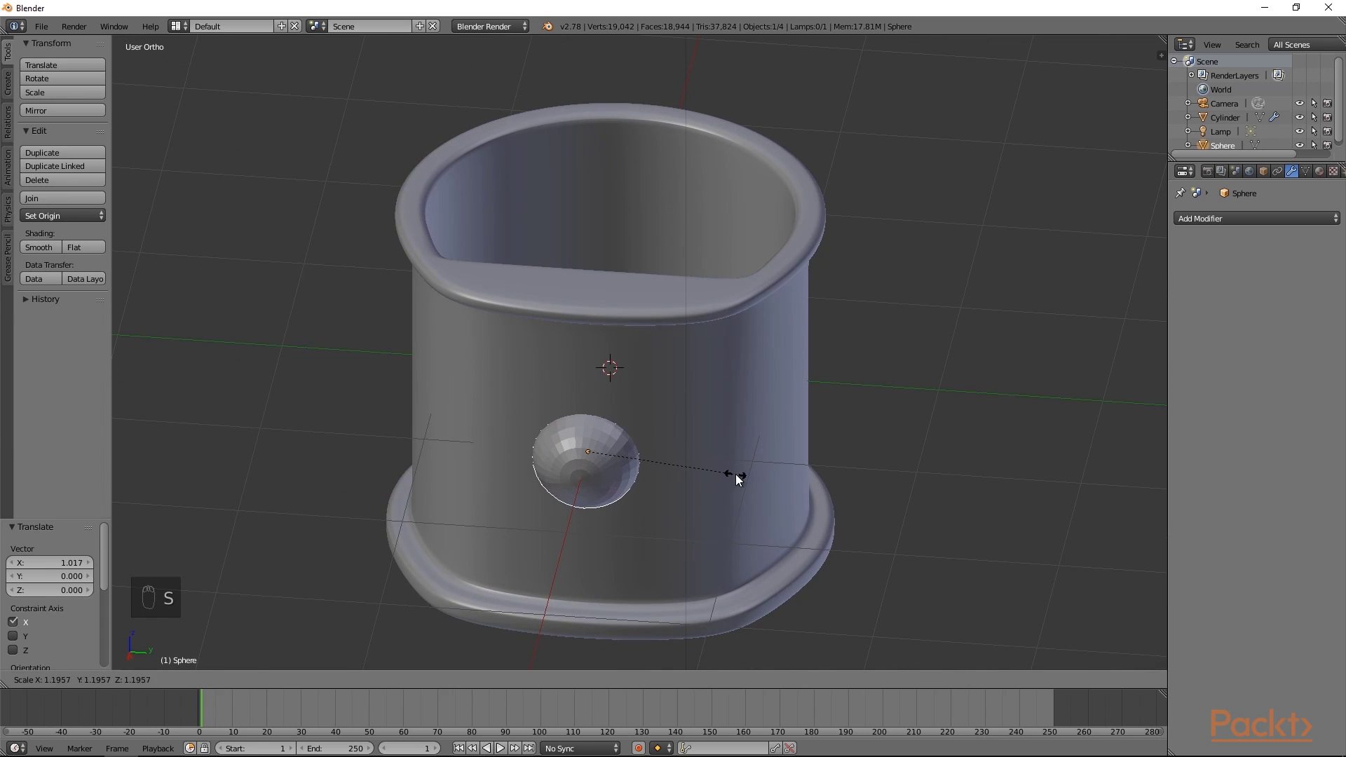
pyautogui.click(731, 476)
pyautogui.moveTo(635, 460); pyautogui.dragTo(702, 470)
pyautogui.moveTo(651, 414); pyautogui.dragTo(652, 490)
# - Move the container's flat inner wall faces about -0.046 along X in Edit Mode and return to Object Mode
pyautogui.moveTo(657, 481); pyautogui.dragTo(621, 406, button='middle')
pyautogui.moveTo(630, 357); pyautogui.dragTo(601, 494, button='middle')
pyautogui.moveTo(680, 354); pyautogui.dragTo(565, 336, button='middle')
pyautogui.moveTo(712, 282); pyautogui.dragTo(706, 294, button='middle')
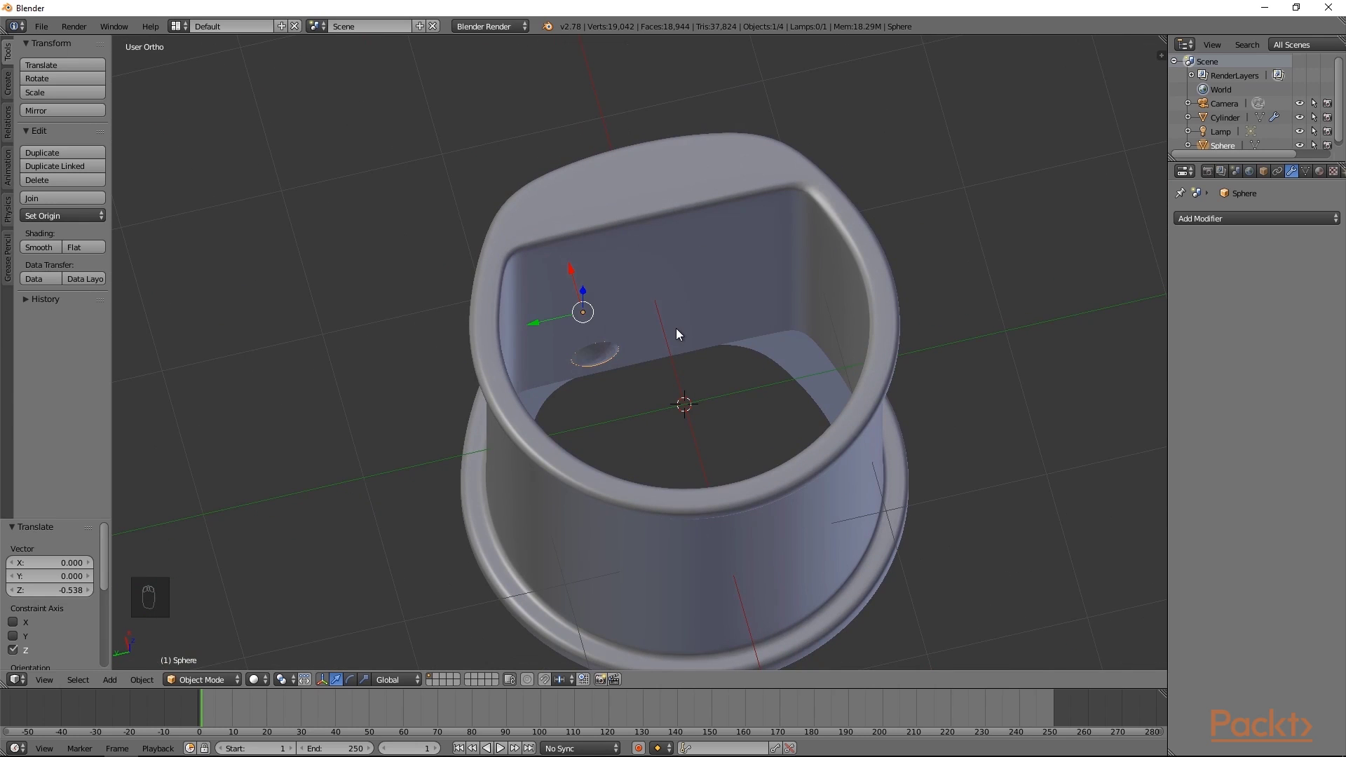
pyautogui.rightClick(672, 214)
pyautogui.press('Tab')
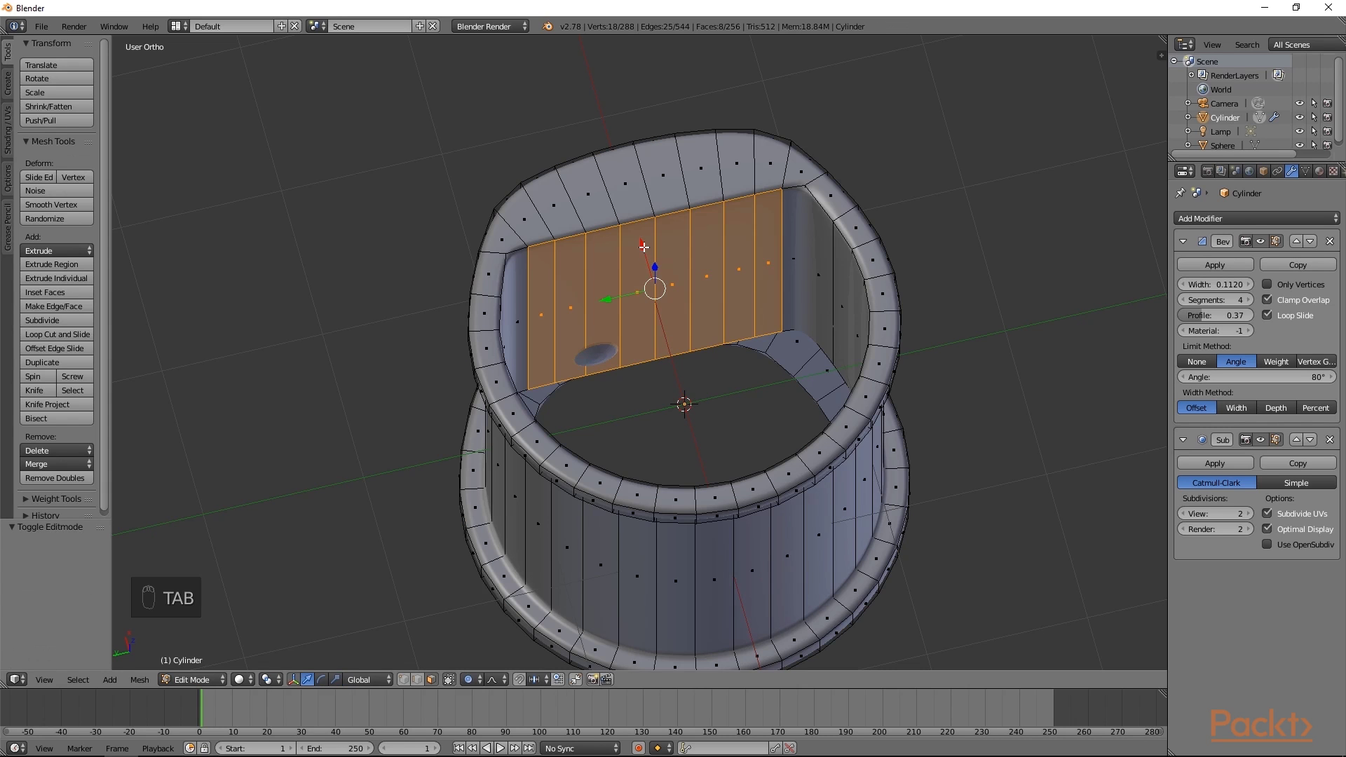
pyautogui.moveTo(643, 247); pyautogui.dragTo(647, 253)
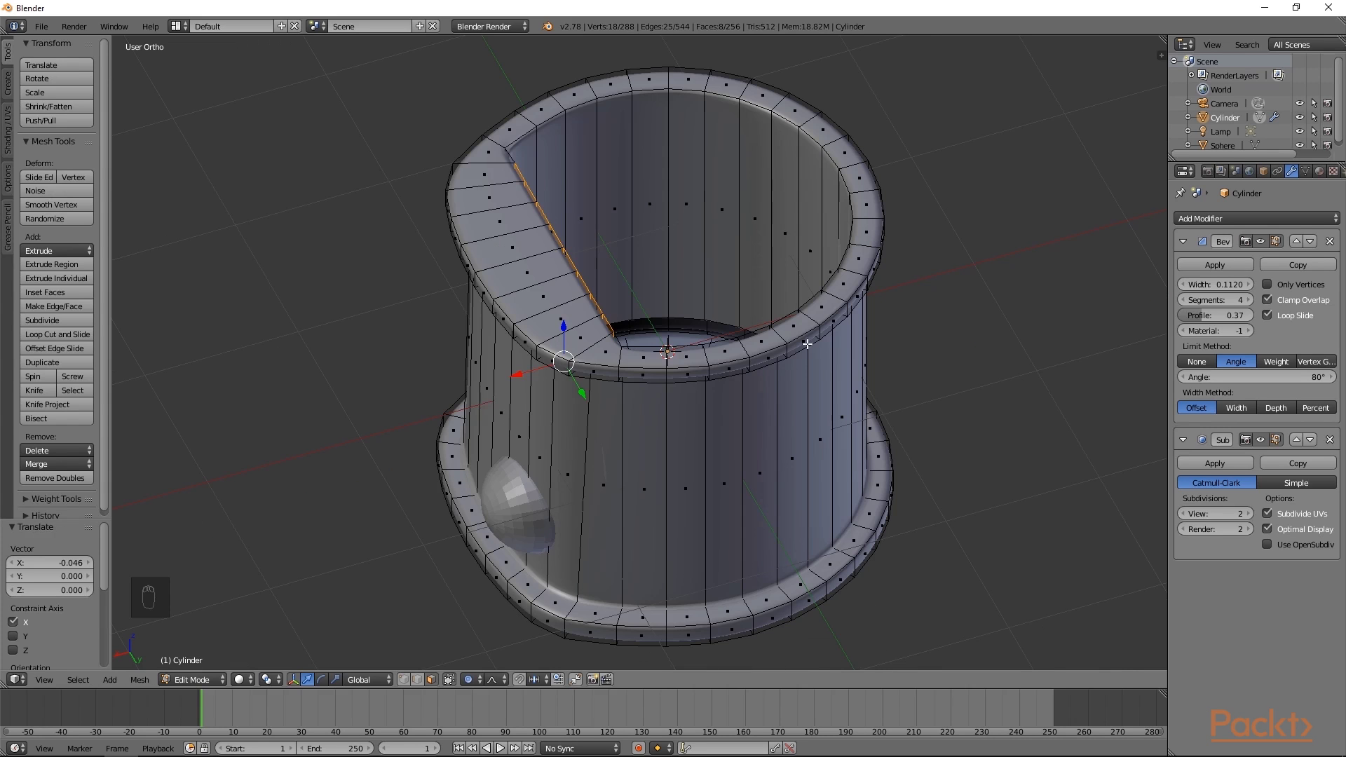
pyautogui.press('Tab')
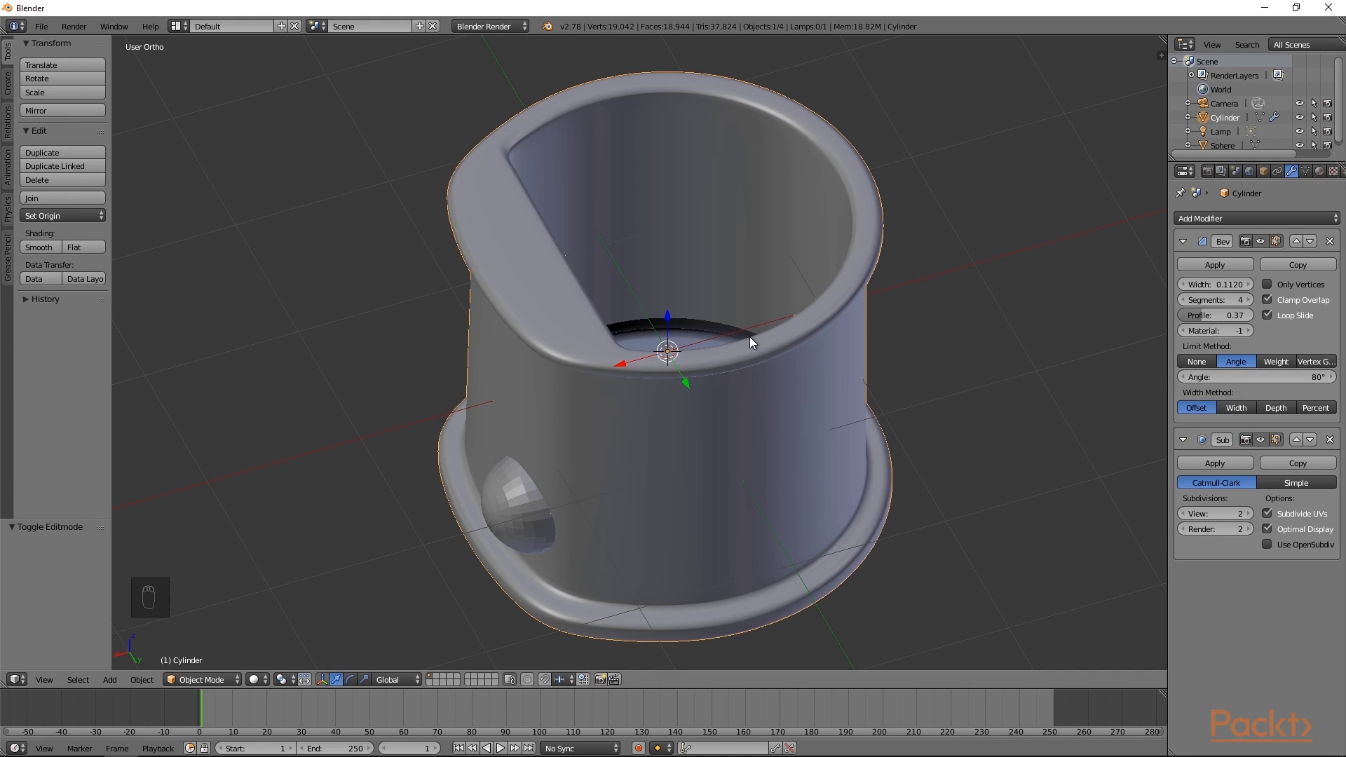
pyautogui.moveTo(769, 327); pyautogui.dragTo(748, 363, button='middle')
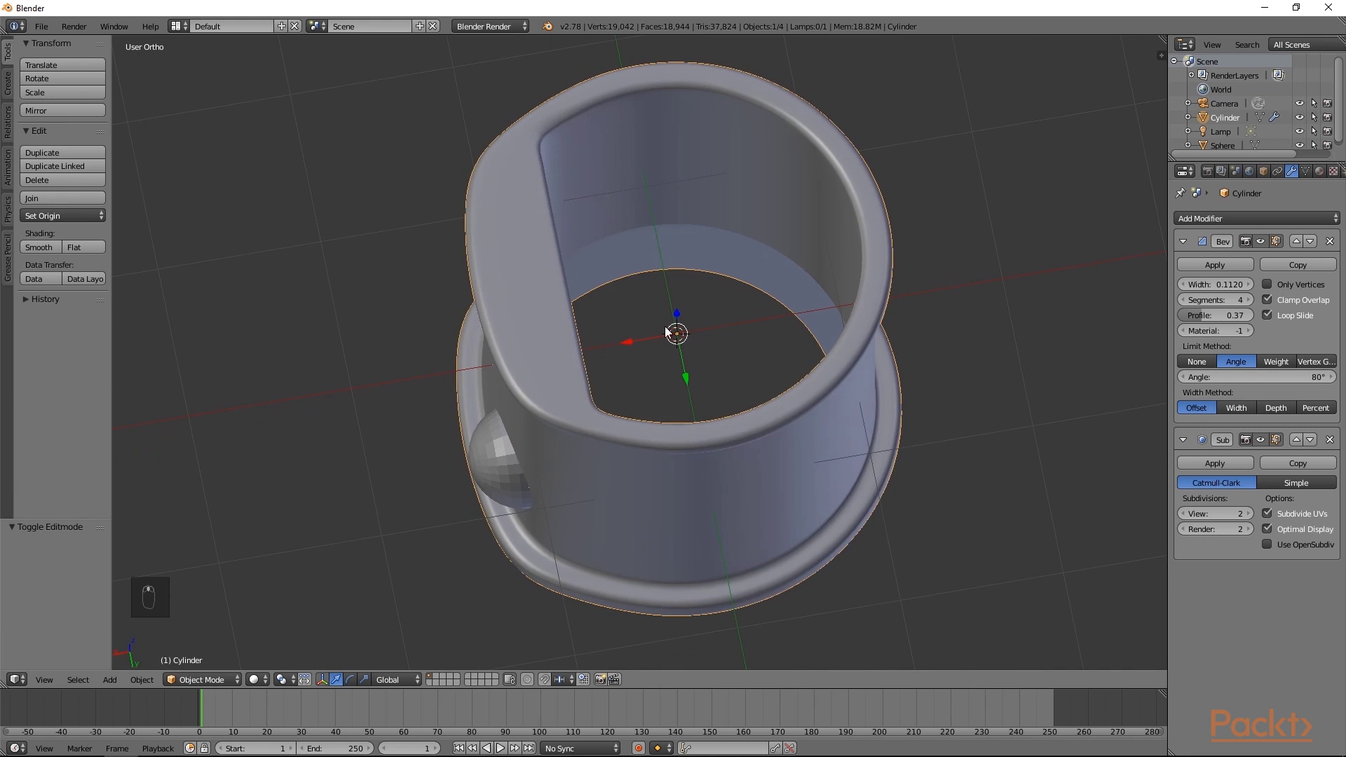
pyautogui.moveTo(693, 499); pyautogui.dragTo(730, 474, button='middle')
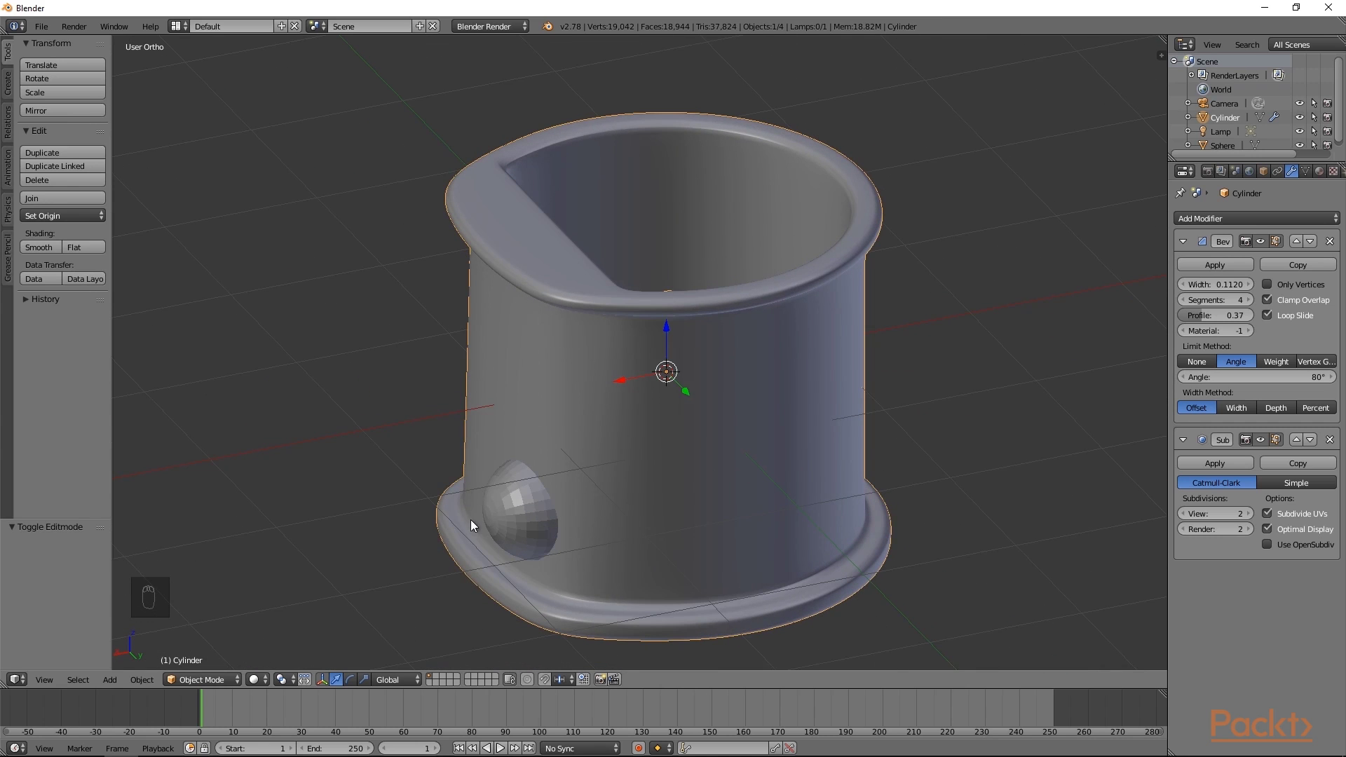
# - Hide the sphere and select the container
pyautogui.rightClick(523, 516)
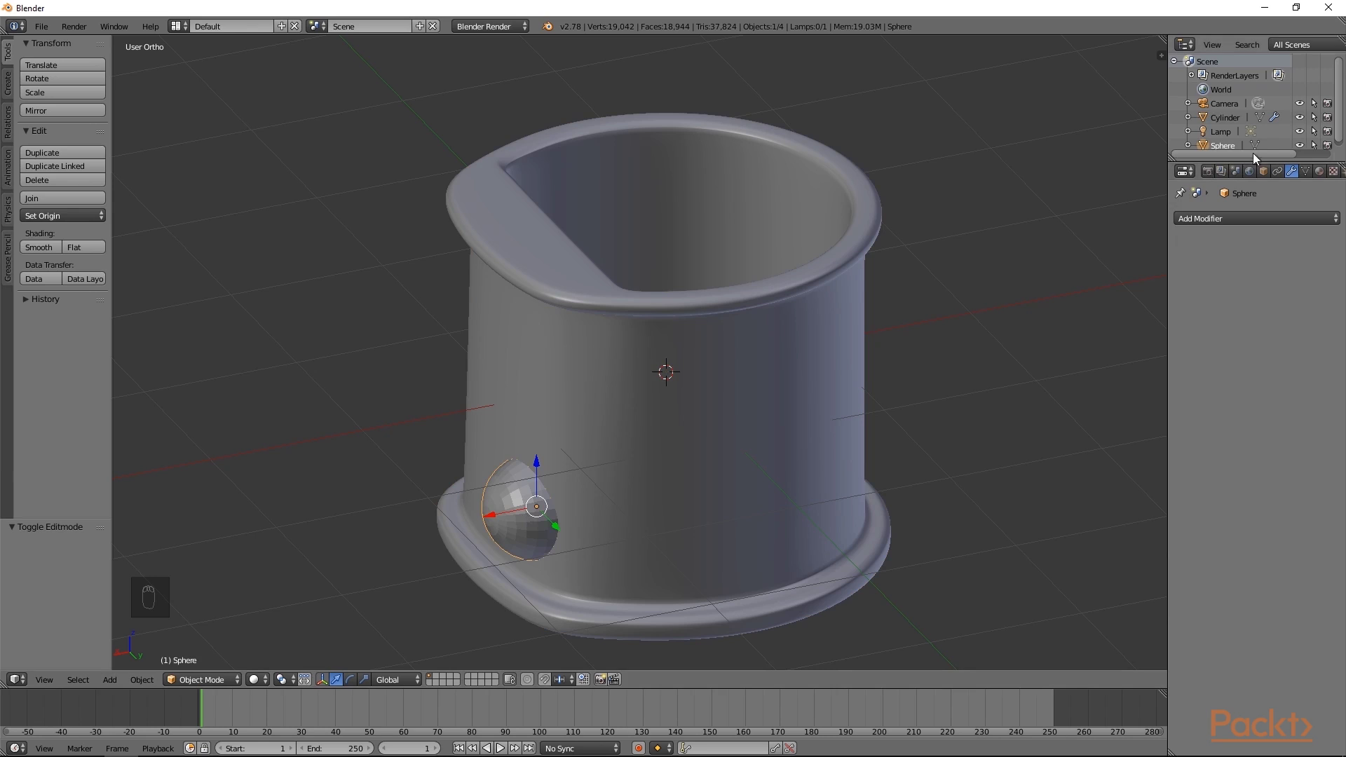
pyautogui.press('h')
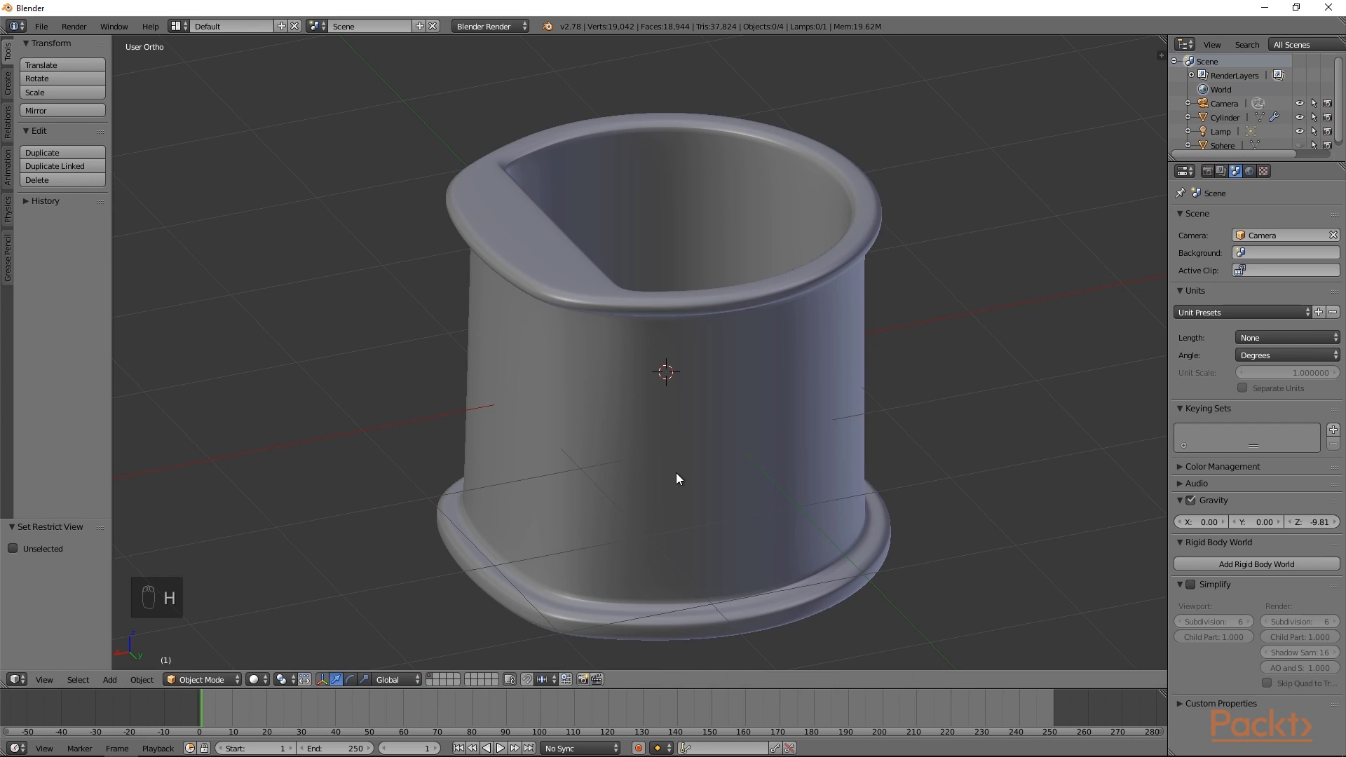
pyautogui.rightClick(602, 322)
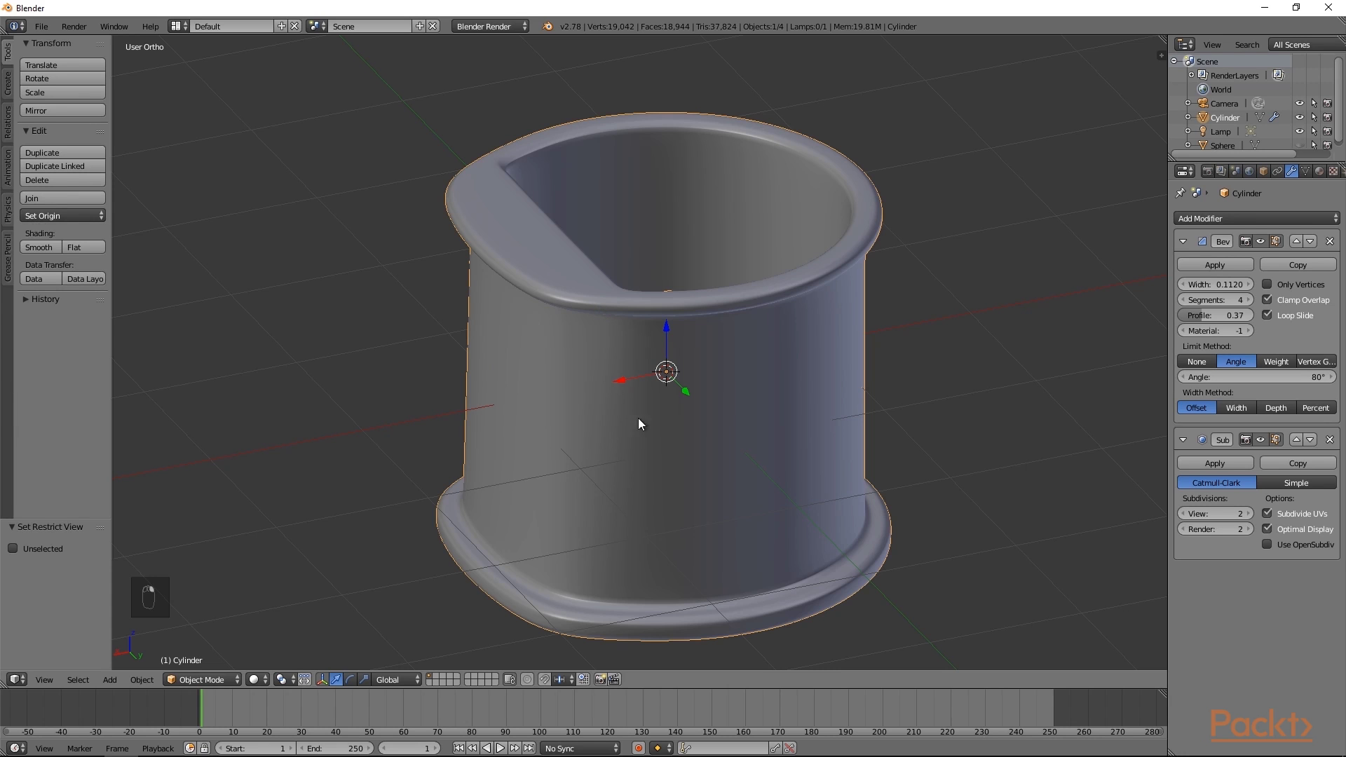
# - Set the container's Bevel modifier to the Width method while inspecting the inner wall edges in Edit Mode
pyautogui.moveTo(716, 309); pyautogui.dragTo(632, 367, button='middle')
pyautogui.press('Tab')
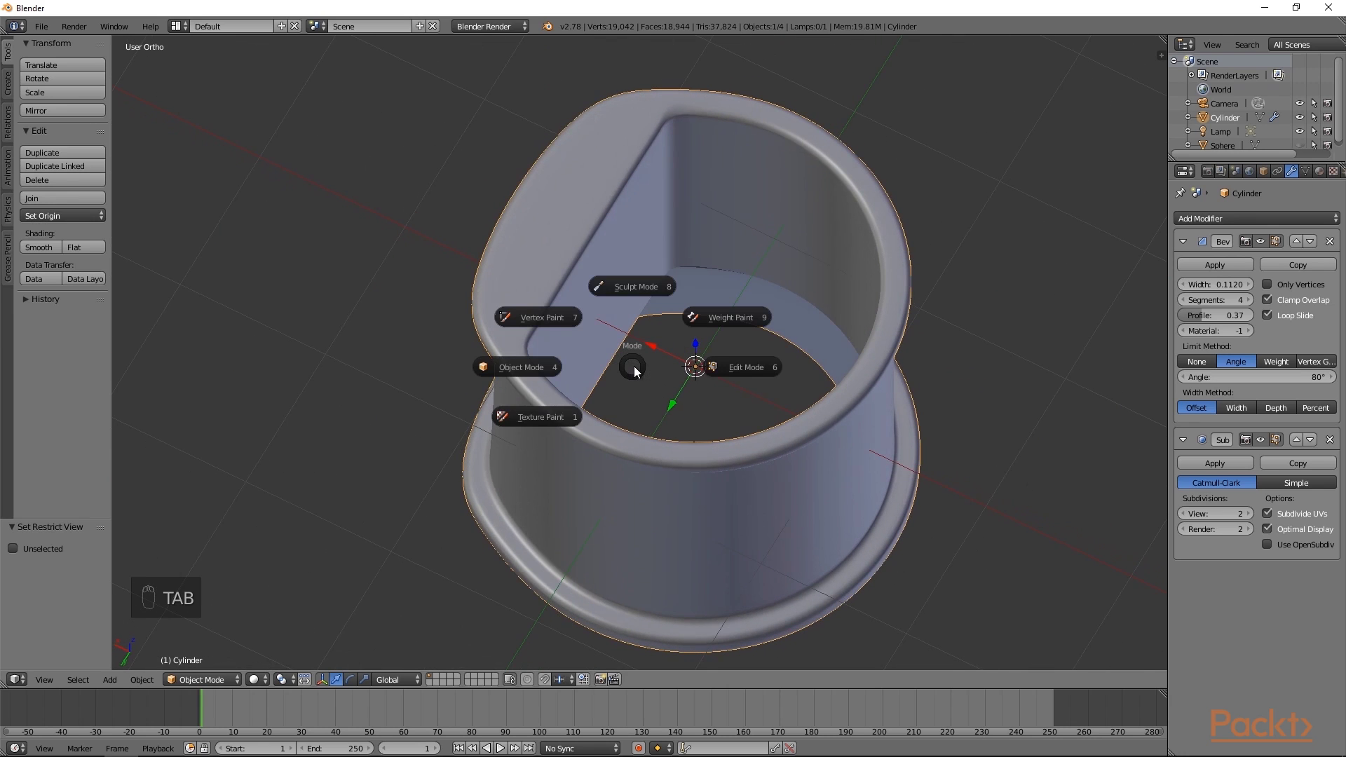
pyautogui.click(716, 368)
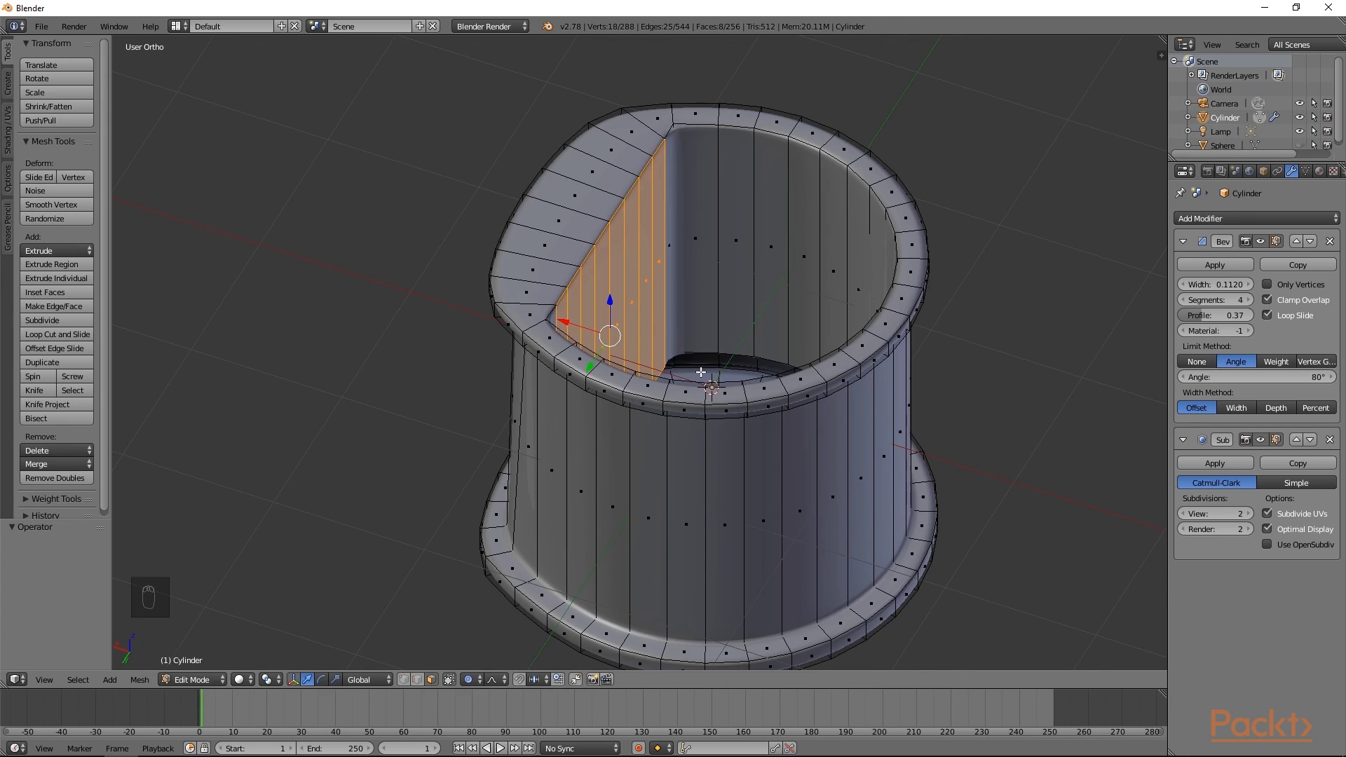
pyautogui.scroll(5, 630, 368)
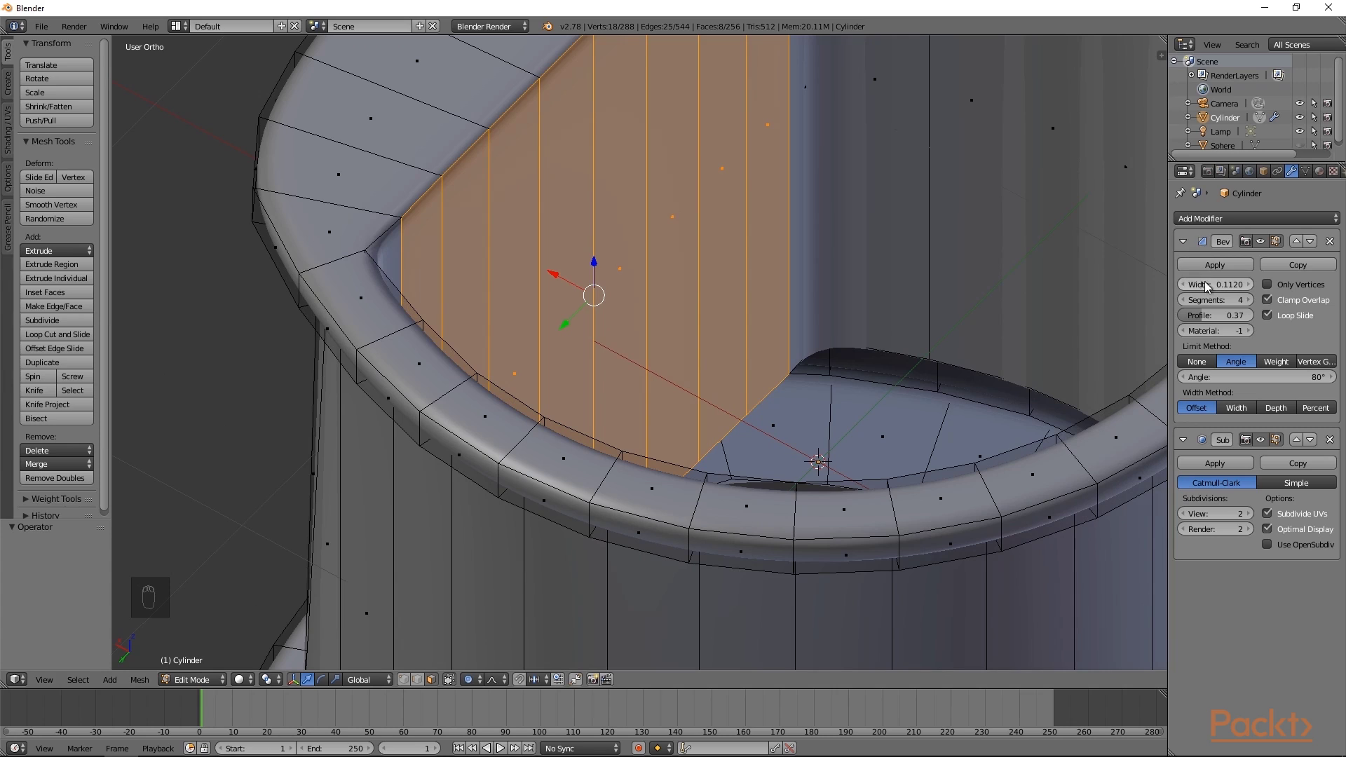
pyautogui.click(1235, 409)
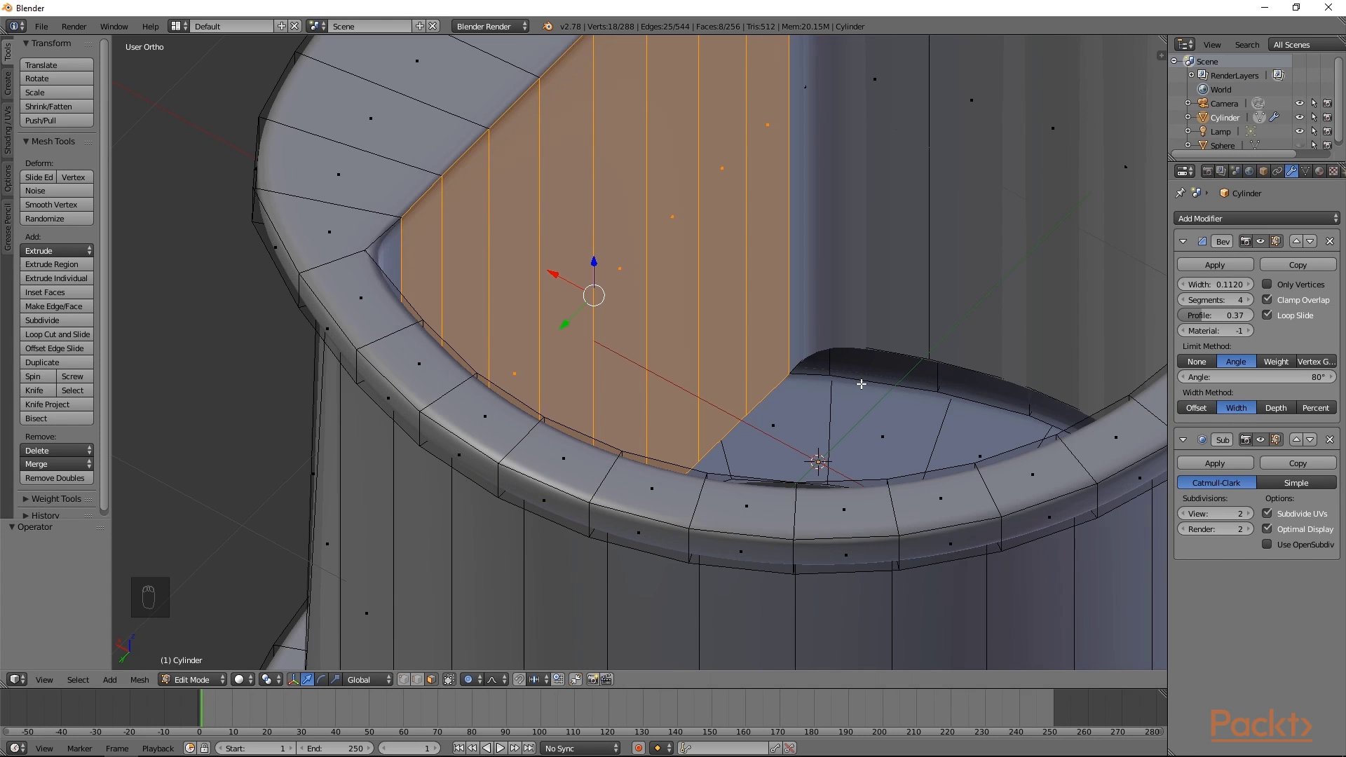
pyautogui.scroll(-6, 861, 384)
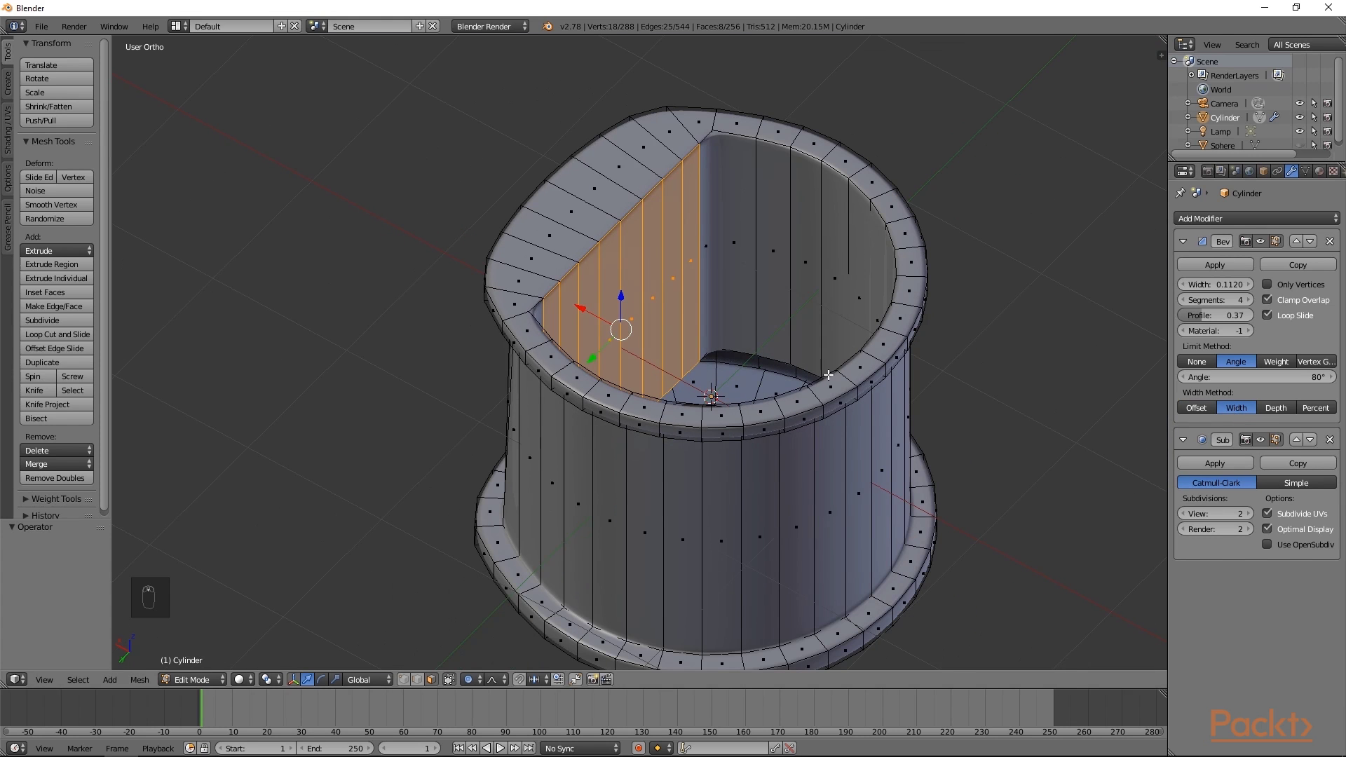
# - Return to Object Mode and apply the container's Bevel and Subdivision Surface modifiers
pyautogui.press('Tab')
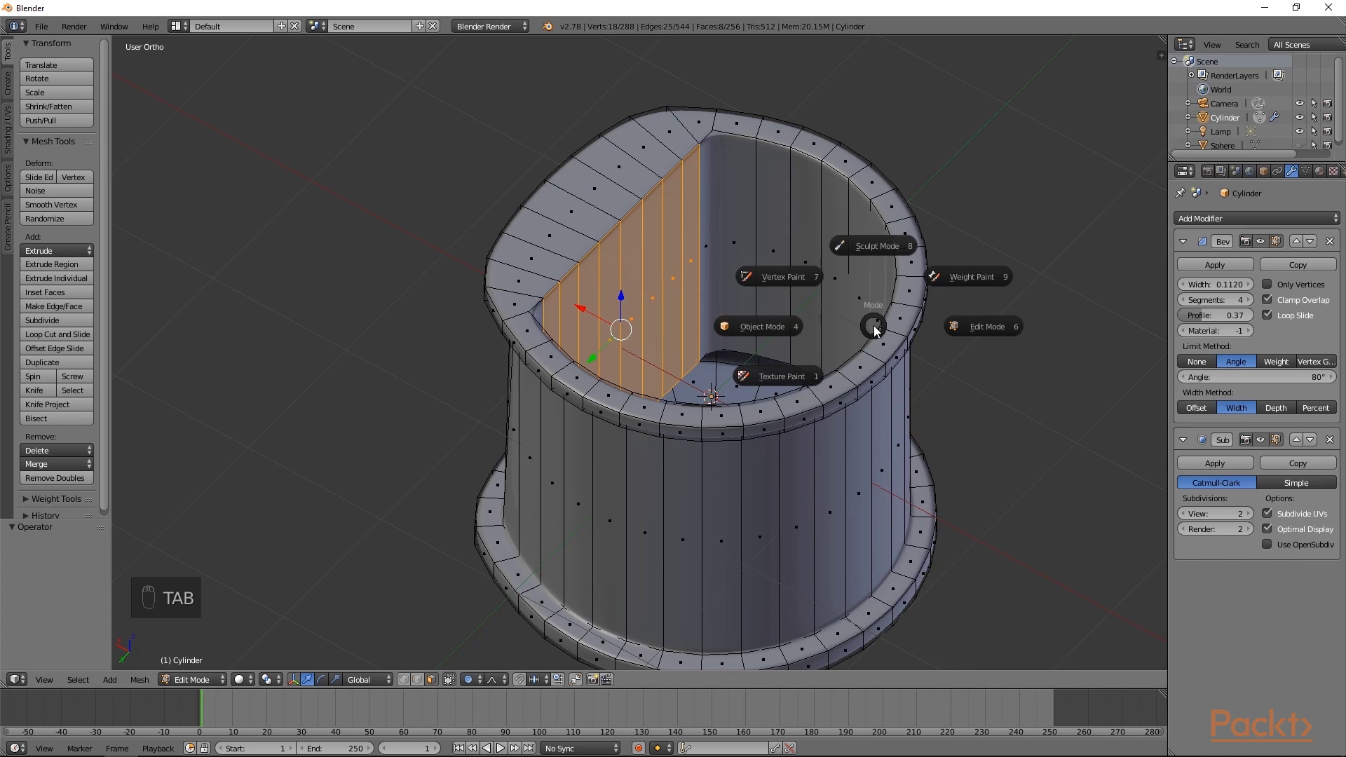
pyautogui.click(787, 326)
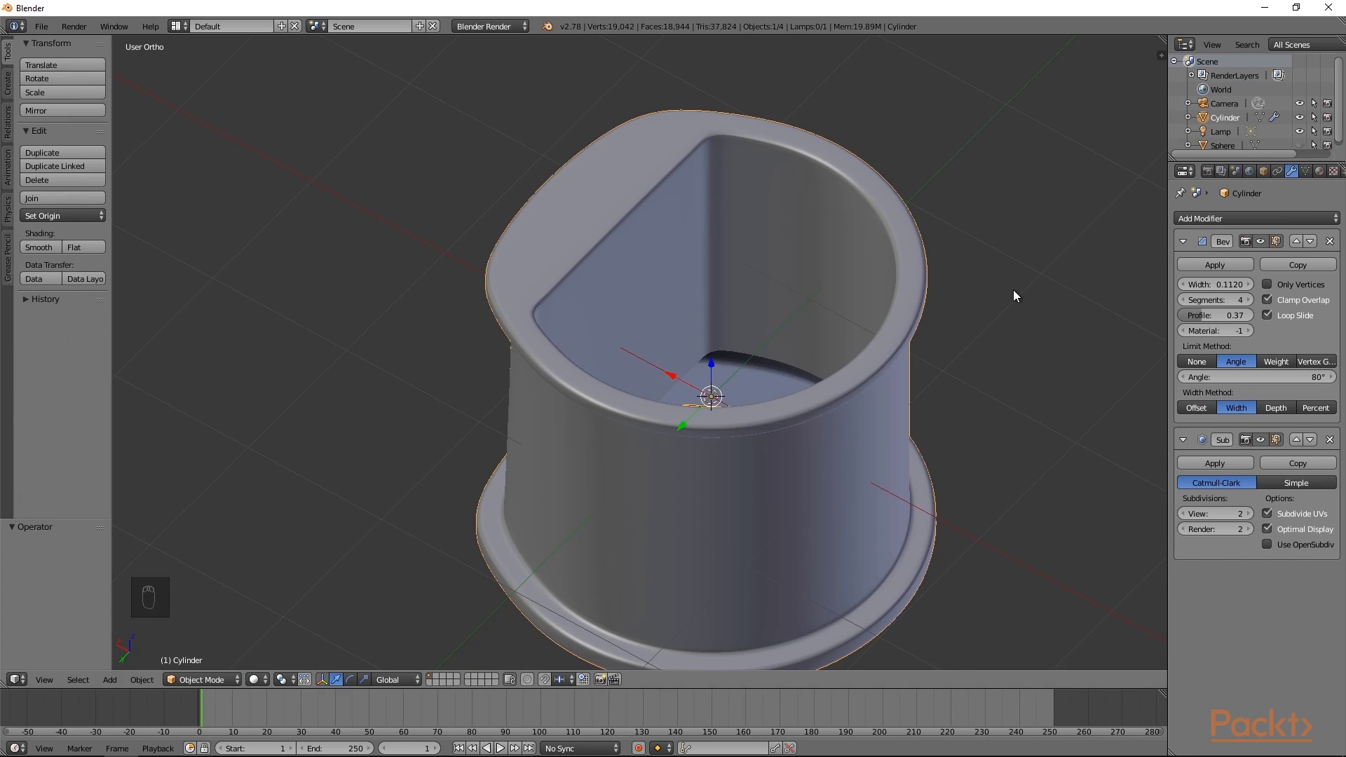
pyautogui.click(1213, 265)
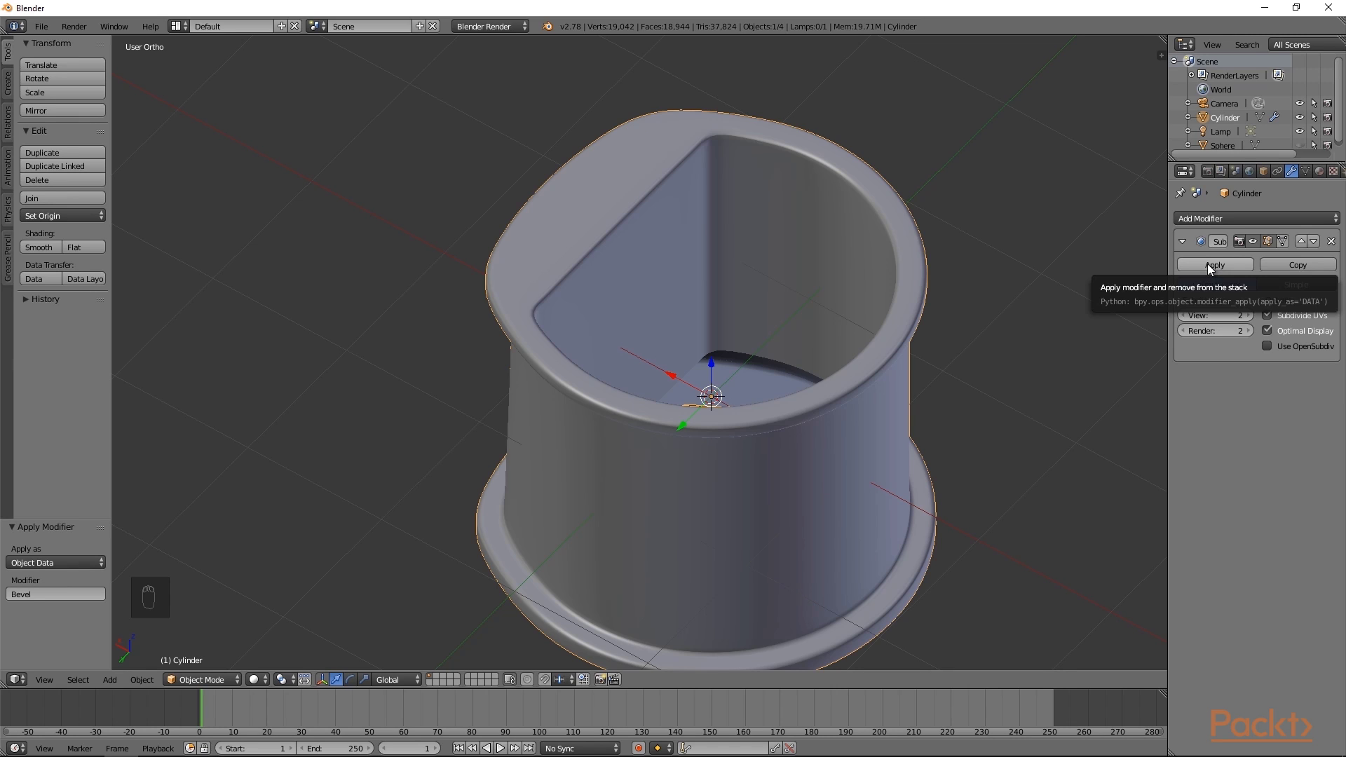
pyautogui.click(1208, 264)
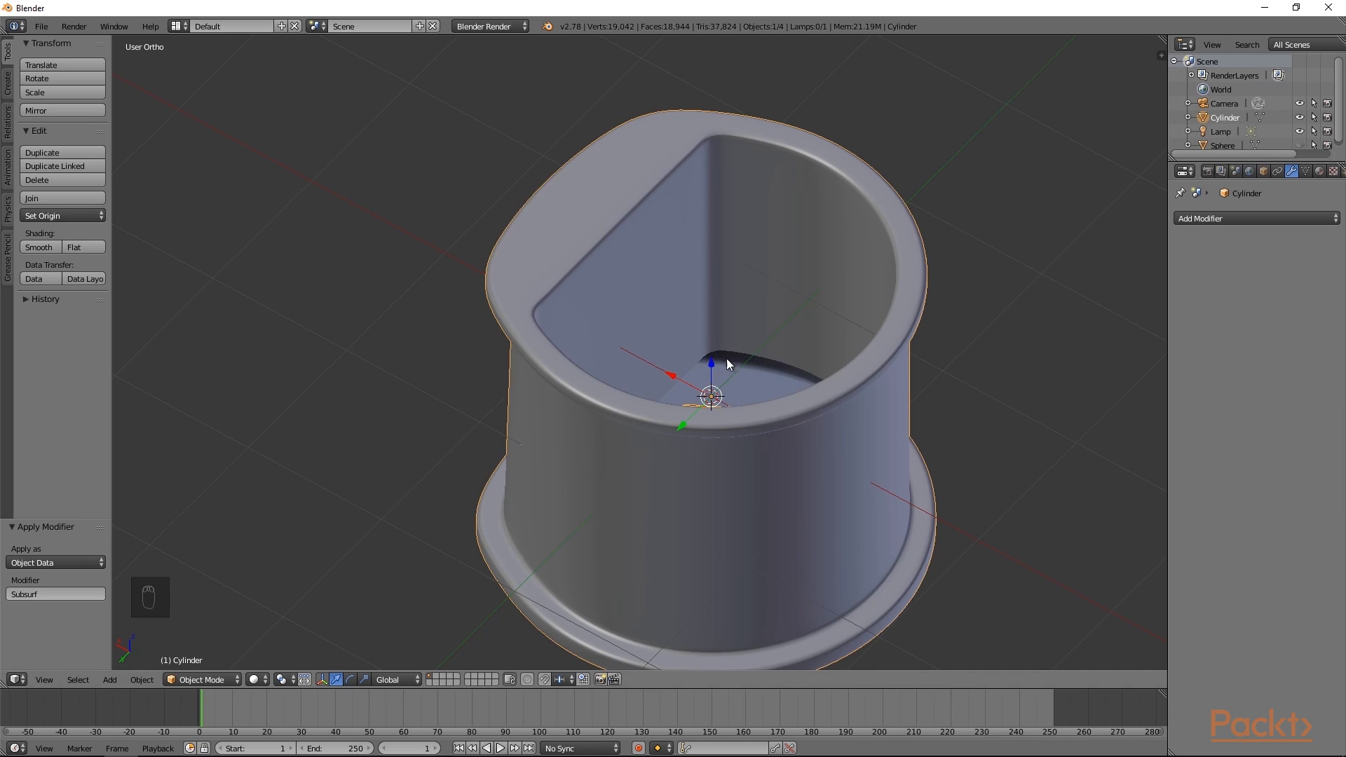
# - Select the edge loop around the lower end of the container's inner wall in Edit Mode and fill it with a face
pyautogui.press('Tab')
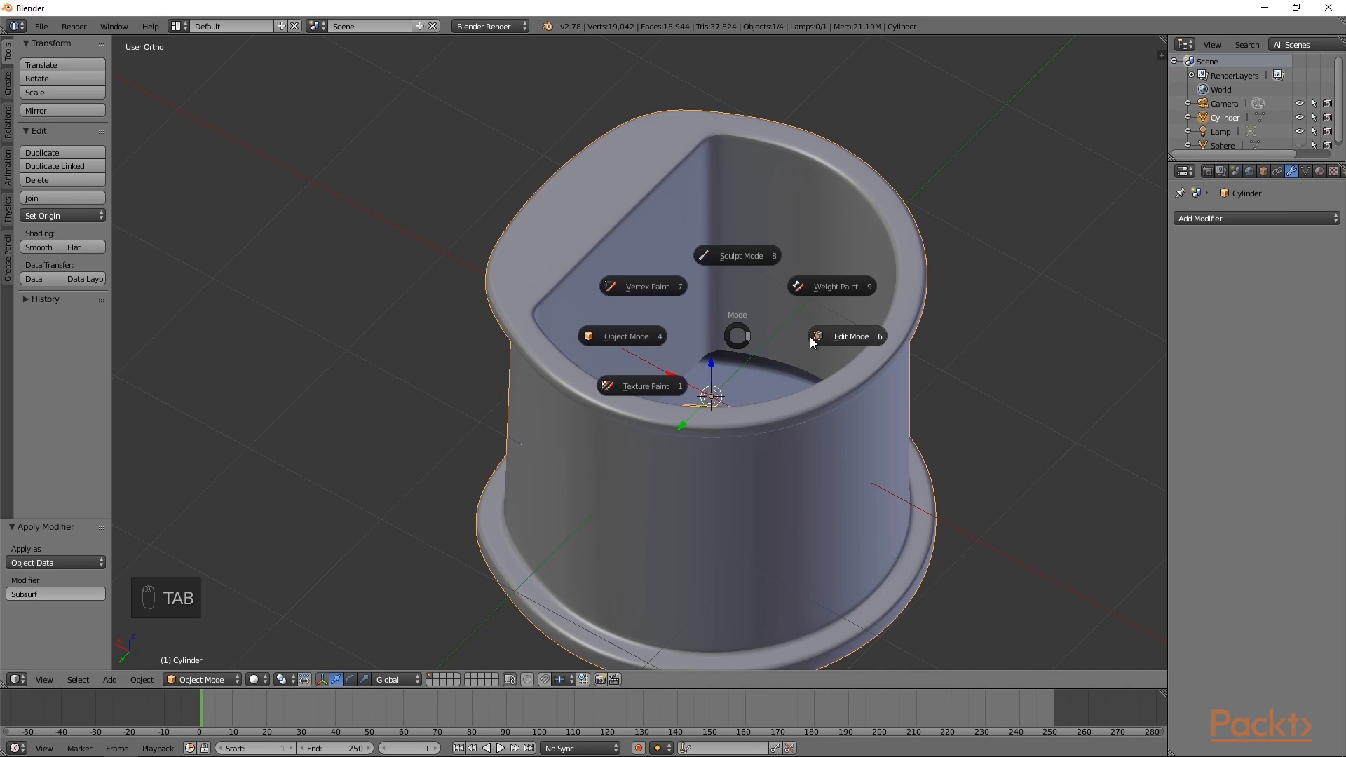
pyautogui.click(814, 338)
pyautogui.press('a')
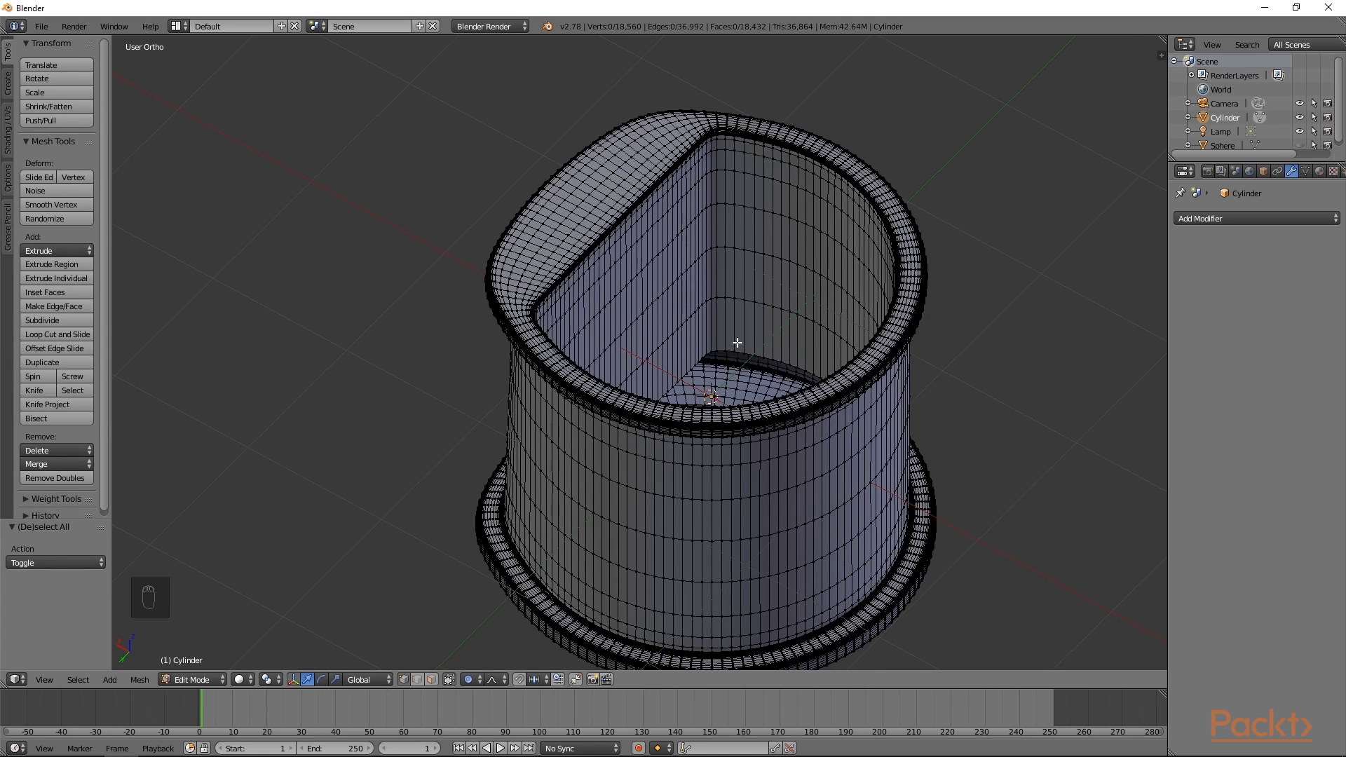
pyautogui.press('a')
pyautogui.press('a')
pyautogui.keyDown('alt'); pyautogui.rightClick(745, 352); pyautogui.keyUp('alt')
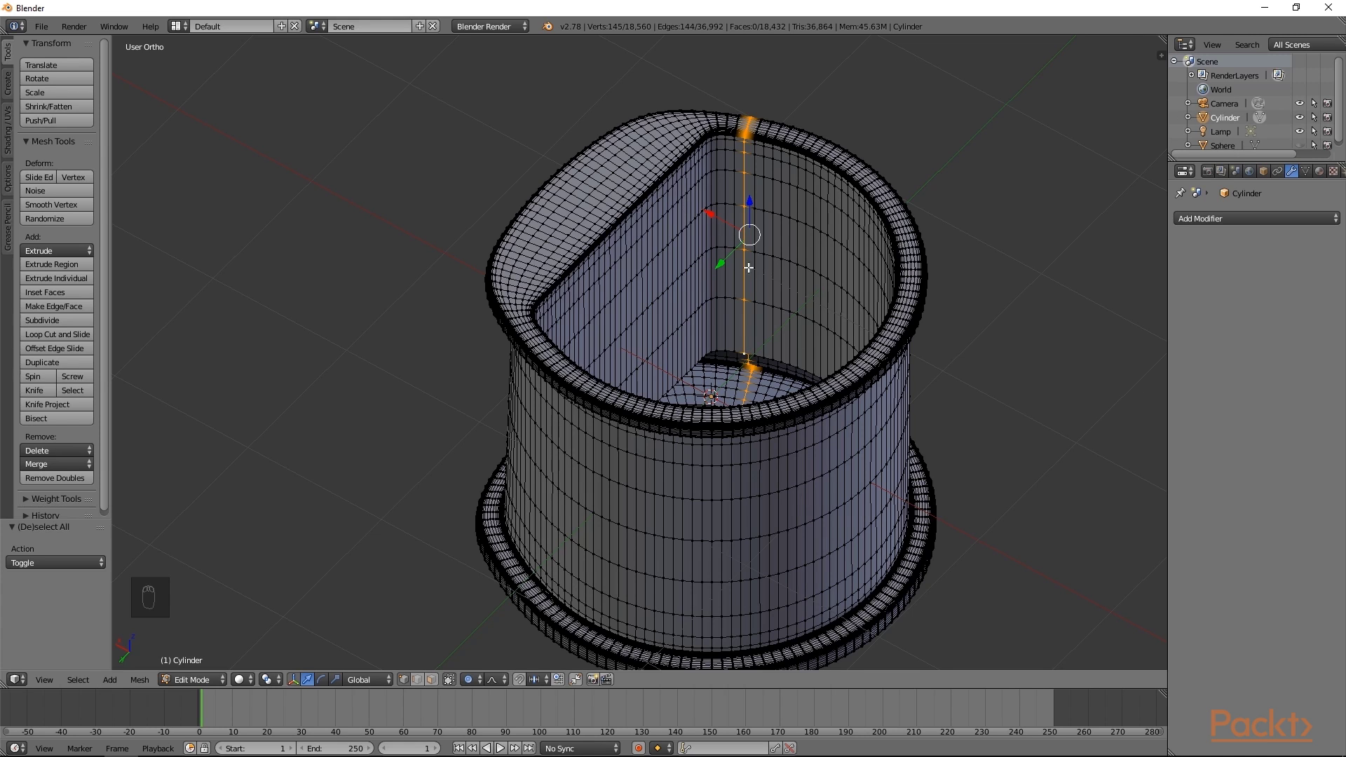
pyautogui.keyDown('alt'); pyautogui.rightClick(729, 350); pyautogui.keyUp('alt')
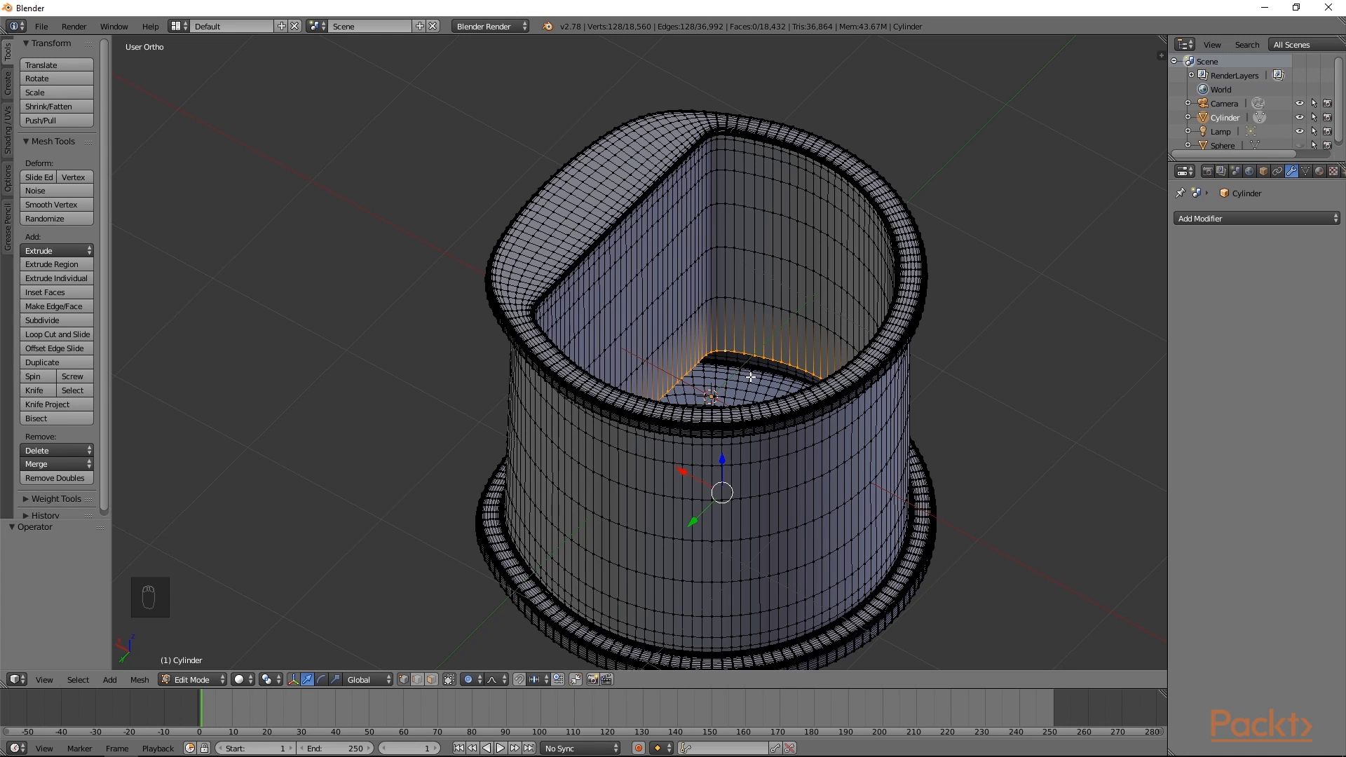
pyautogui.press('f')
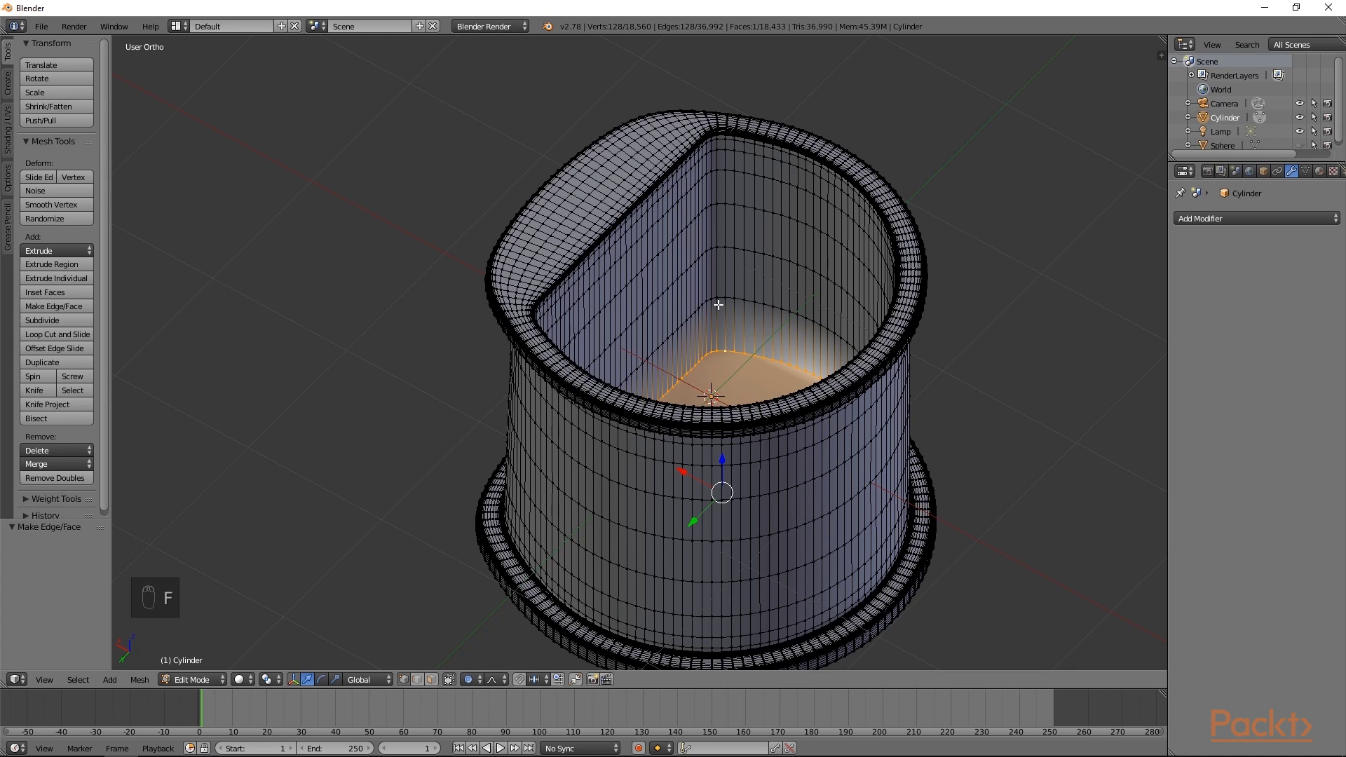
# - Fill the opening in the container's underside with a face from its inner edge loop and return to Object Mode
pyautogui.moveTo(775, 514); pyautogui.dragTo(649, 361, button='middle')
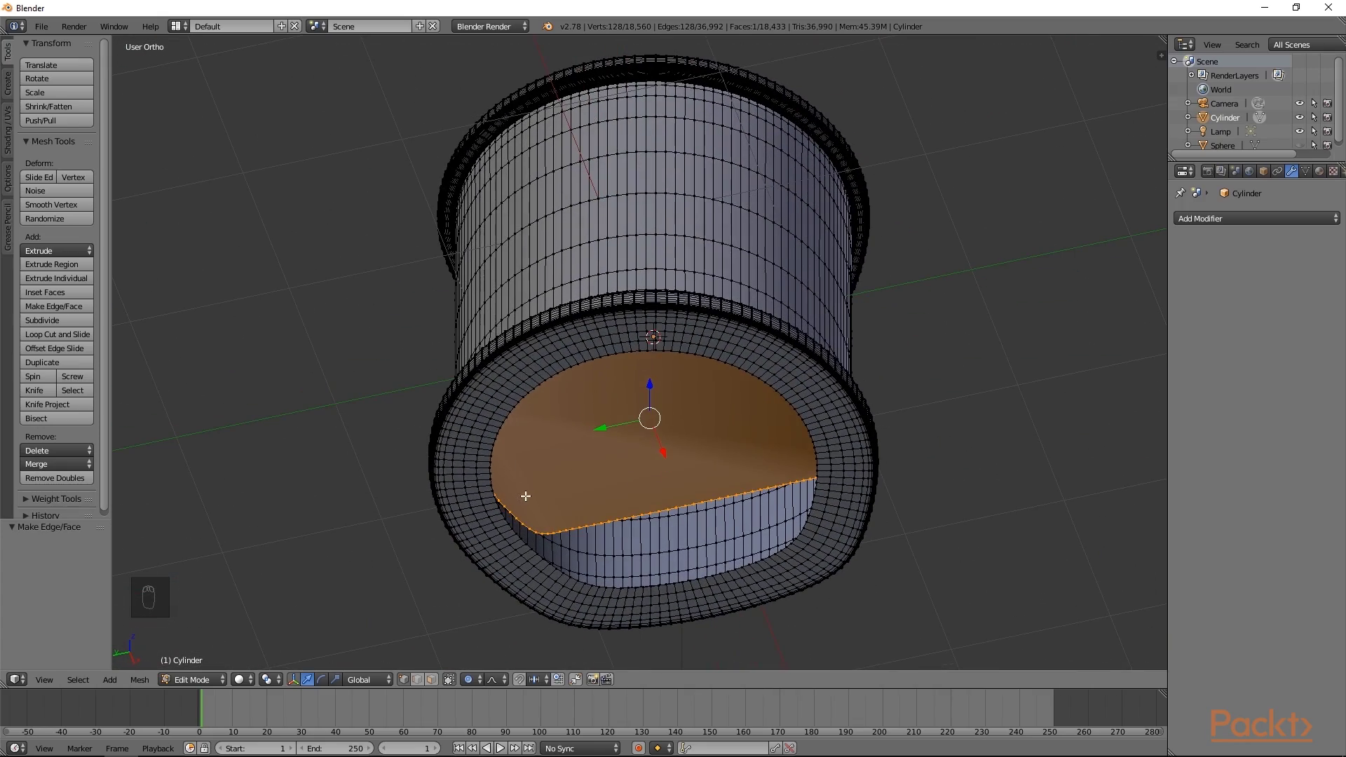
pyautogui.press('a')
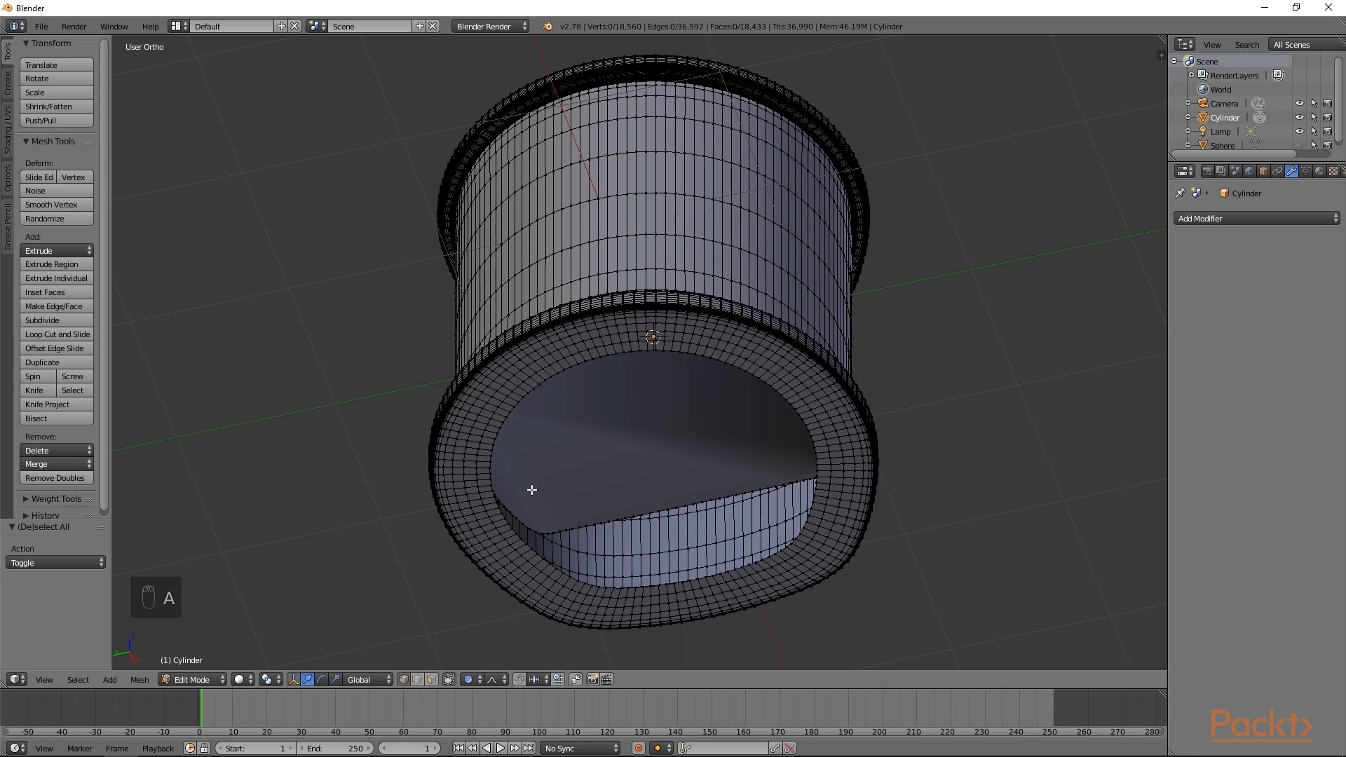
pyautogui.keyDown('alt'); pyautogui.rightClick(523, 545); pyautogui.keyUp('alt')
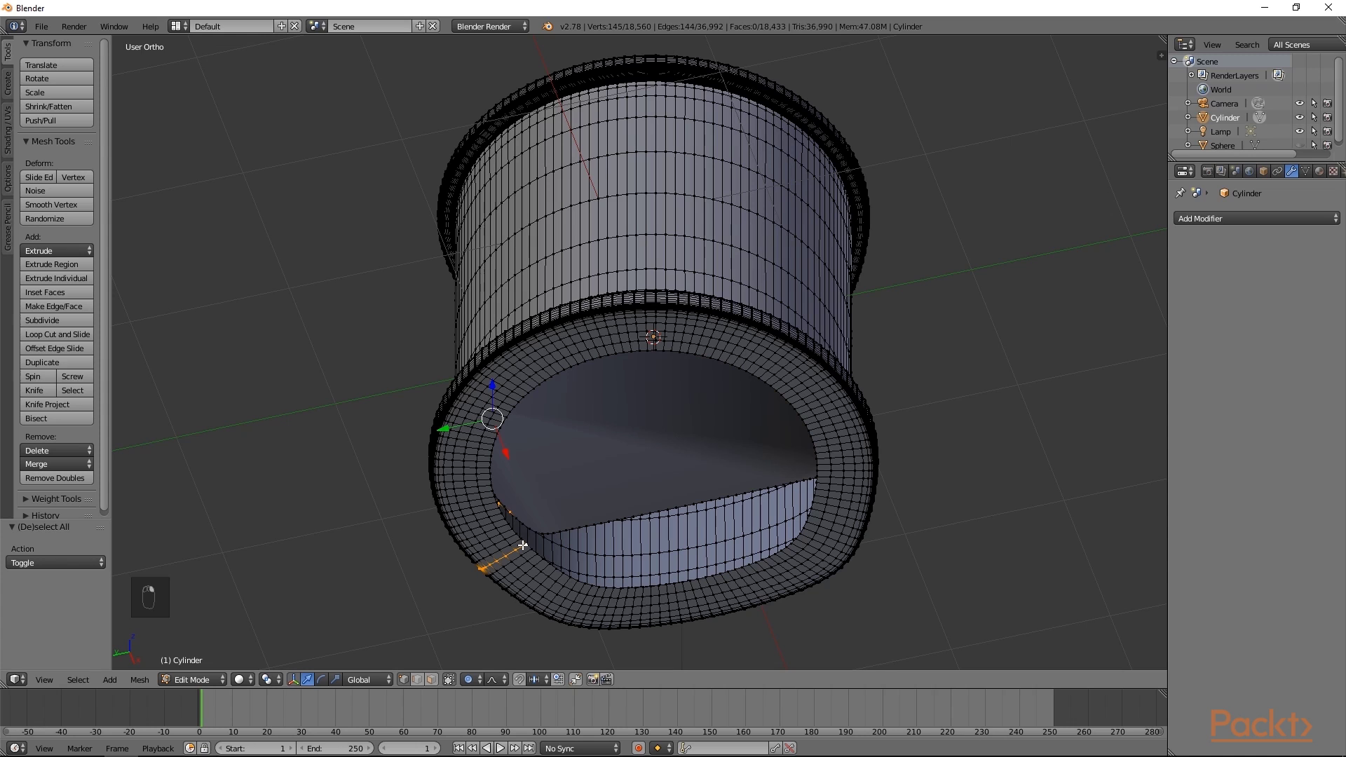
pyautogui.keyDown('alt'); pyautogui.rightClick(531, 550); pyautogui.keyUp('alt')
pyautogui.keyDown('alt'); pyautogui.rightClick(533, 553); pyautogui.keyUp('alt')
pyautogui.keyDown('alt'); pyautogui.rightClick(533, 551); pyautogui.keyUp('alt')
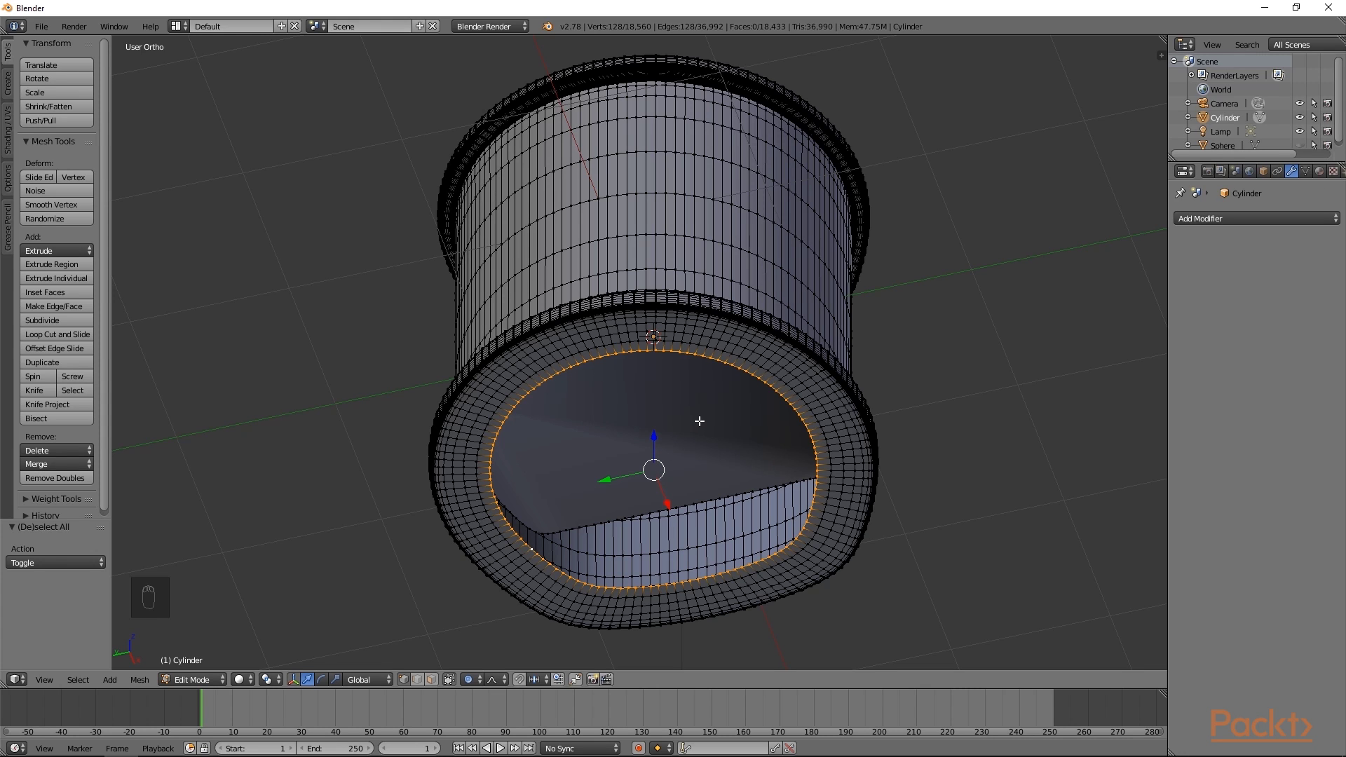
pyautogui.press('f')
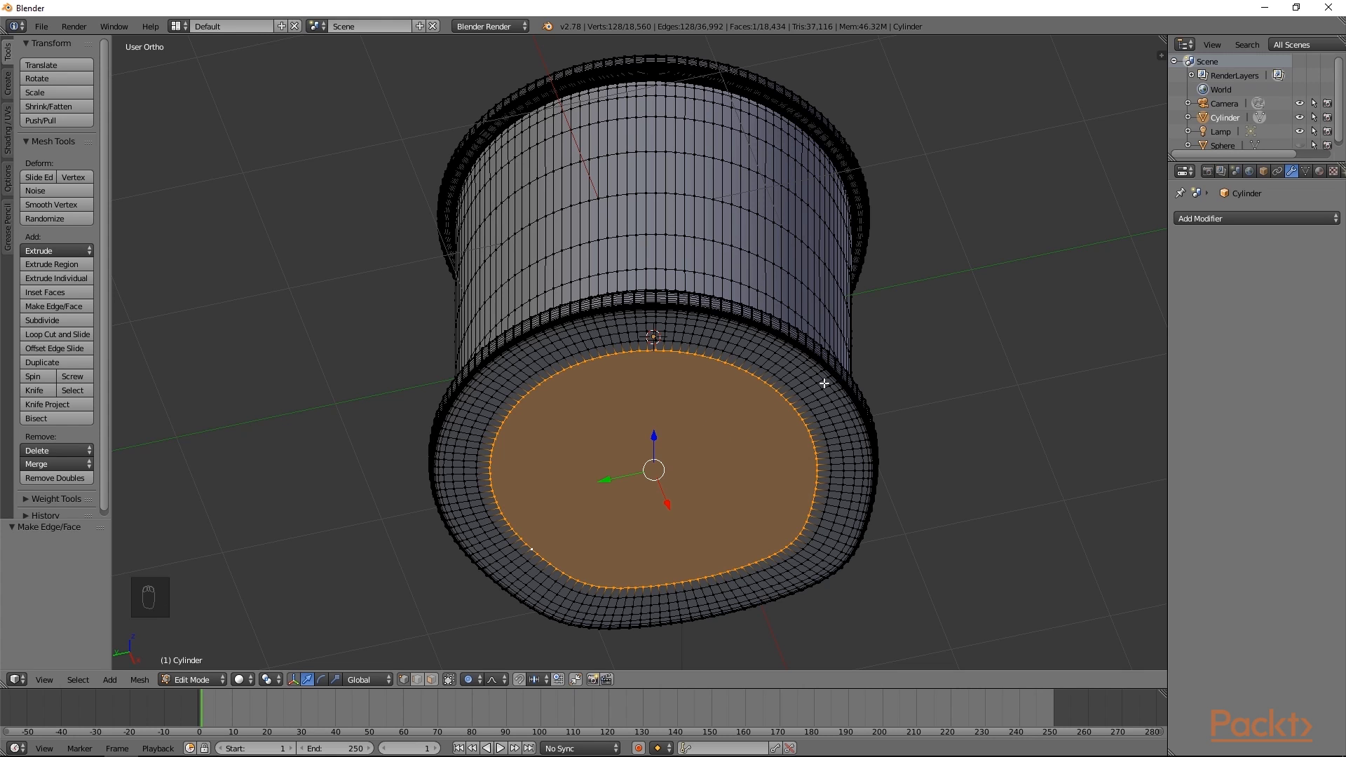
pyautogui.press('Tab')
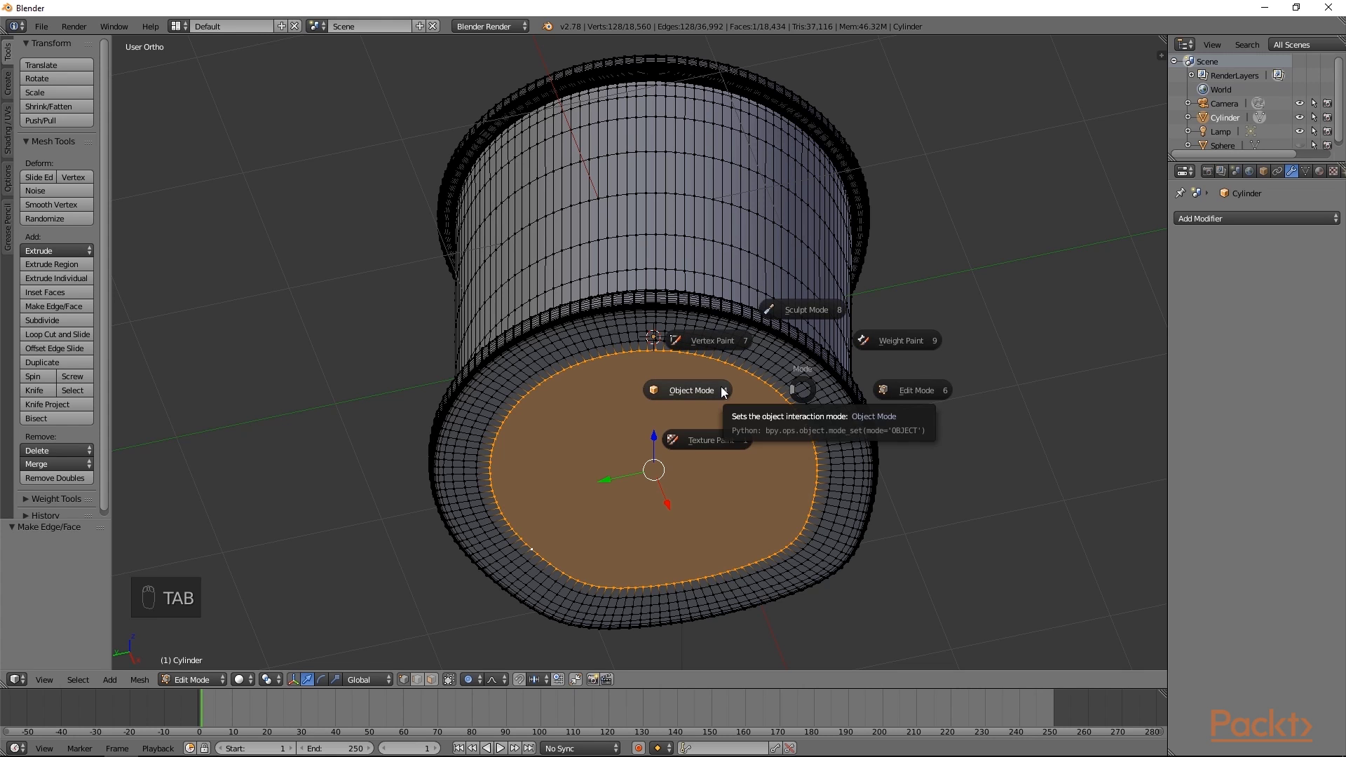
pyautogui.click(724, 392)
pyautogui.moveTo(775, 363); pyautogui.dragTo(535, 478, button='middle')
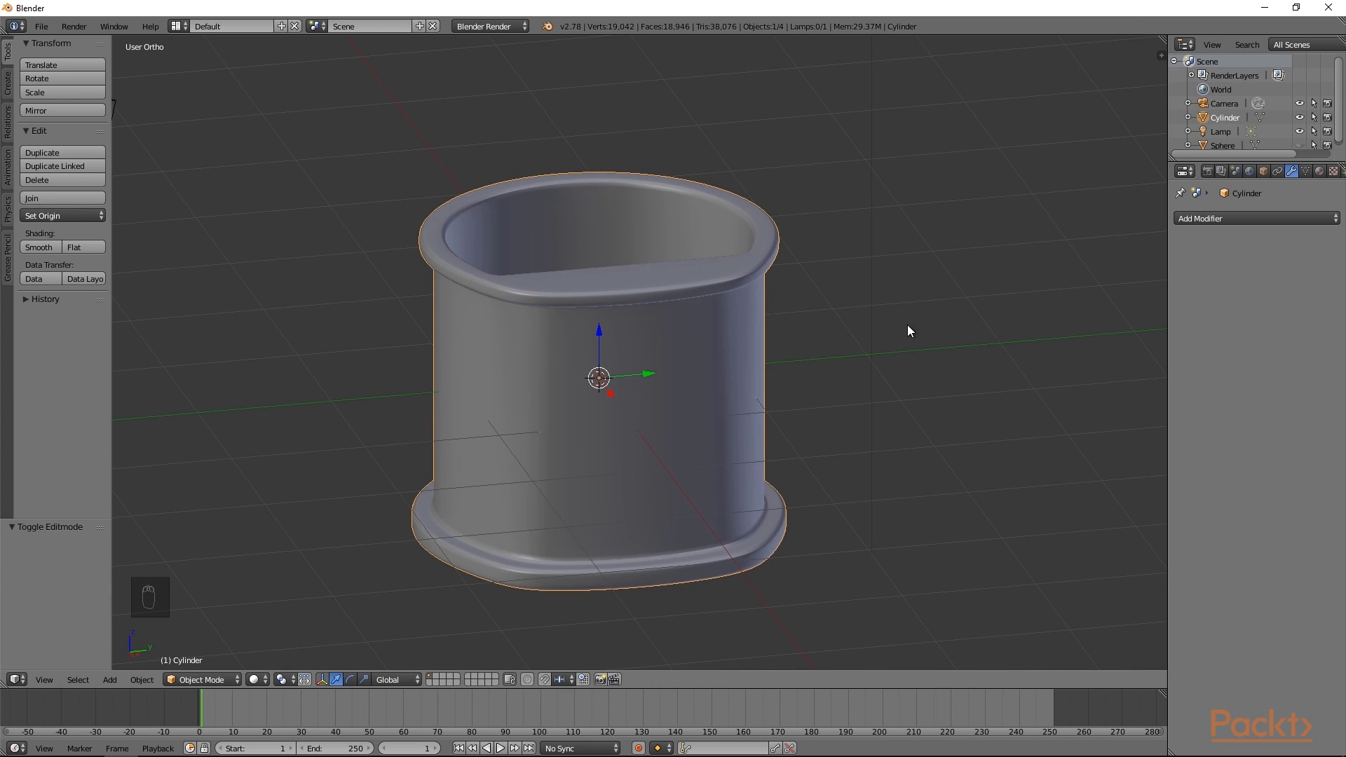
# - Save the Blender file as character.blend in the section 3 files folder
pyautogui.hotkey('ctrl', 's')
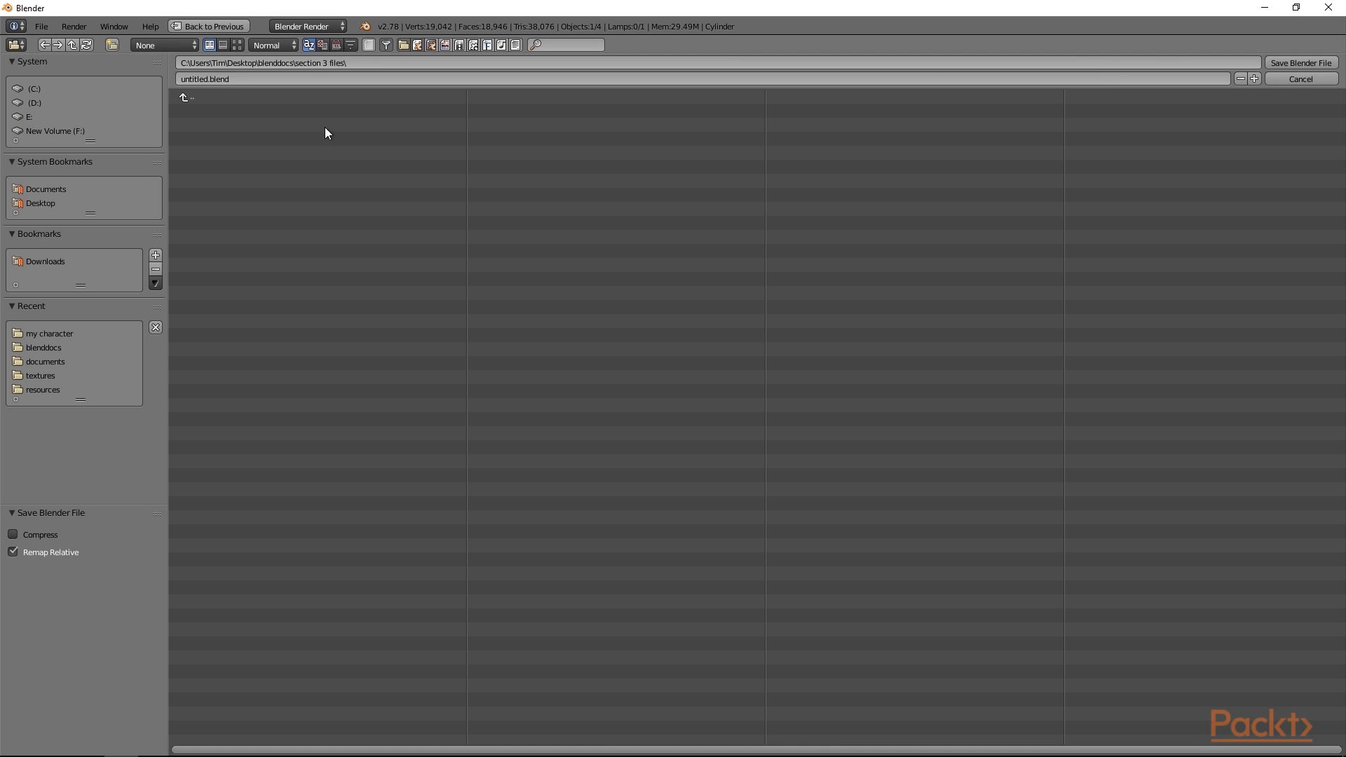
pyautogui.click(231, 76)
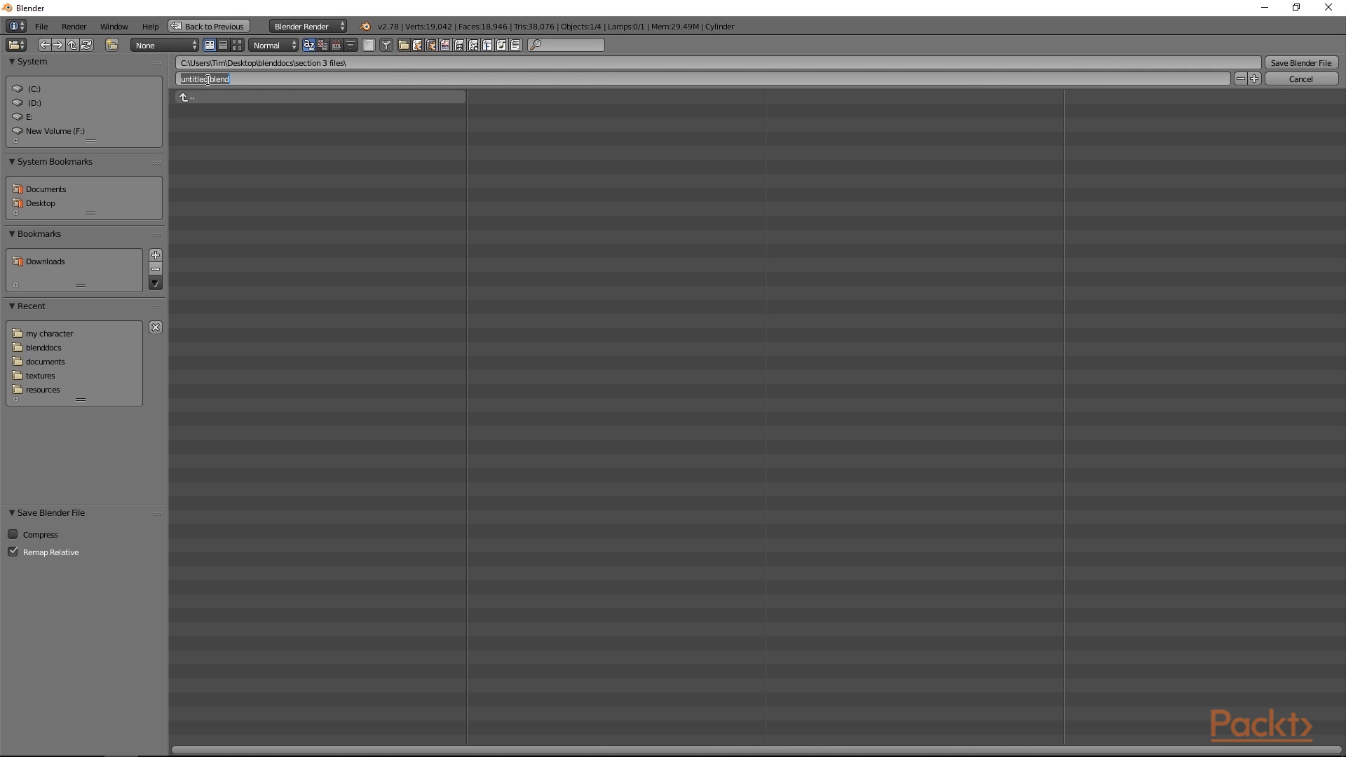
pyautogui.write('chara')
pyautogui.write('cter')
pyautogui.press('Return')
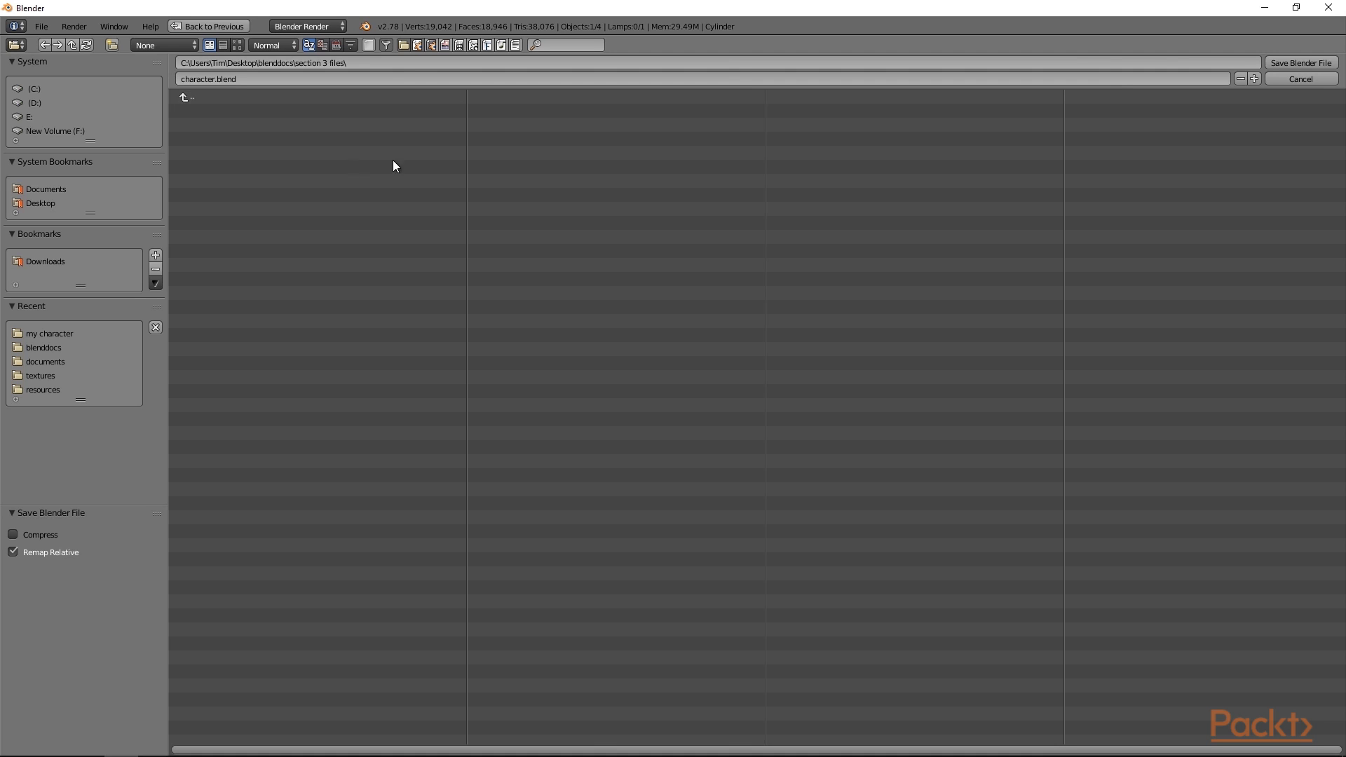